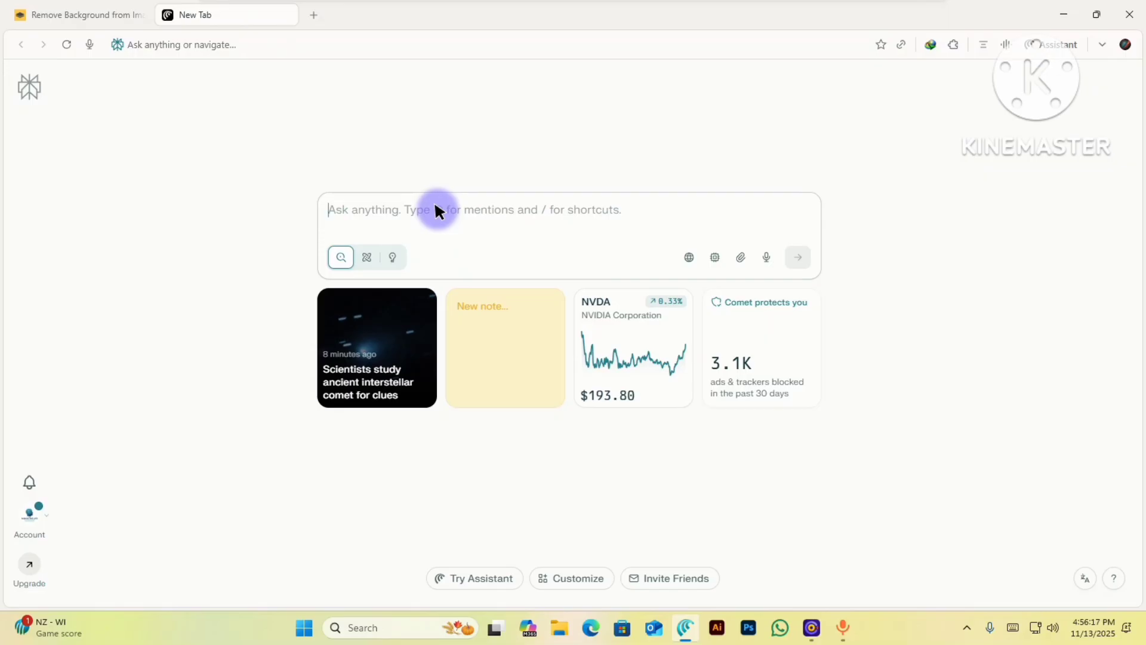
- Search Comet for 'wirar' to reach the official win-rar.com home page
text(wirar)
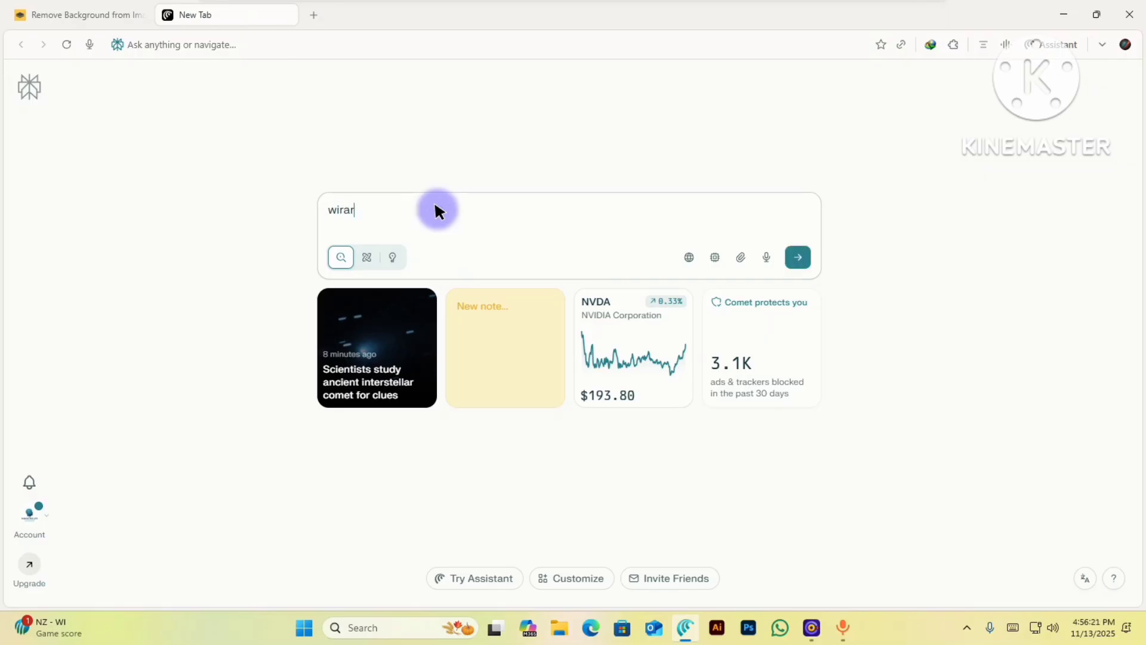
key(Return)
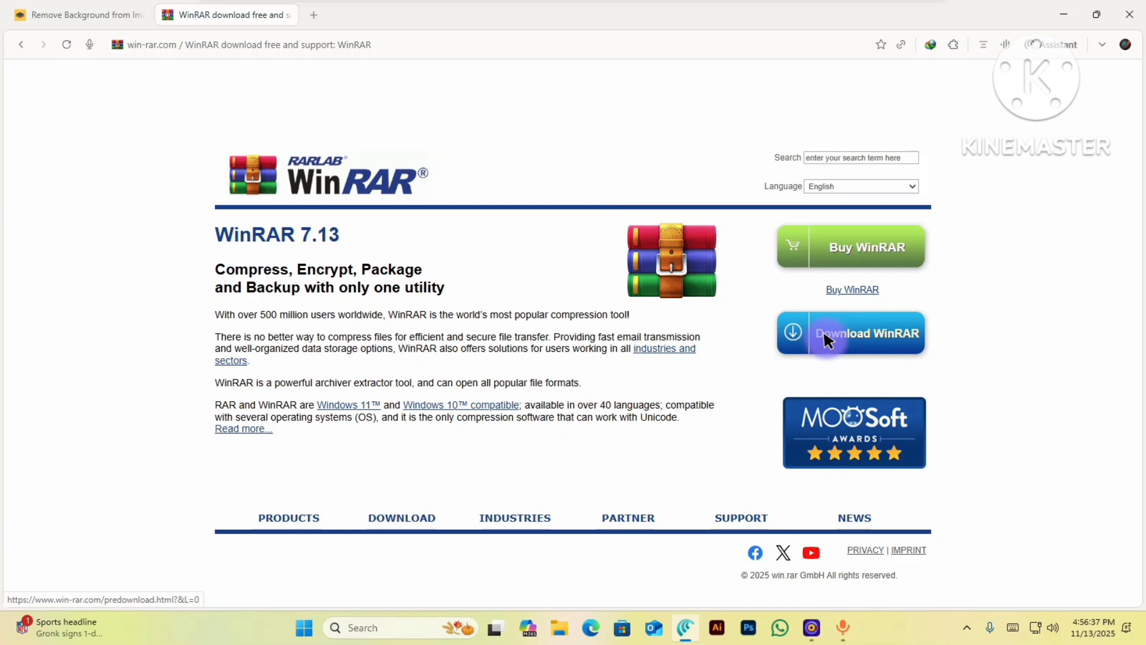
- Keep the WinRAR site language set to English and return to the home page
scroll(491, 332, down, 2)
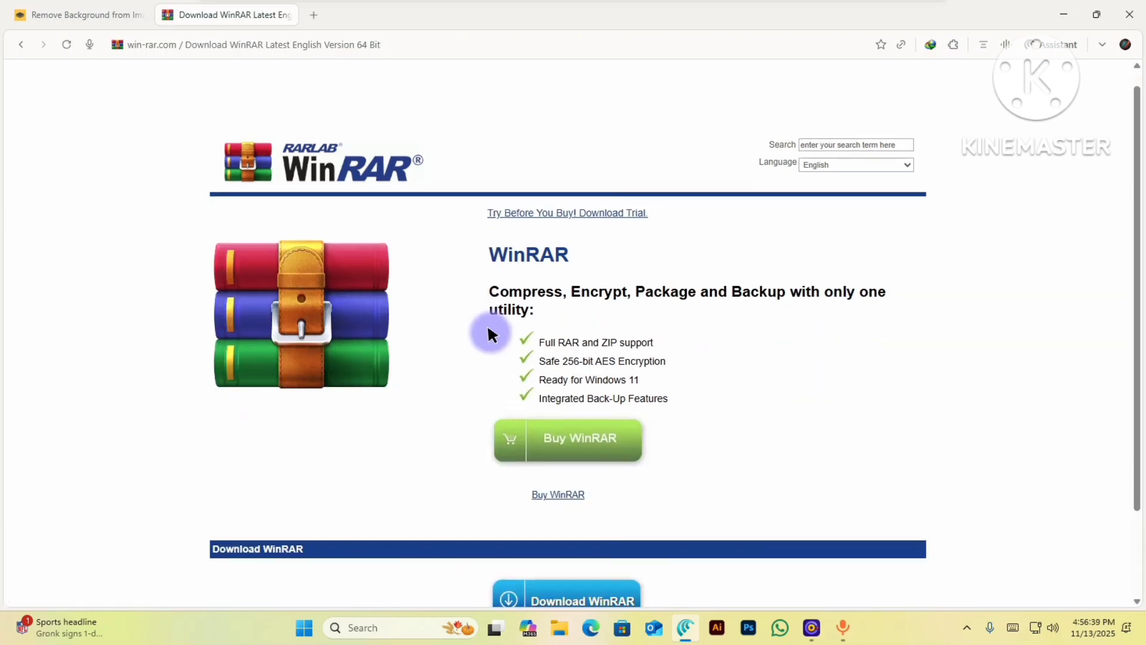
scroll(575, 430, up, 2)
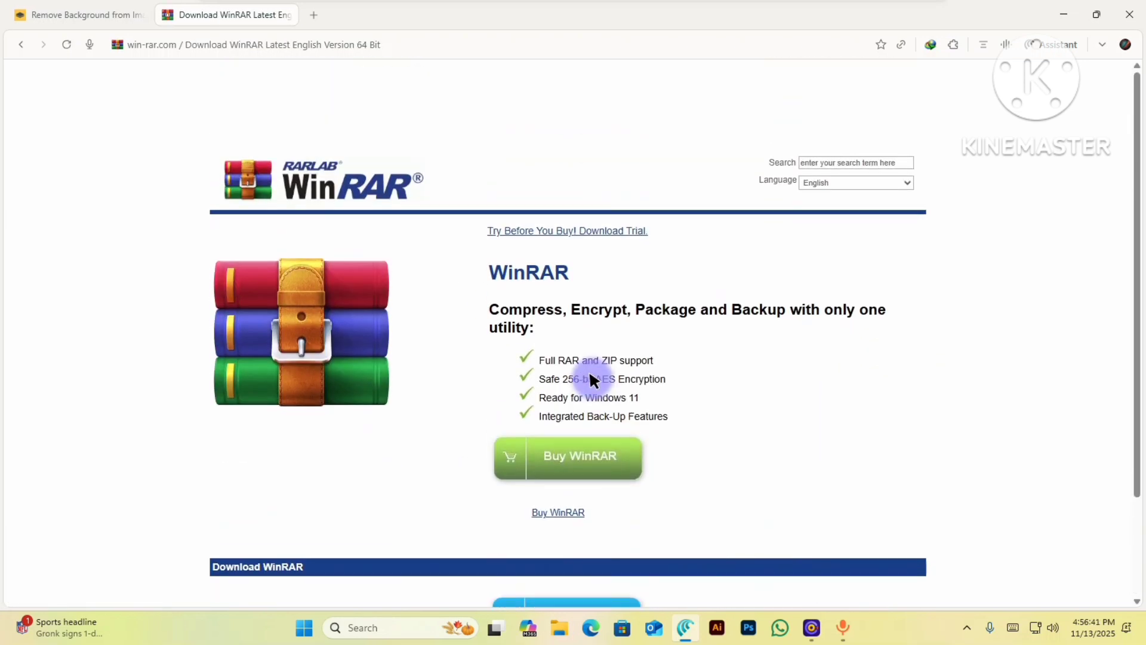
click(895, 182)
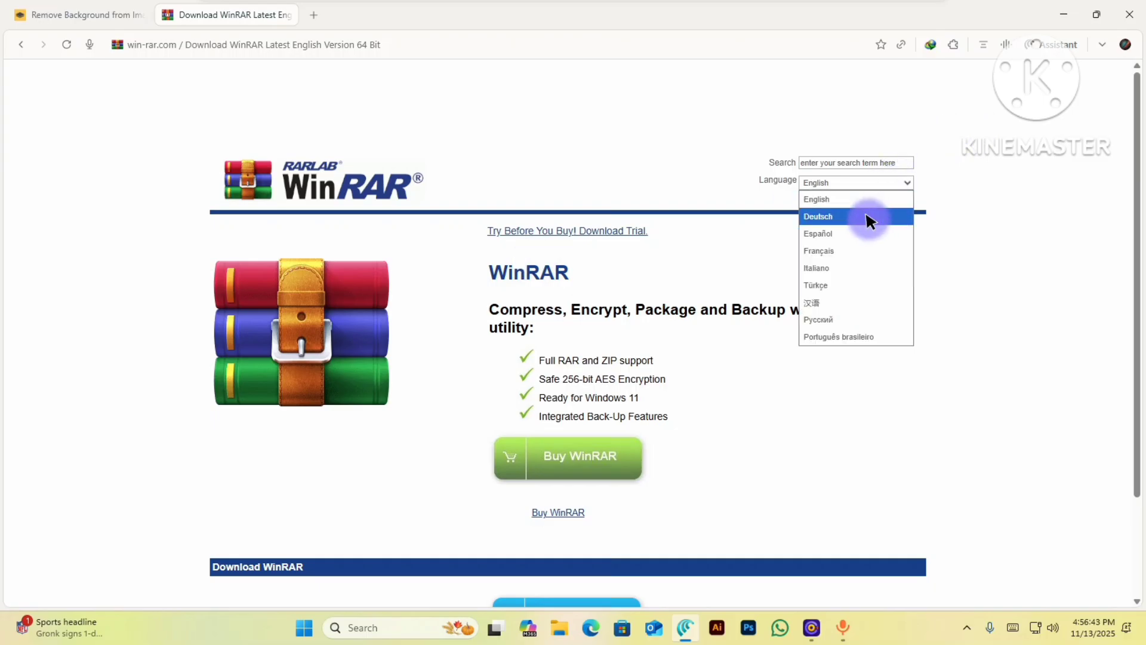
click(854, 200)
scroll(578, 256, down, 2)
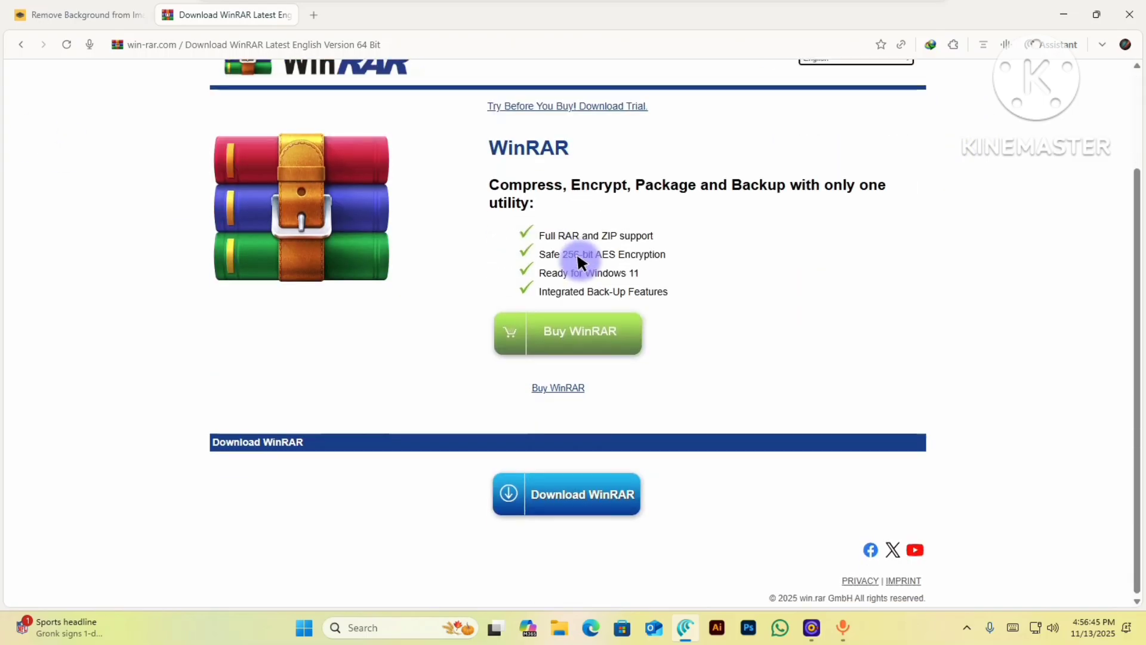
click(20, 44)
- Start downloading the 64-bit installer winrar-x64-713.exe from the download page
click(841, 332)
scroll(513, 446, down, 2)
click(570, 494)
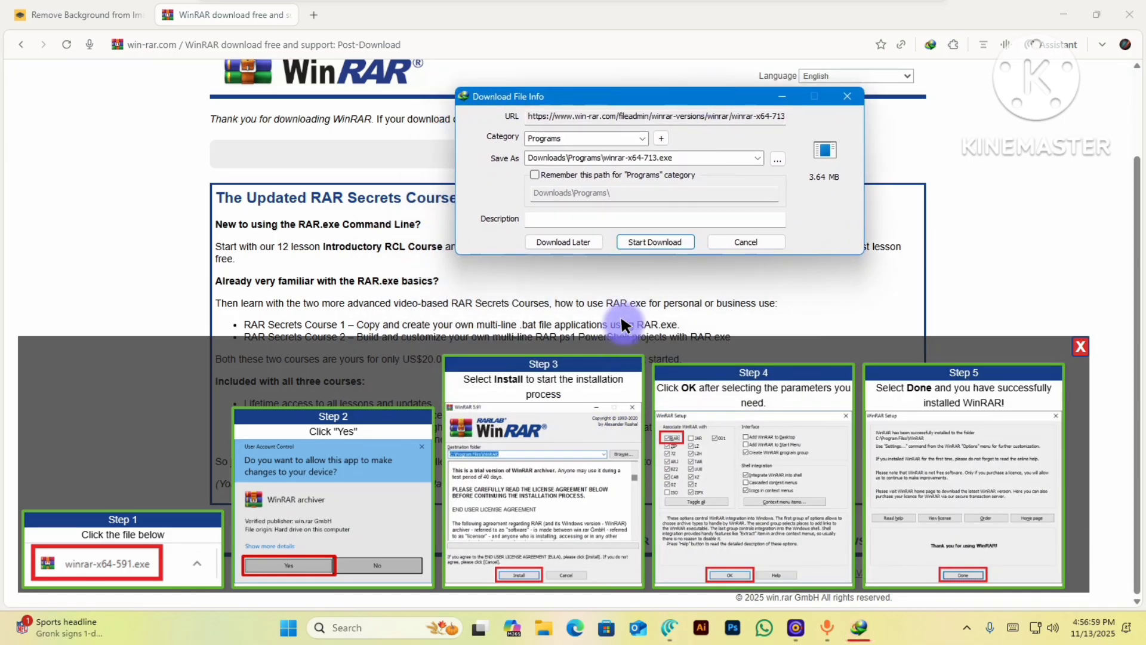
- Save winrar-x64-713.exe (3.64 MB) into Downloads\Programs and dismiss the download-complete notice
click(649, 236)
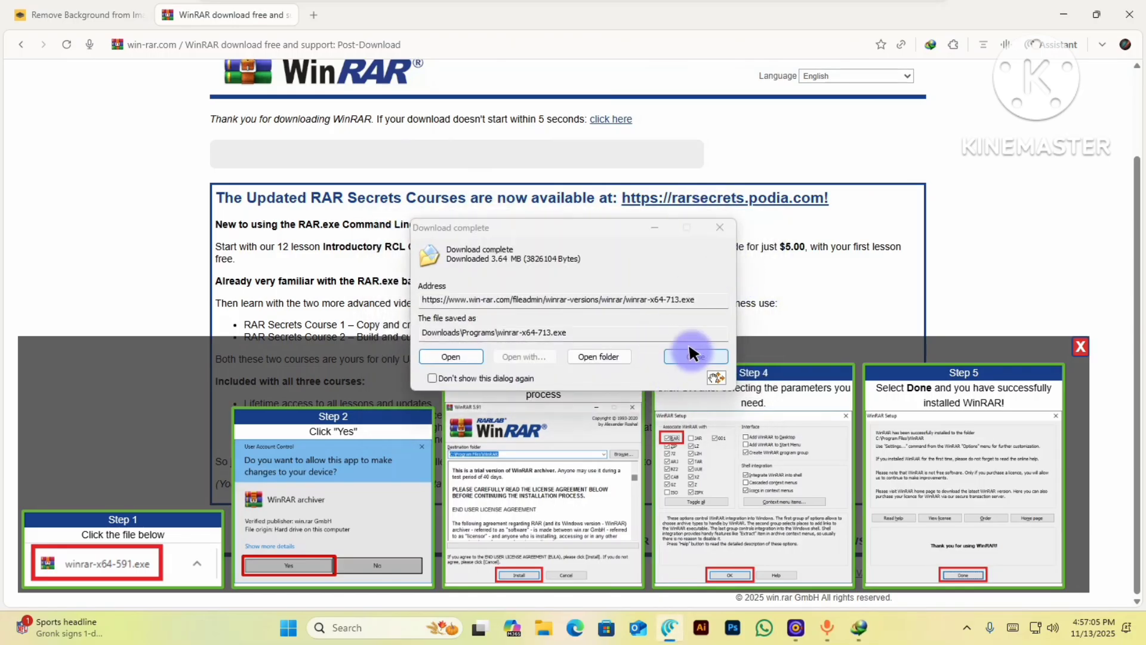
click(688, 353)
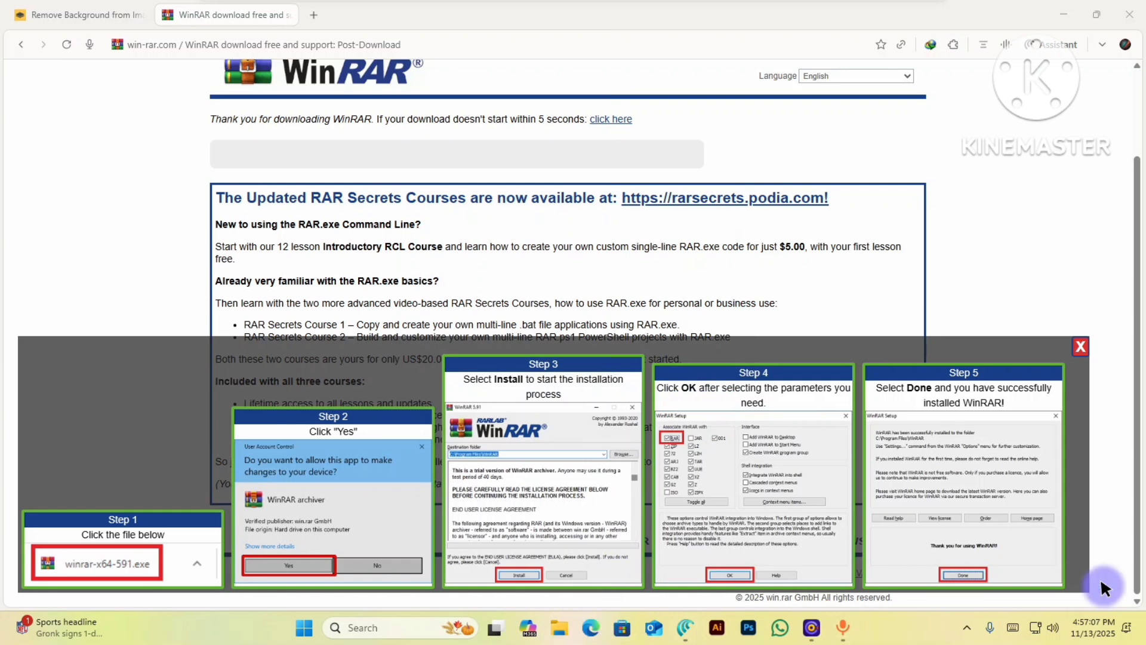
key(super+e)
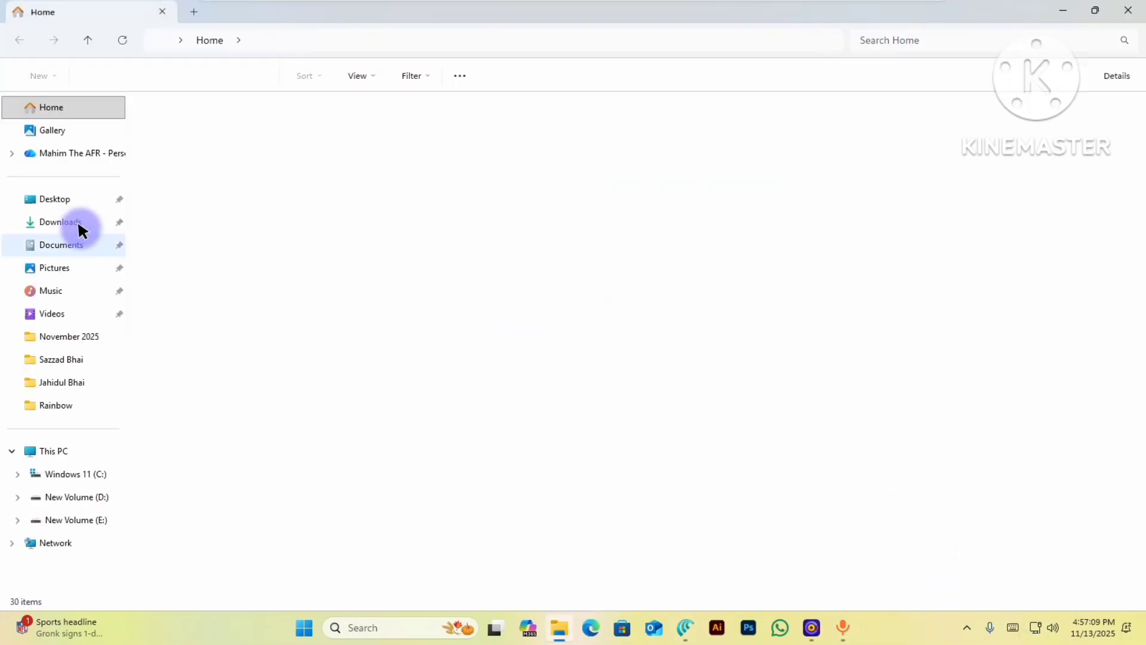
- Run winrar-x64-713 from Downloads\Programs and install WinRAR into C:\Program Files\WinRAR
click(74, 227)
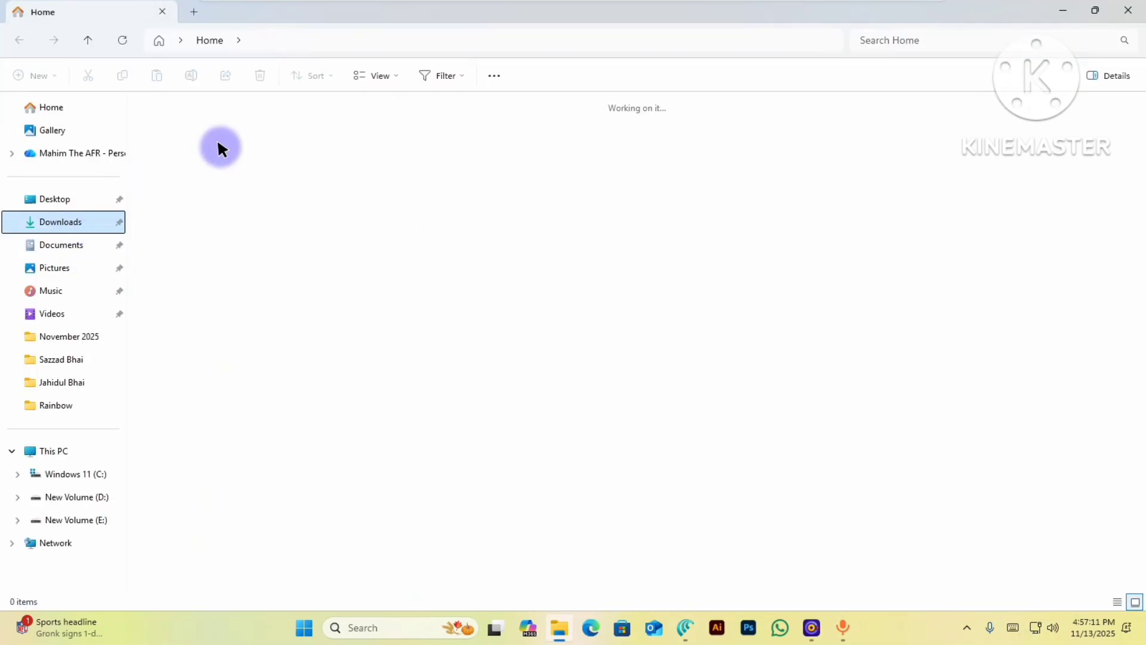
click(178, 153)
double_click(178, 154)
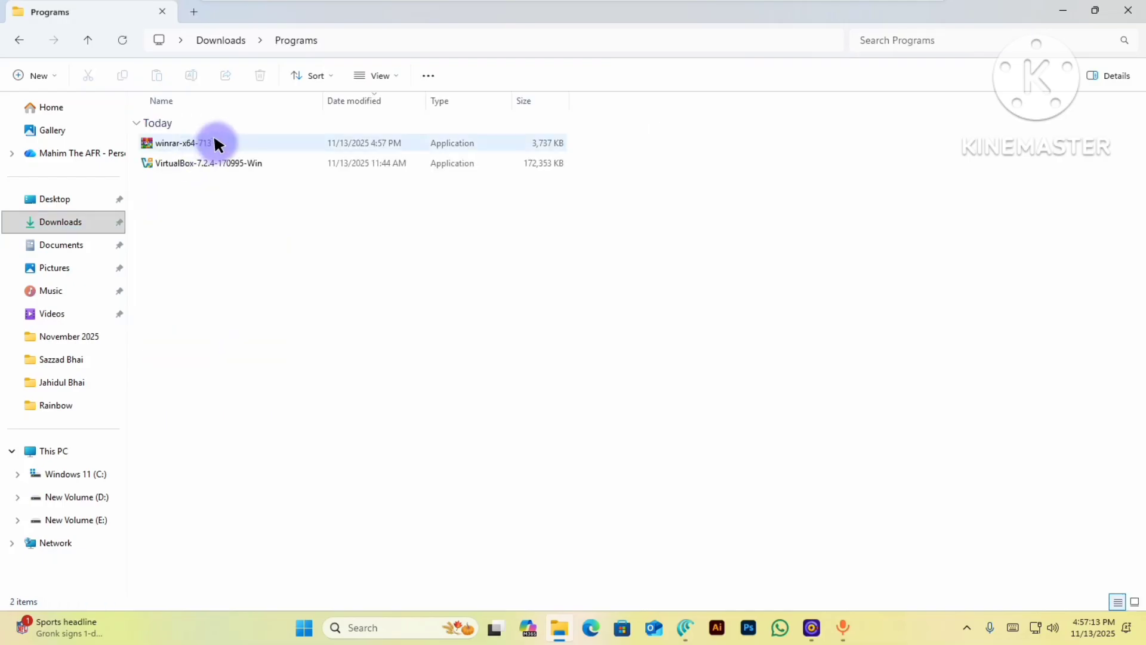
click(216, 144)
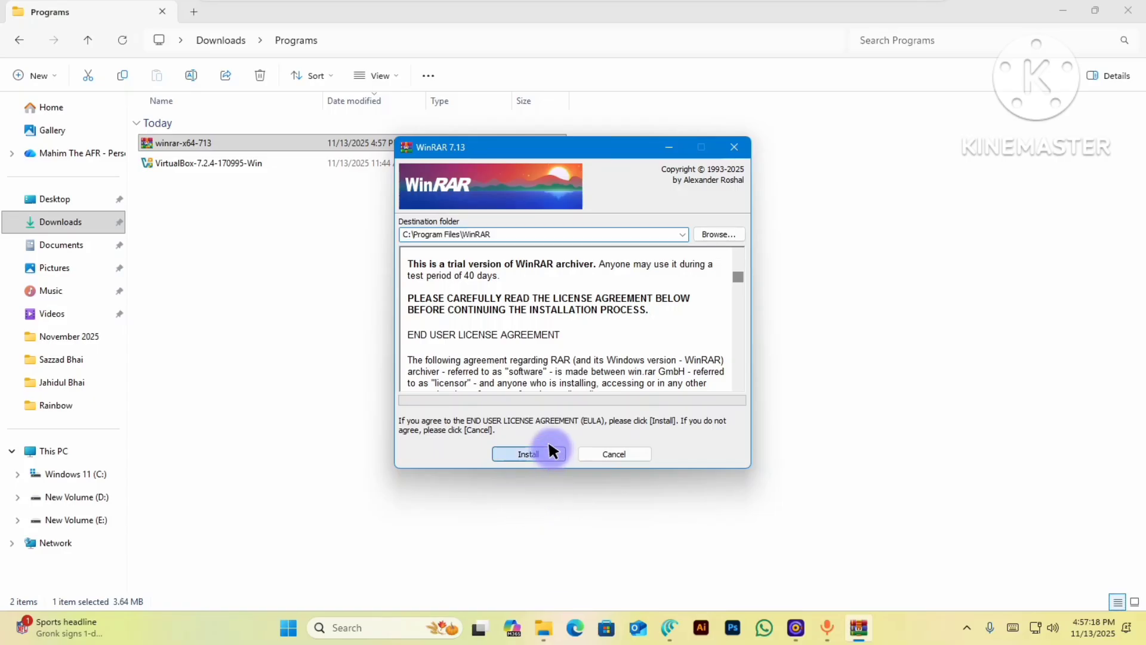
click(549, 450)
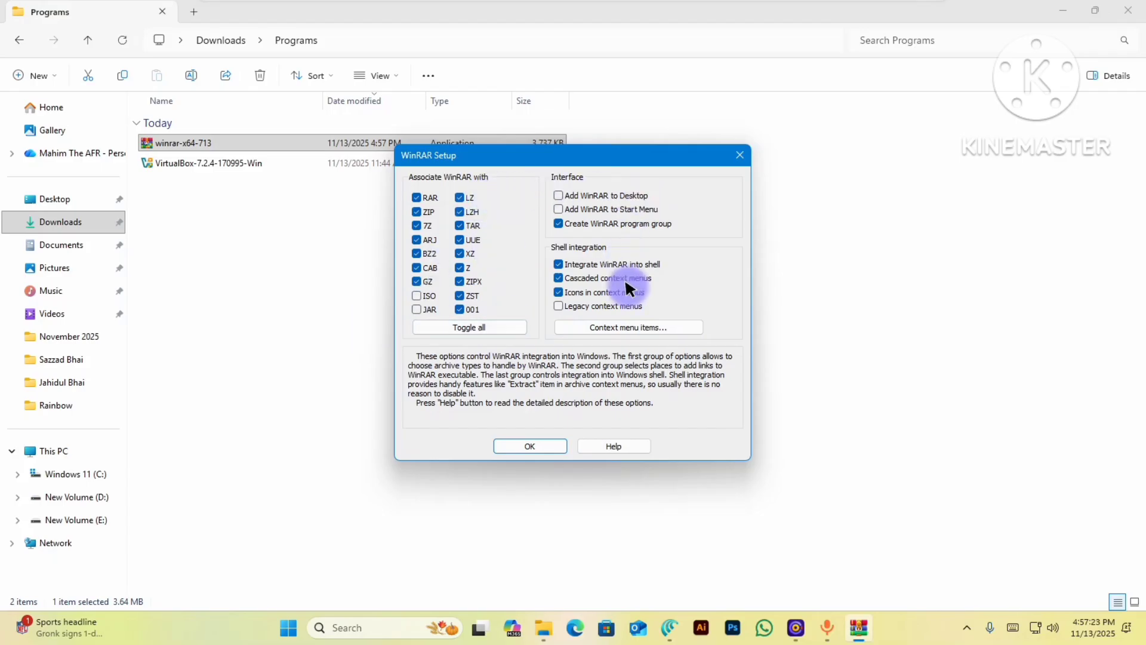
click(740, 159)
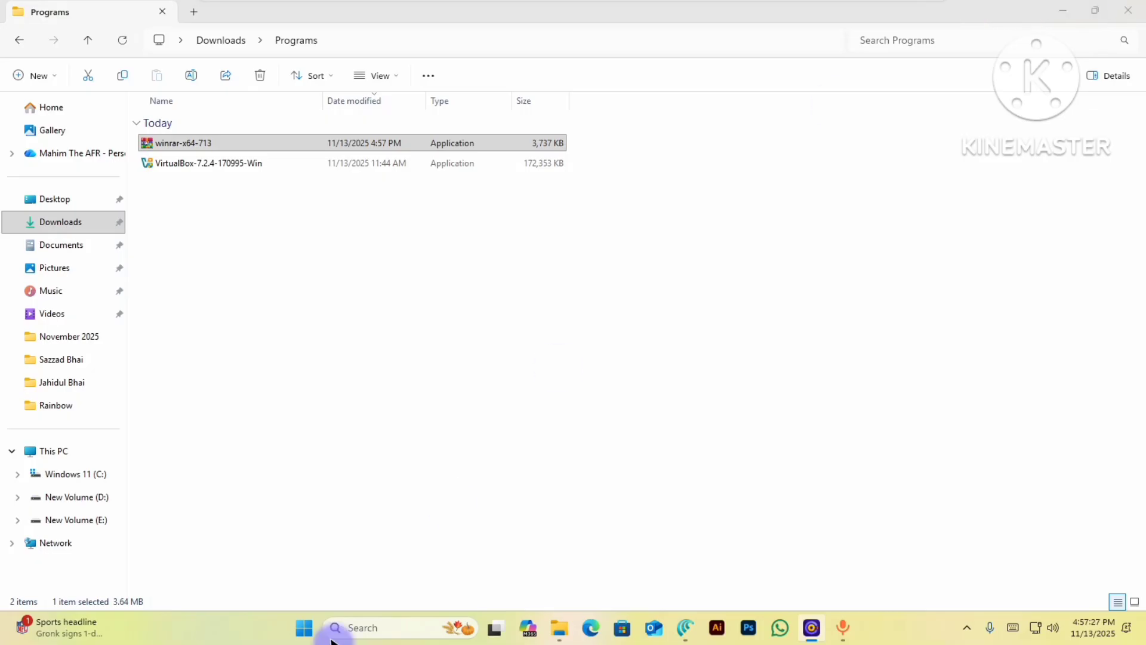
- Confirm WinRAR appears in the Start menu's All apps list
click(304, 627)
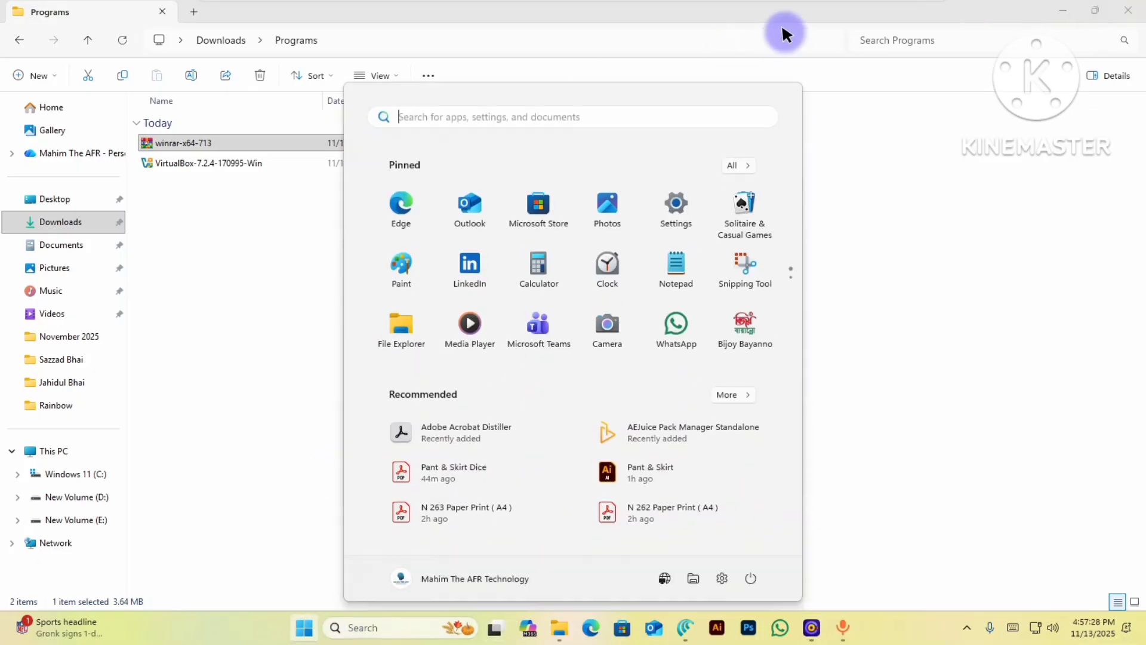
click(740, 162)
scroll(526, 317, down, 20)
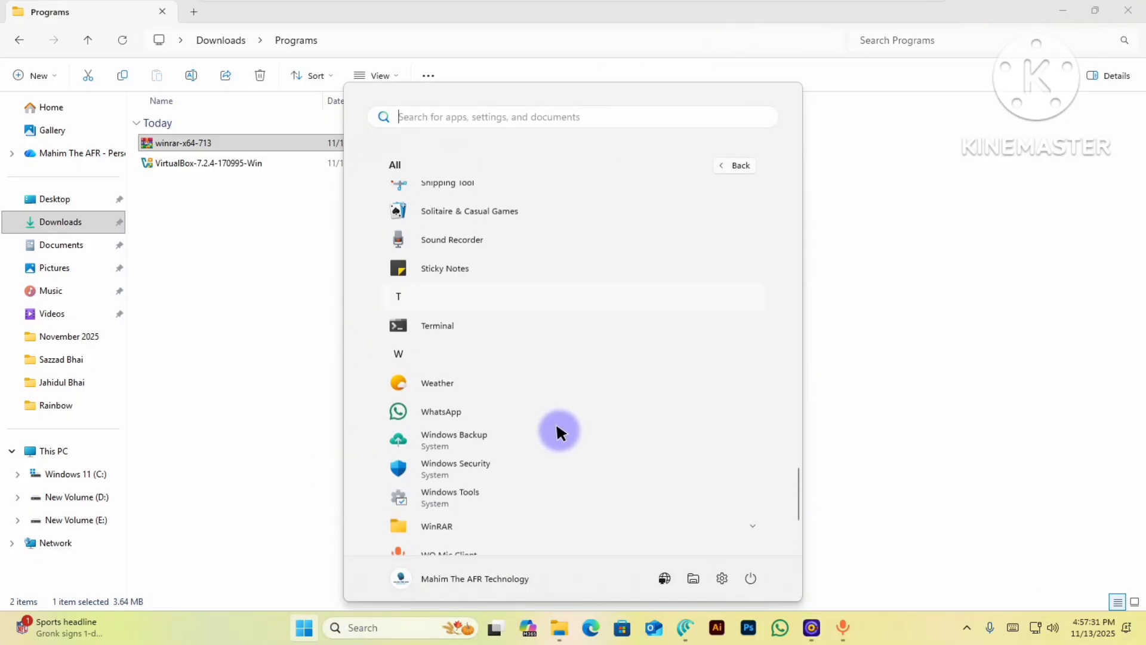
click(508, 408)
click(524, 399)
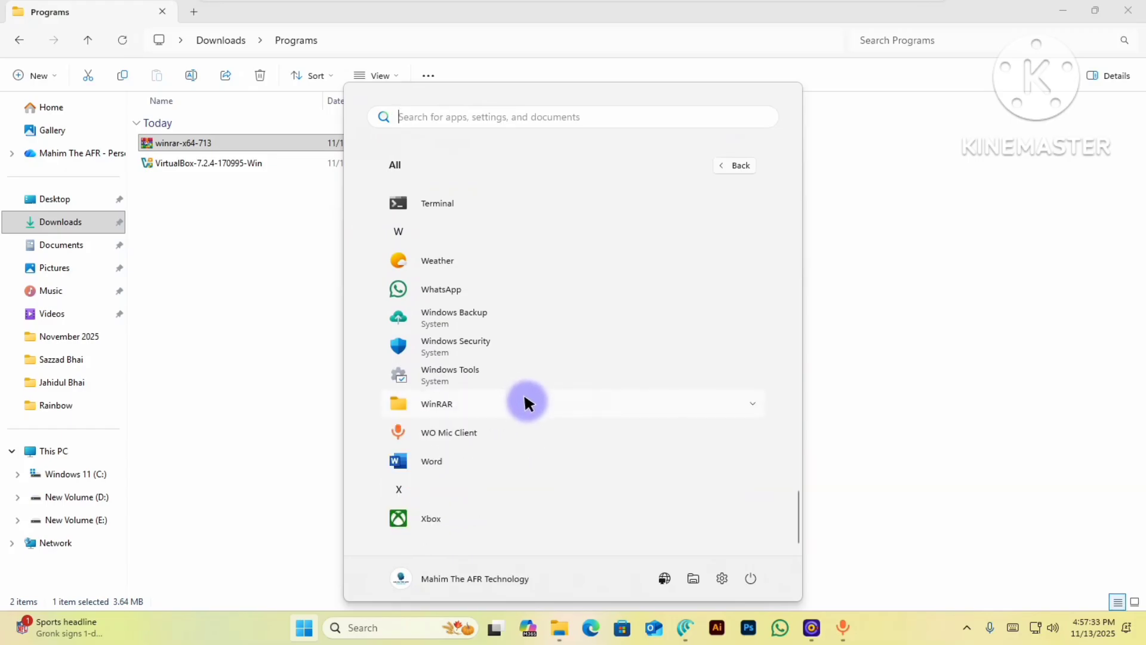
click(323, 629)
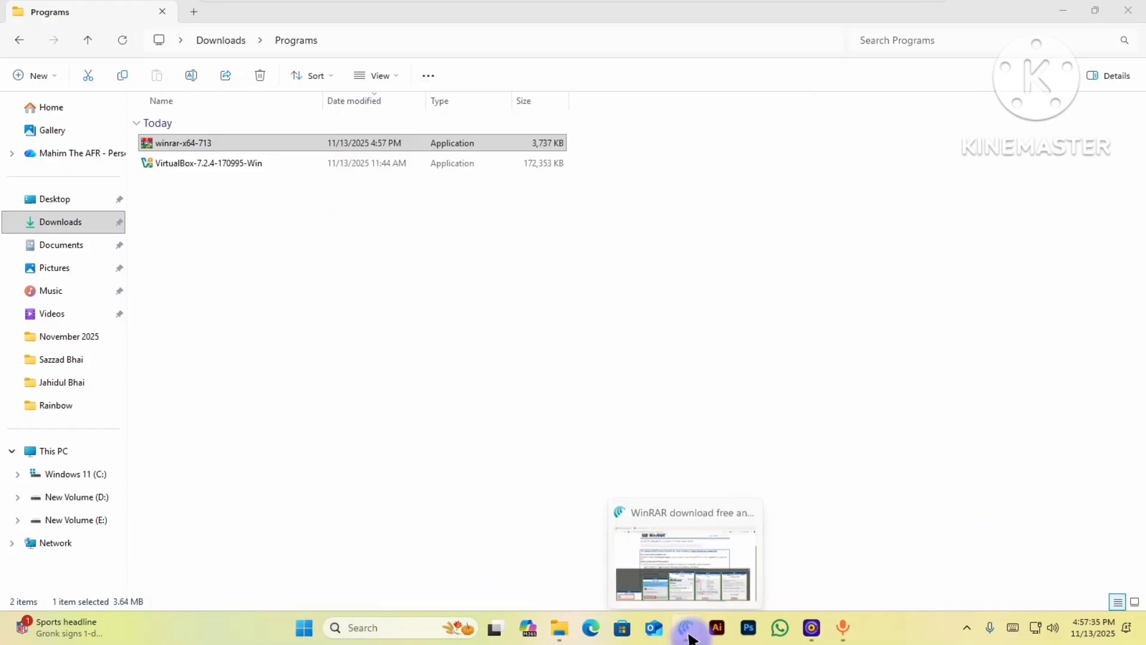
- Close the browser and show This PC with drives C:, D: and E:
click(686, 627)
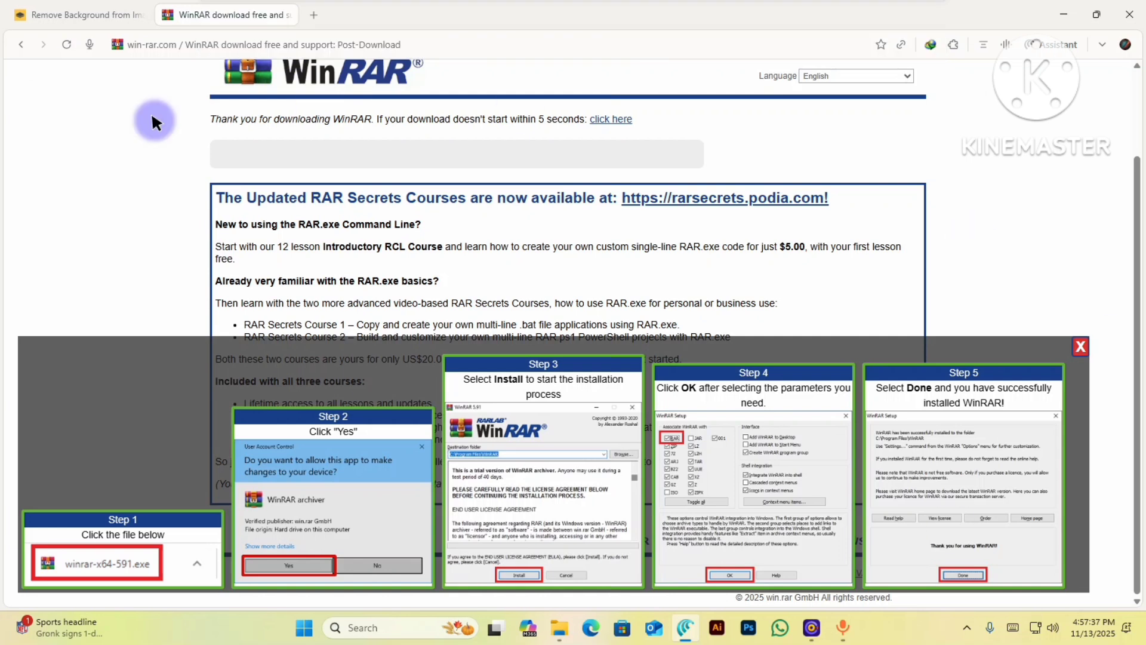
scroll(731, 284, up, 2)
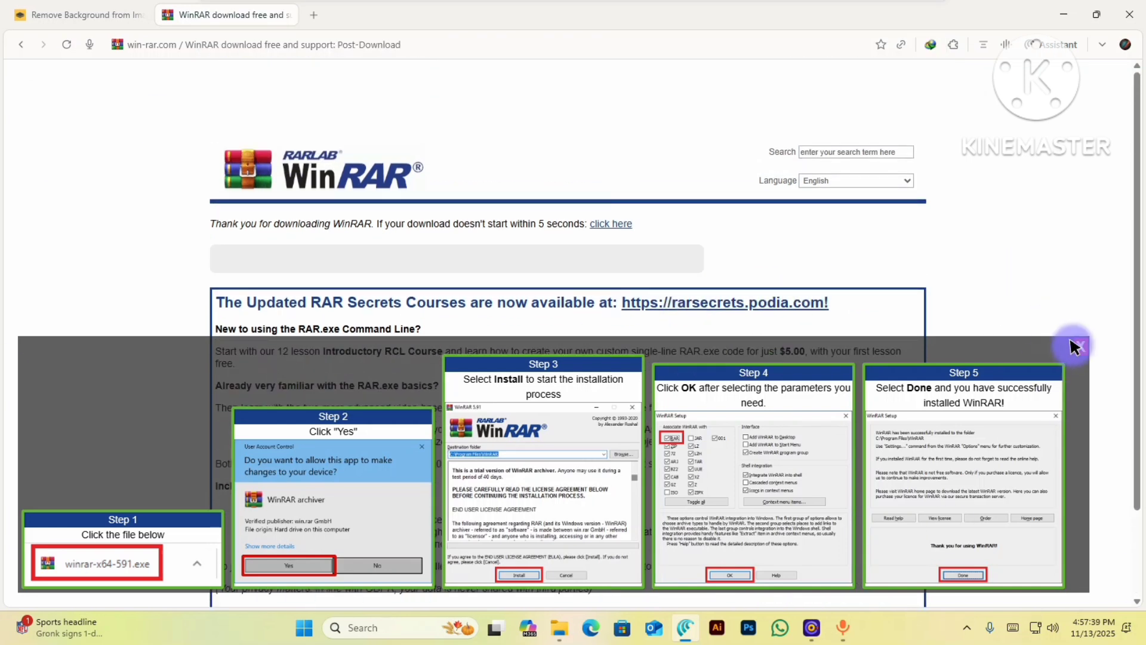
click(1075, 345)
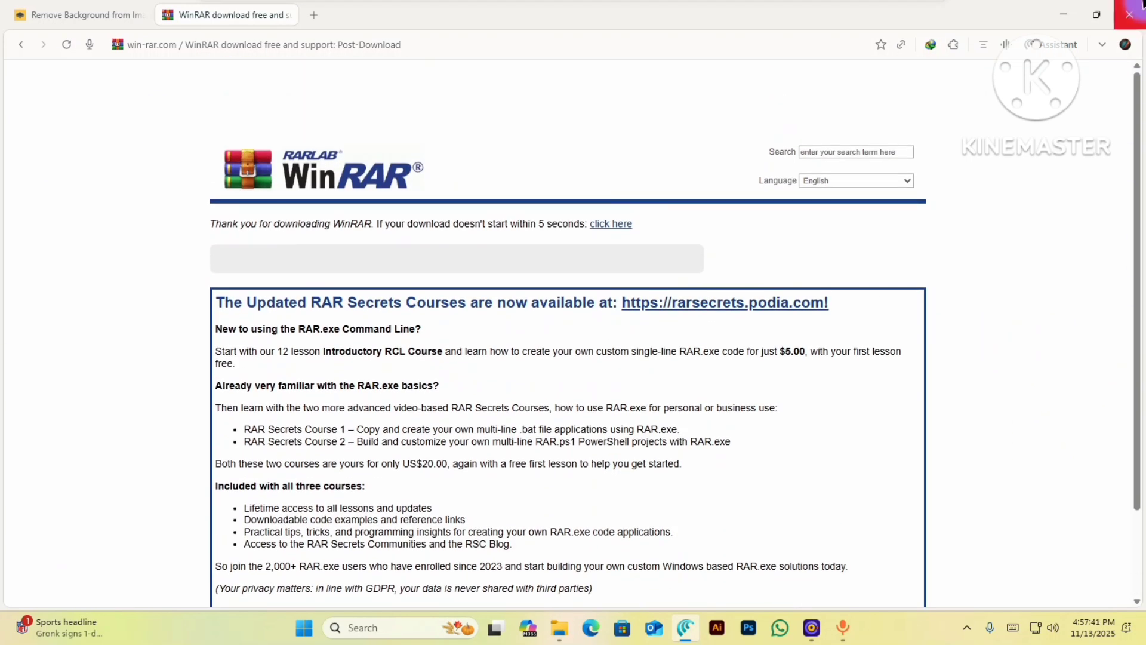
click(1143, 5)
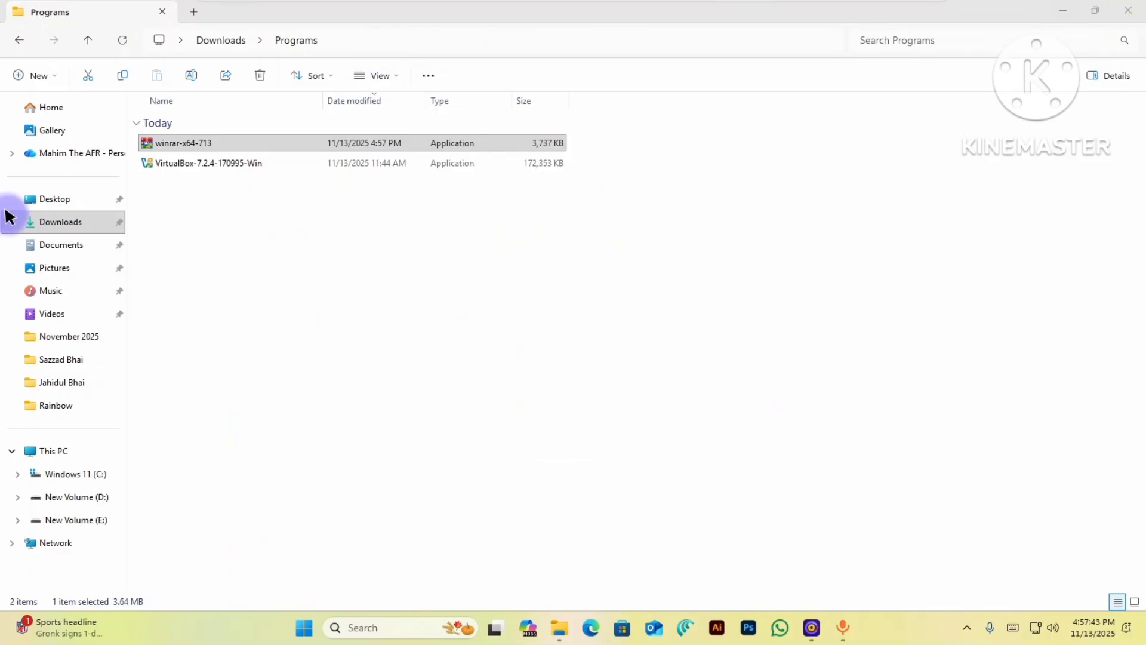
click(60, 452)
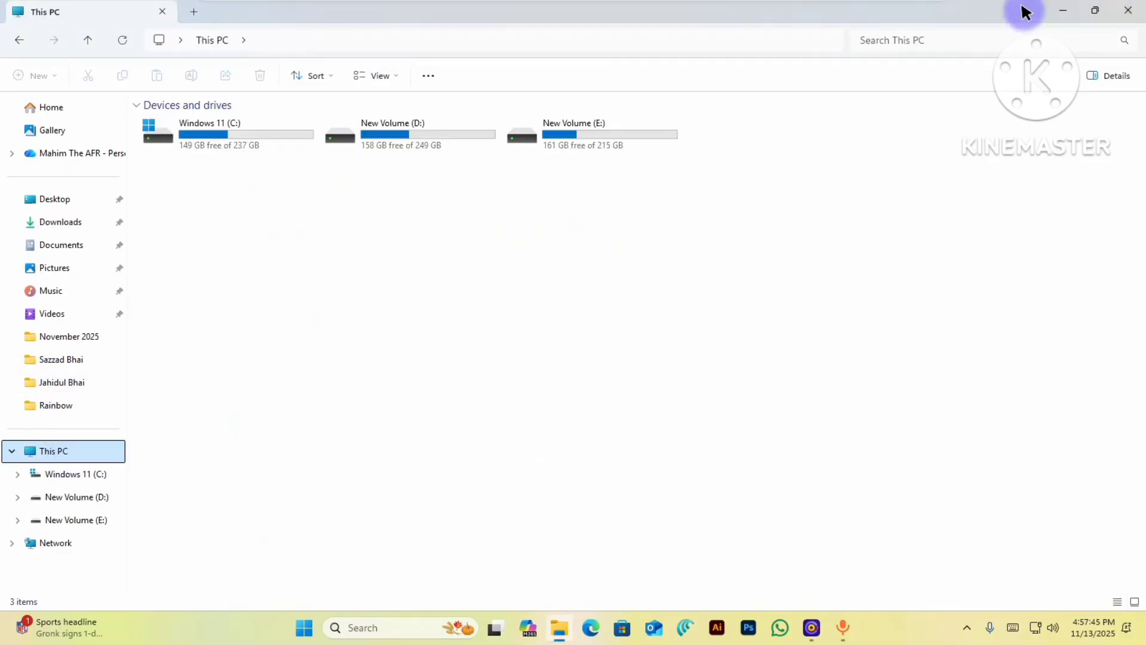
- Open the MS WORD folder on New Volume (E:)
click(1068, 7)
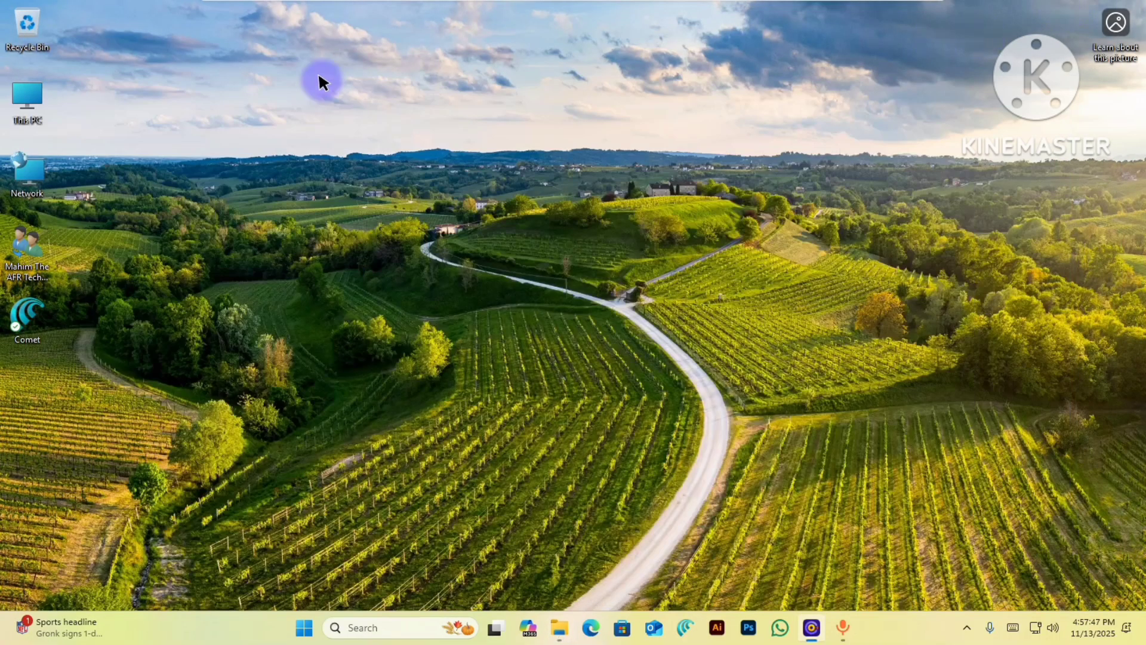
drag(388, 261, 822, 454)
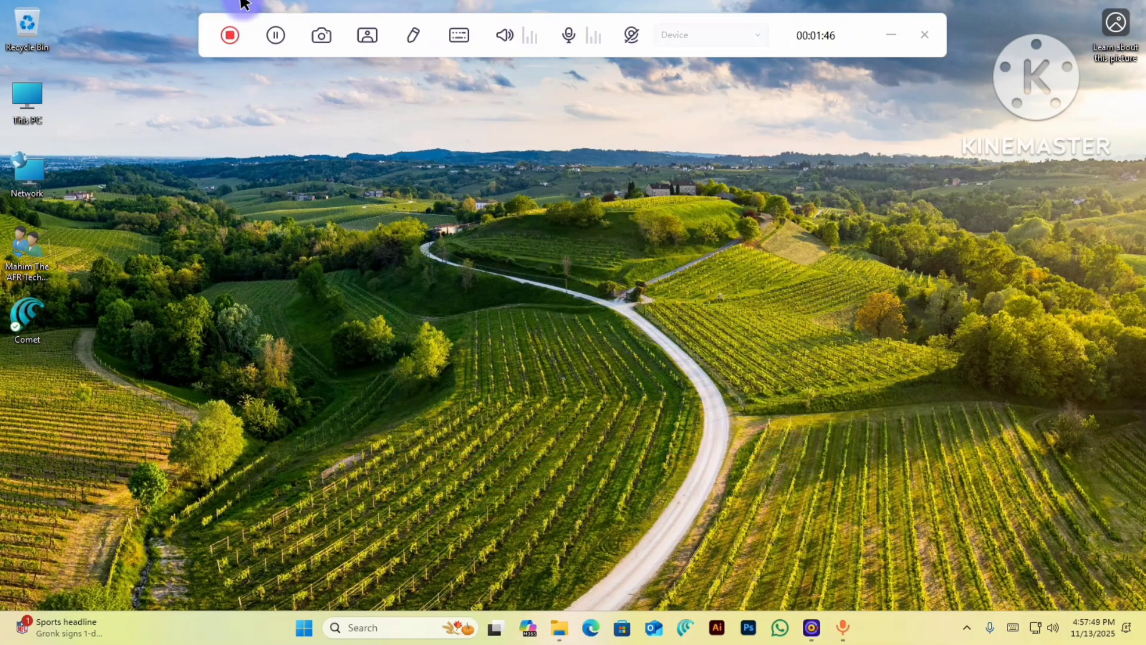
mouse_move(540, 3)
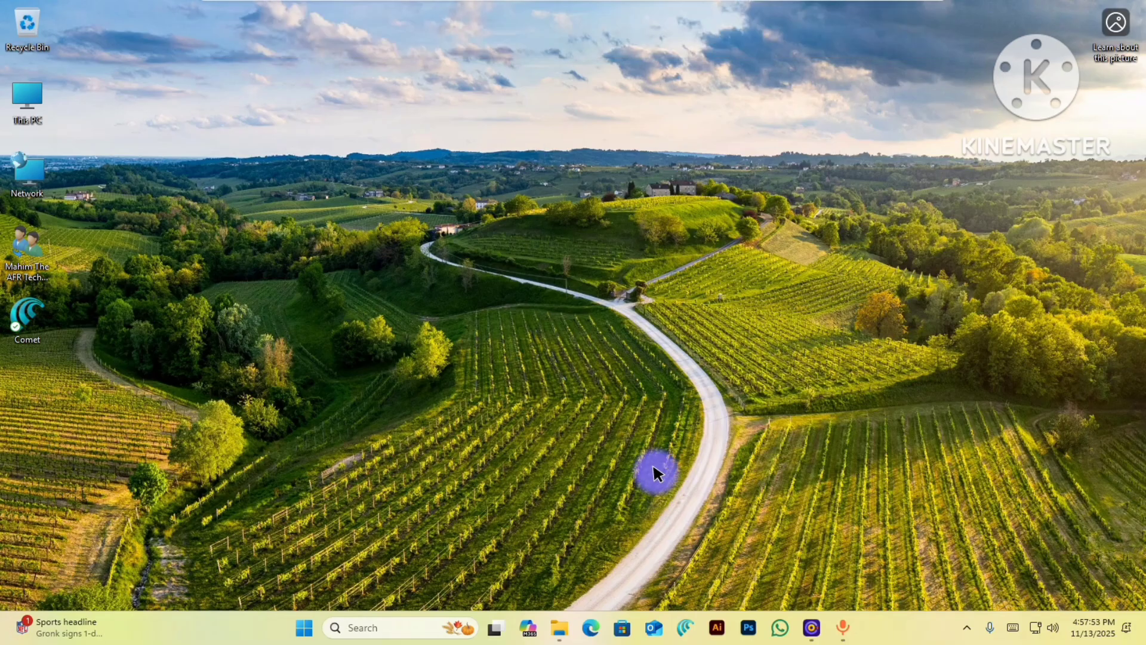
click(558, 626)
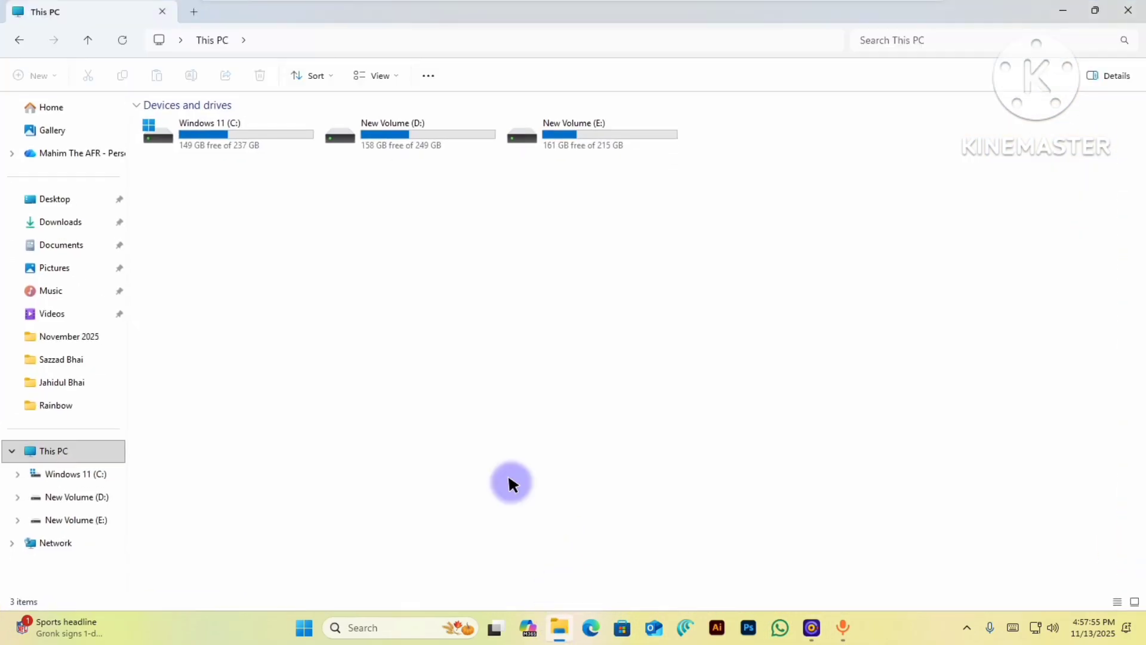
click(95, 519)
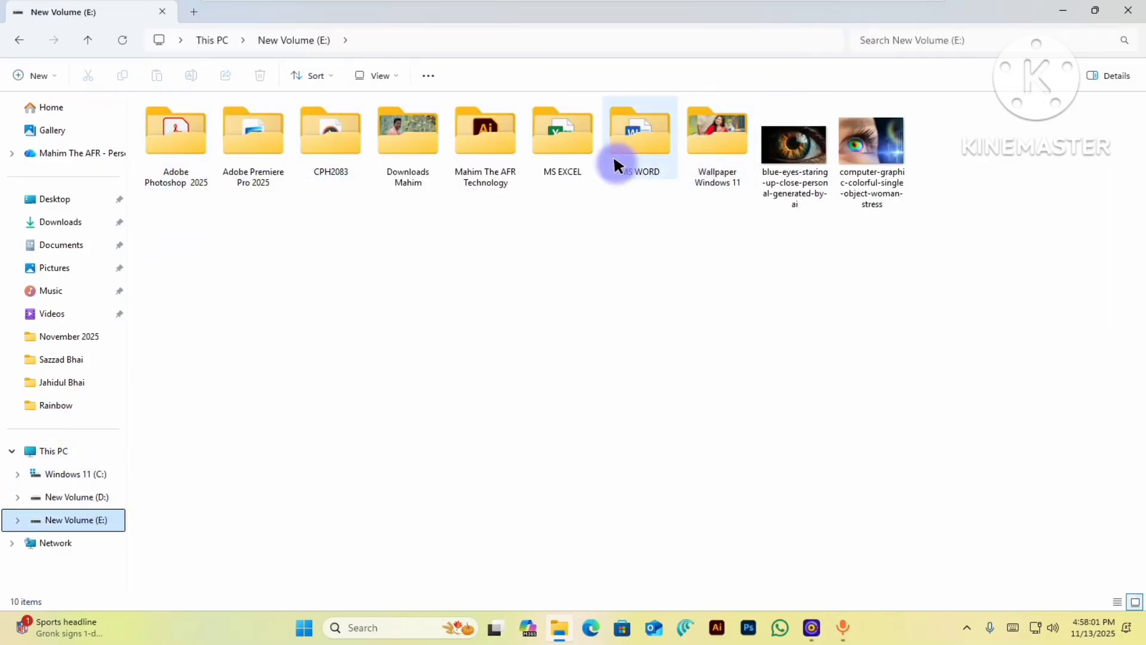
double_click(644, 139)
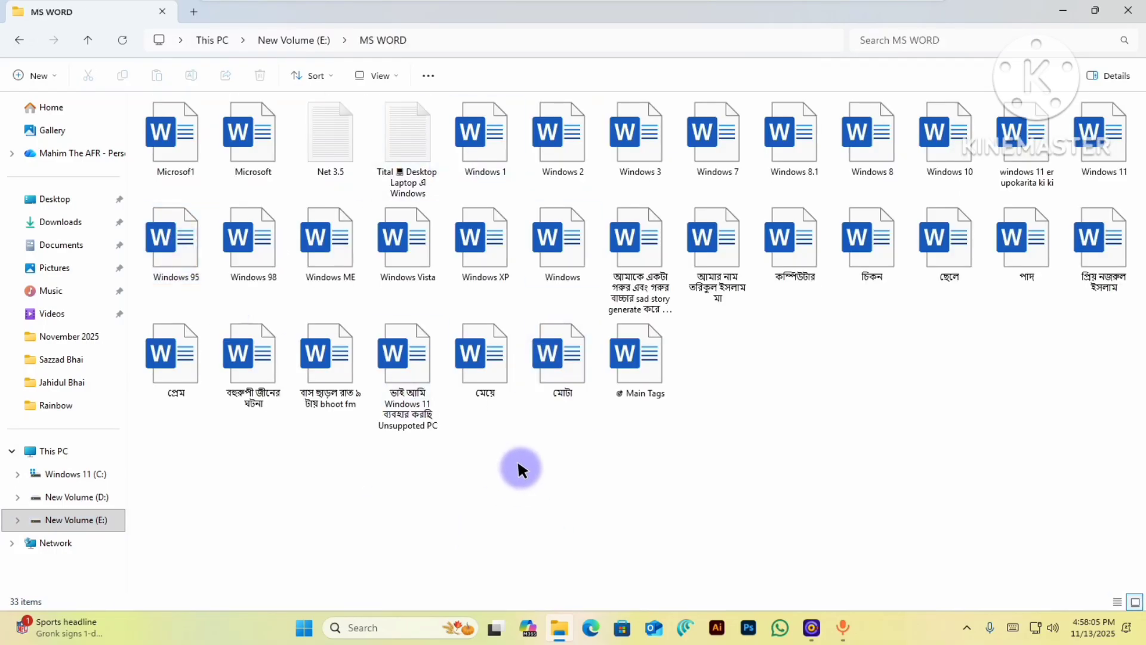
- Copy the documents মেয়ে and মোটা and paste them into the root of E:
drag(469, 471, 547, 347)
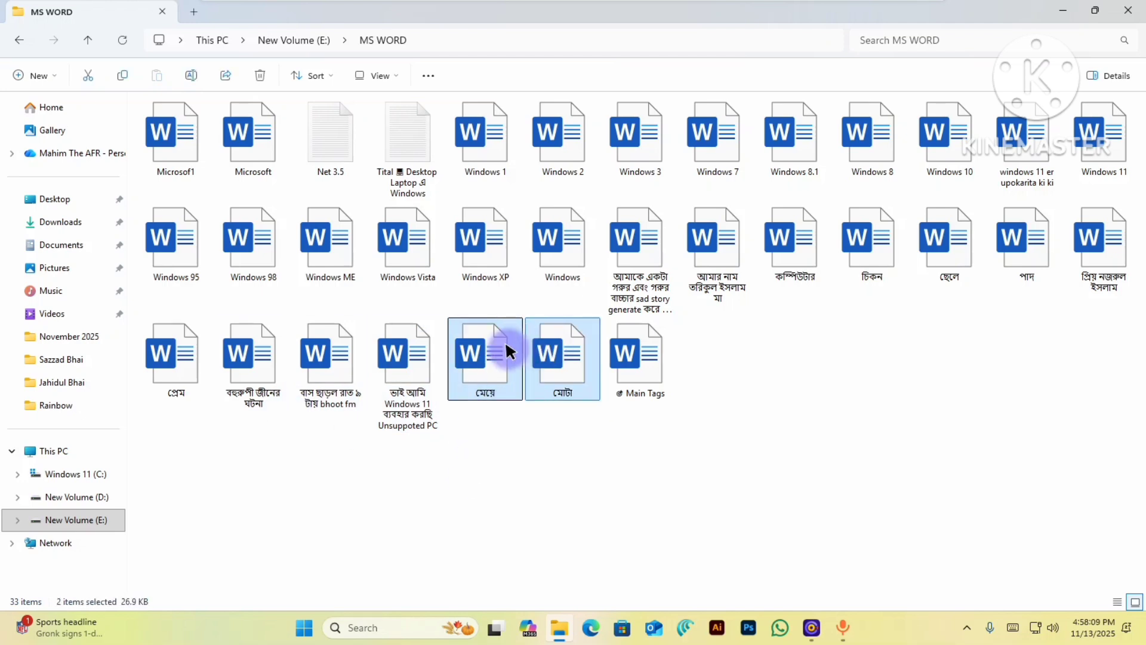
right_click(508, 351)
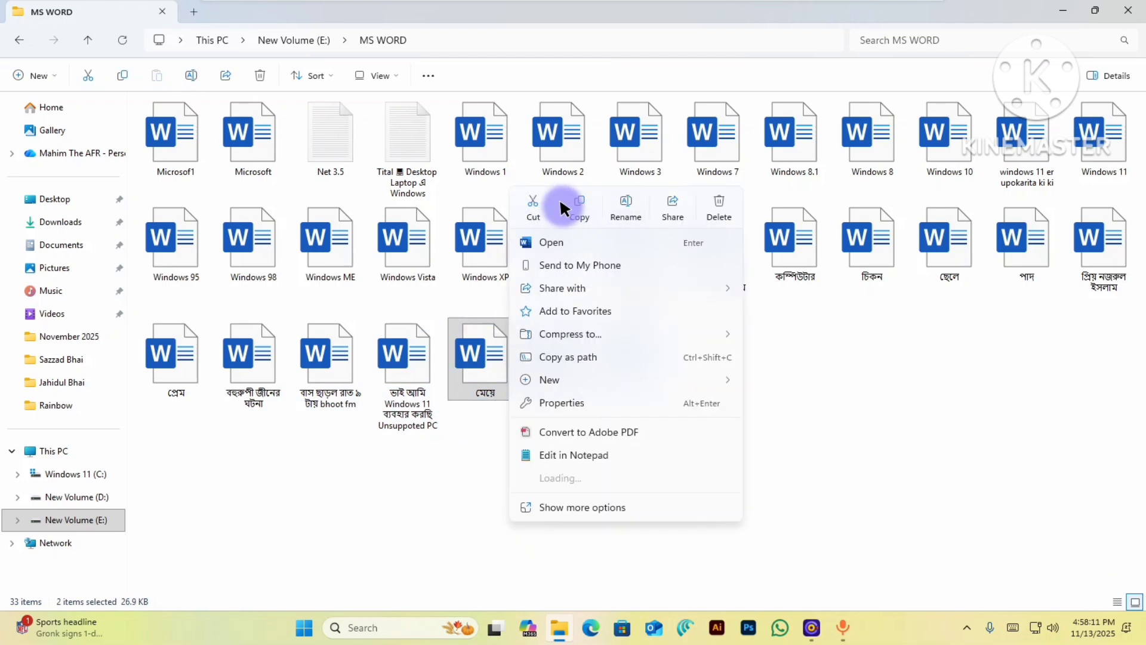
click(570, 203)
click(526, 340)
right_click(526, 337)
drag(484, 482, 538, 320)
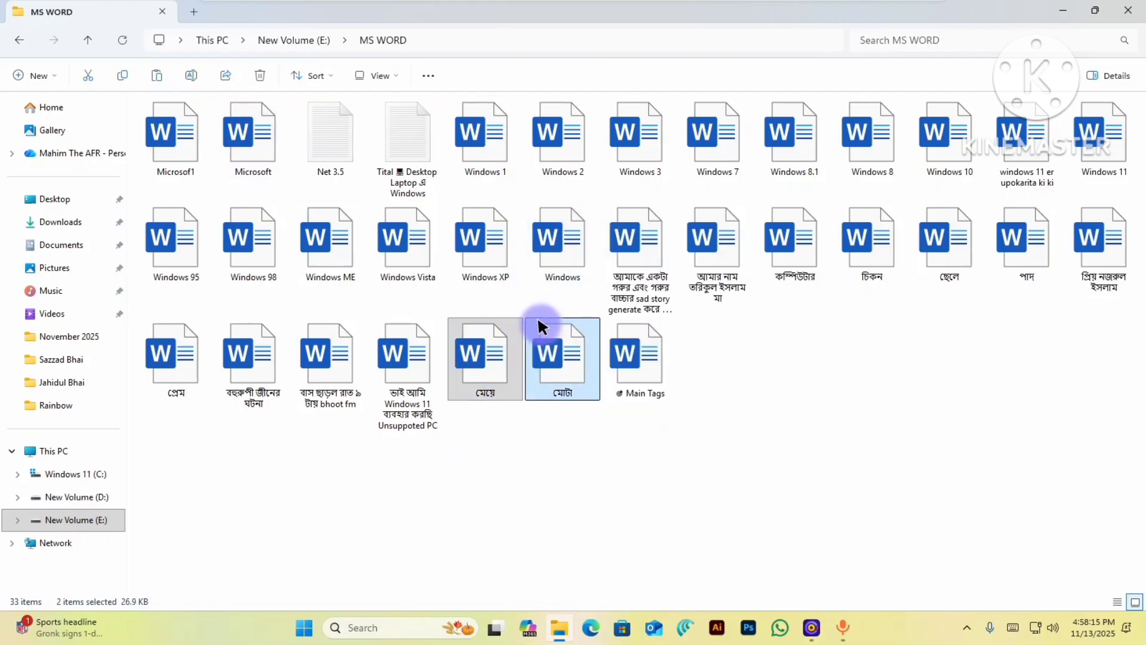
right_click(543, 325)
click(614, 237)
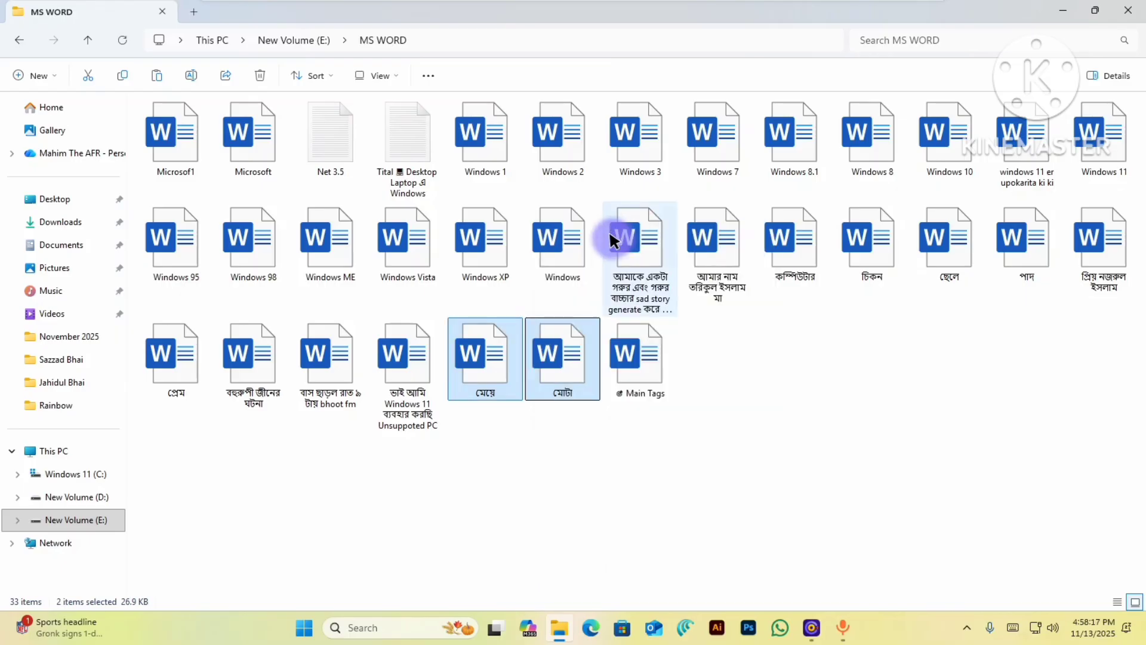
click(19, 40)
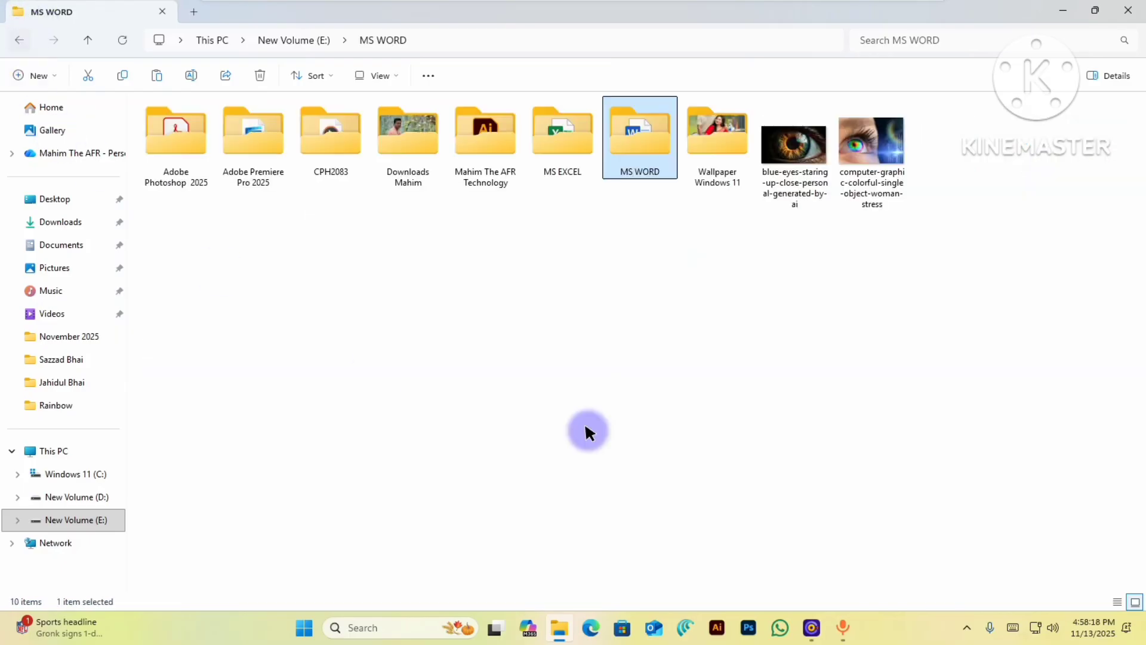
click(449, 327)
right_click(450, 326)
click(475, 352)
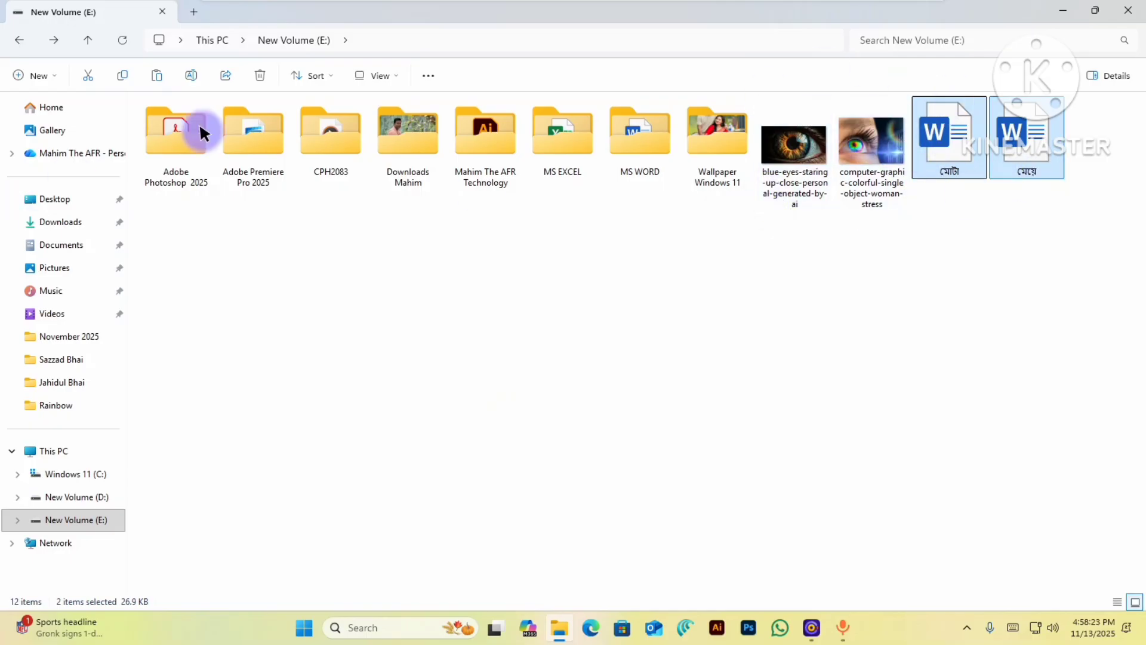
- Copy the 714, 721 and 840 recordings from CPH2083 into the root of E:
double_click(310, 130)
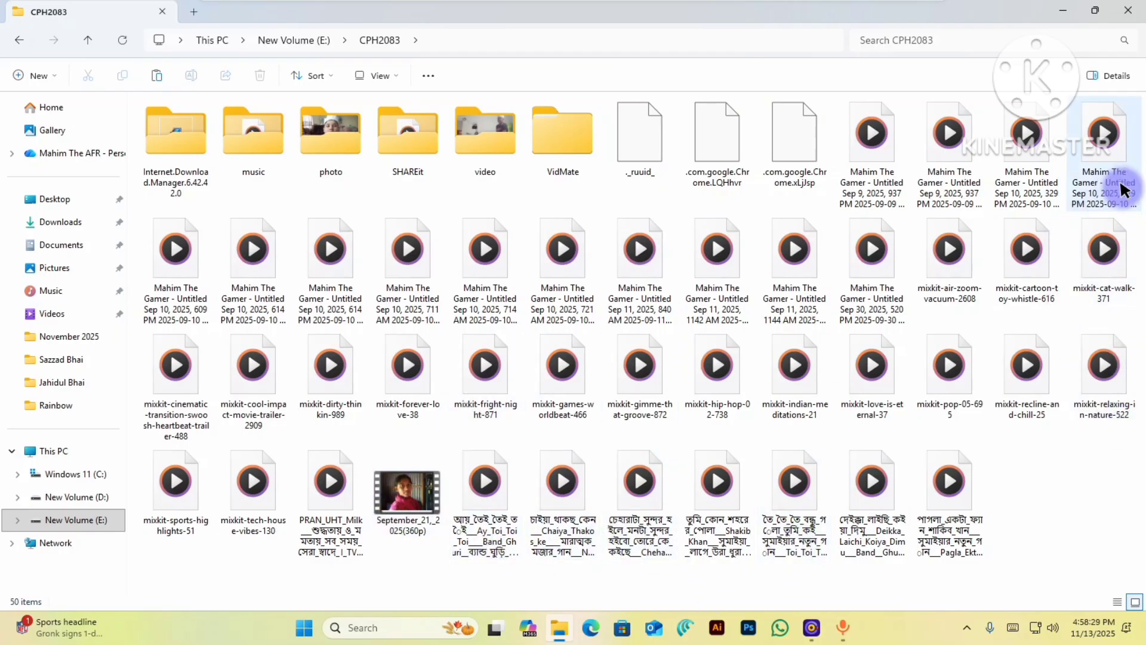
drag(1141, 164, 1017, 182)
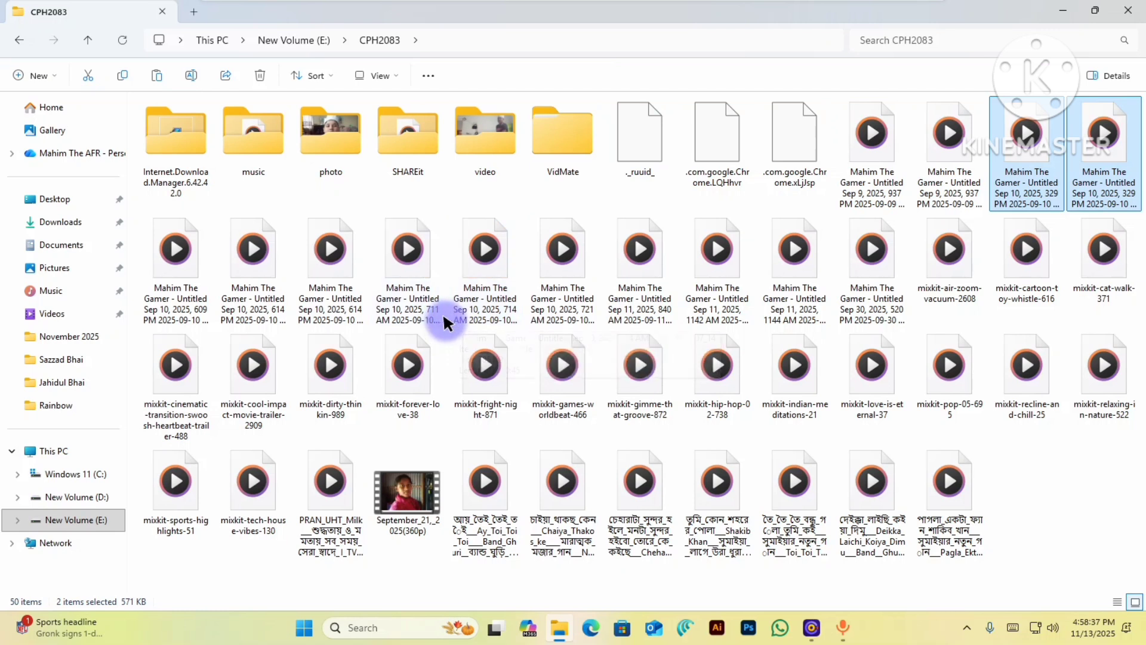
drag(446, 326, 646, 256)
right_click(557, 245)
click(633, 256)
click(23, 41)
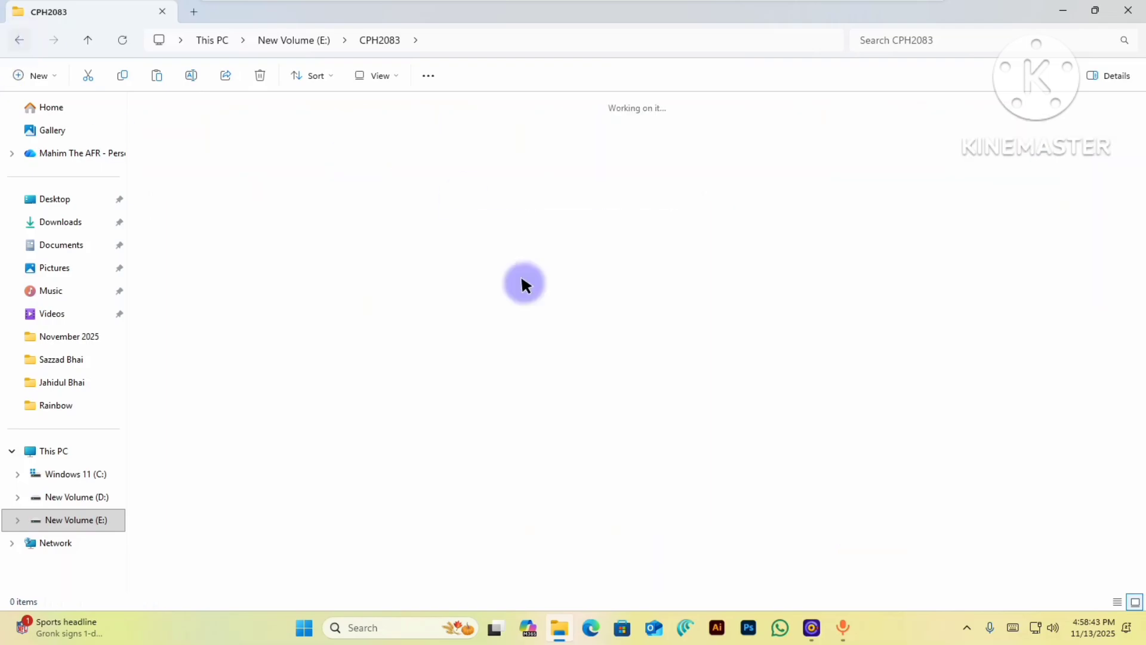
right_click(762, 325)
click(781, 341)
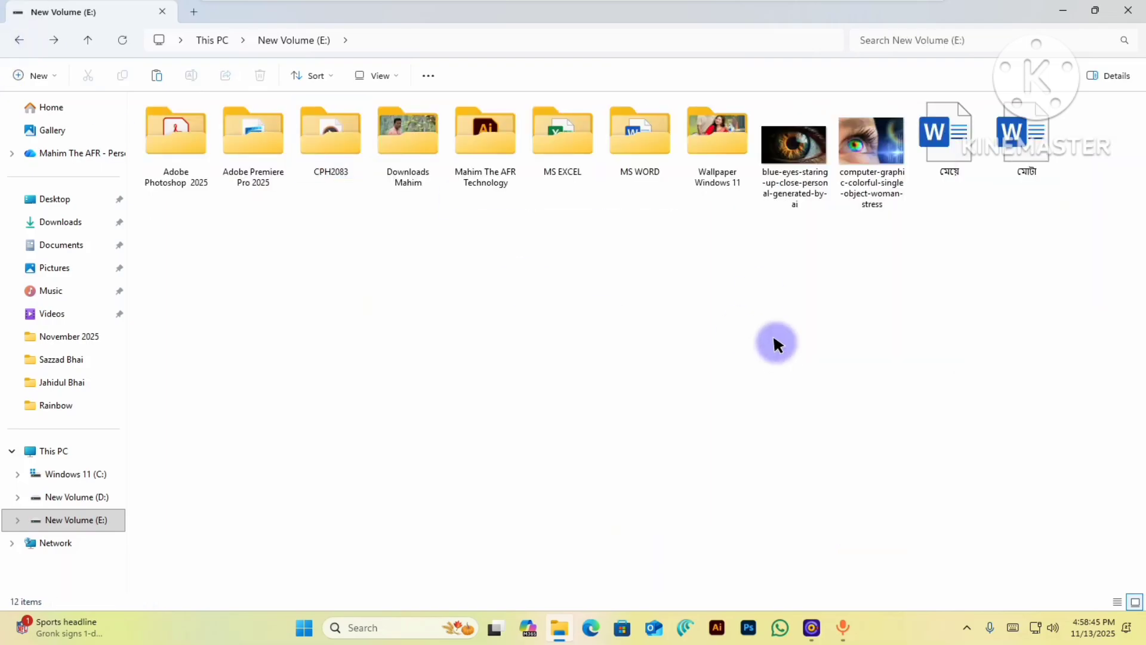
- Copy the September_21,_2025(360p) video from CPH2083 into the root of E:
double_click(328, 142)
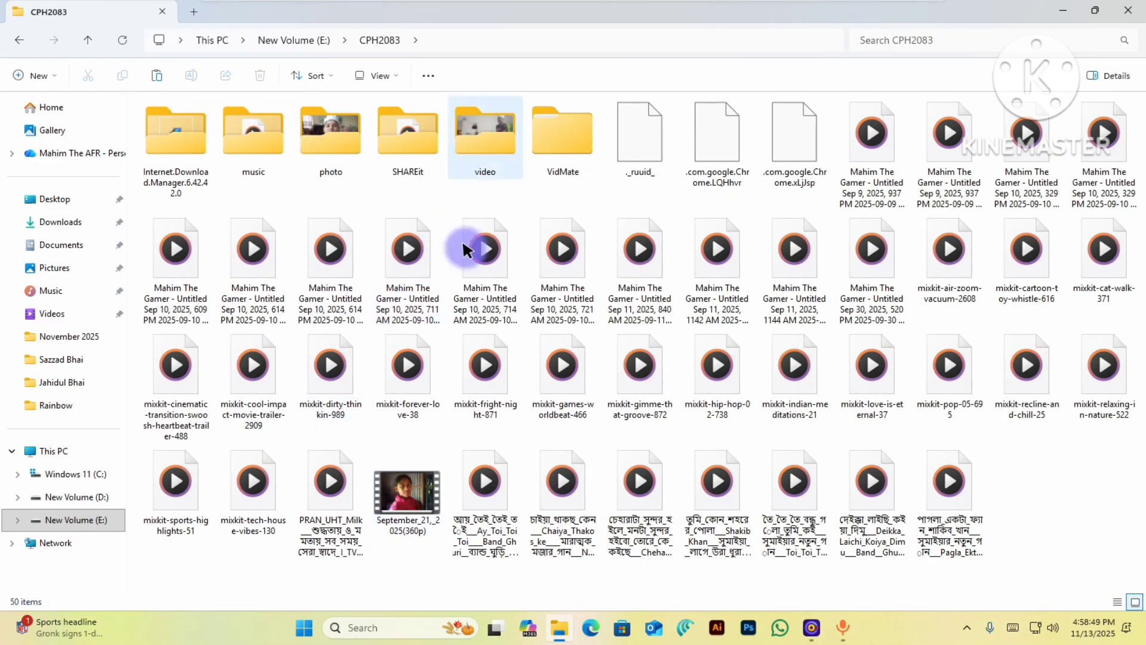
click(416, 474)
right_click(416, 475)
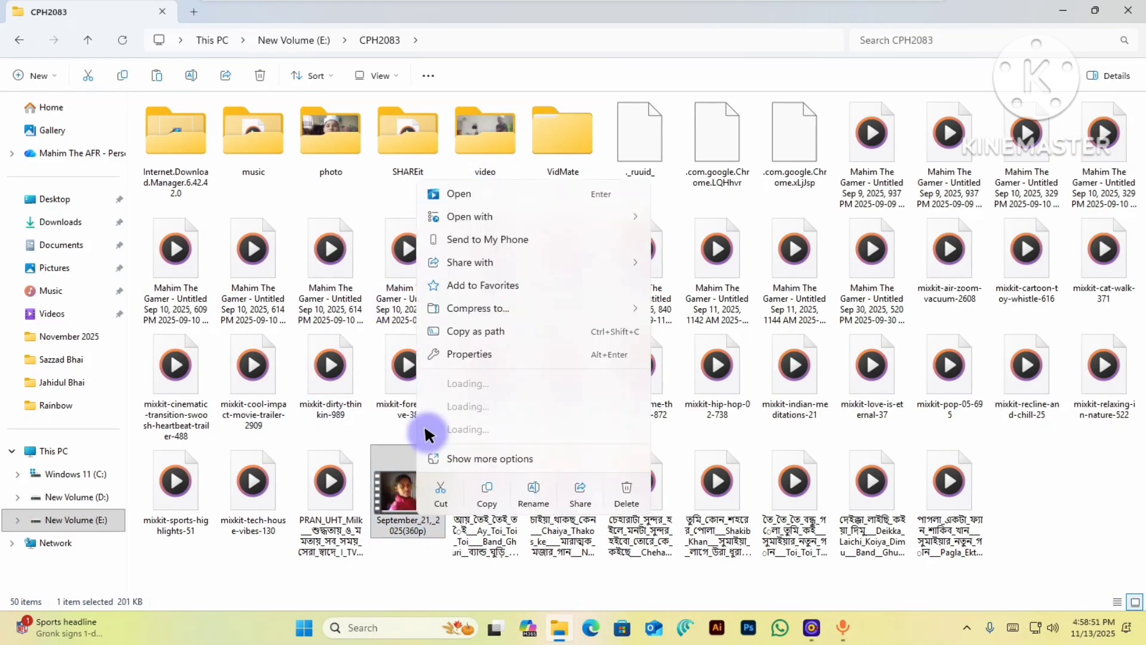
click(483, 500)
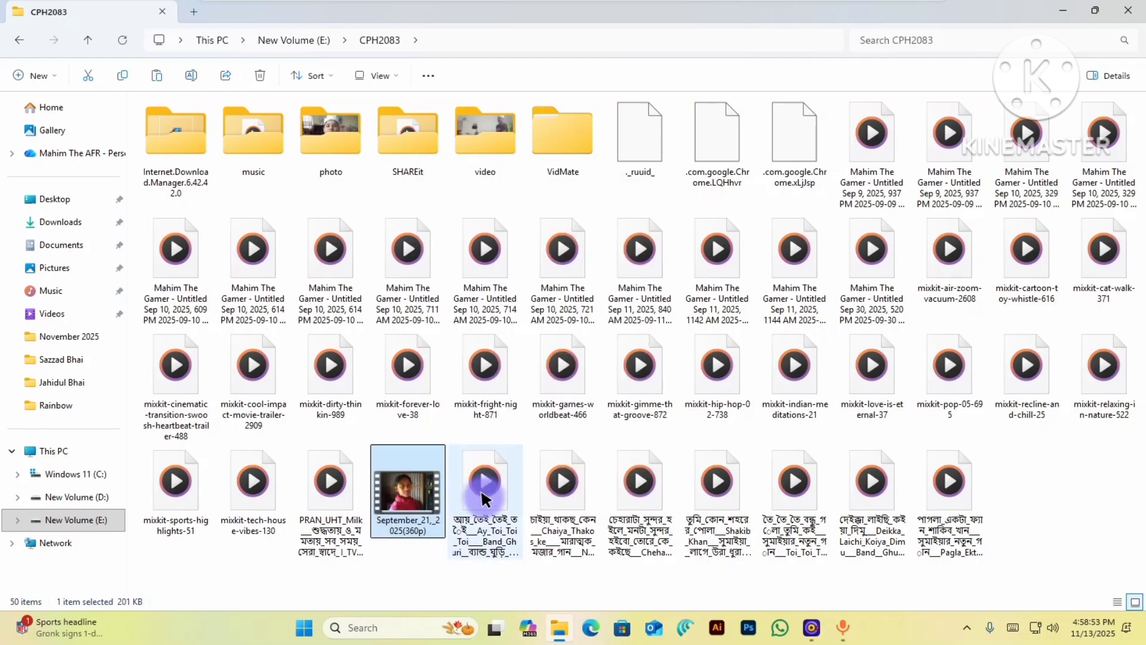
click(78, 130)
key(alt+Left)
right_click(454, 333)
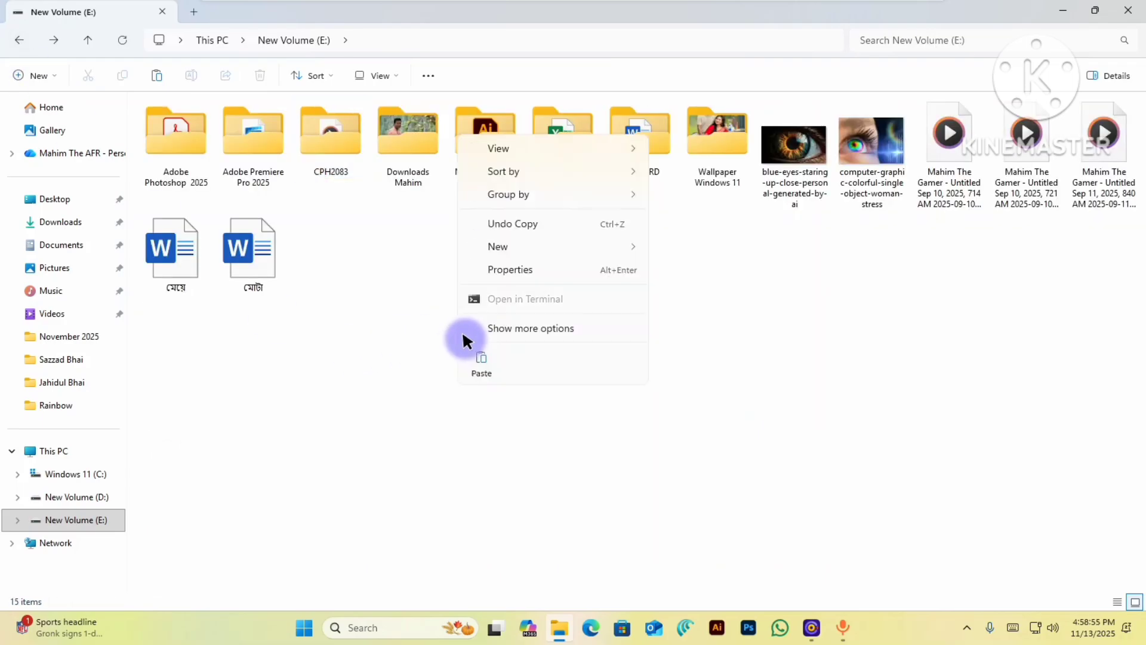
click(431, 285)
- Copy km_20250712_1080p and km_20250714_1080p from CPH2083\video into the root of E:
double_click(323, 127)
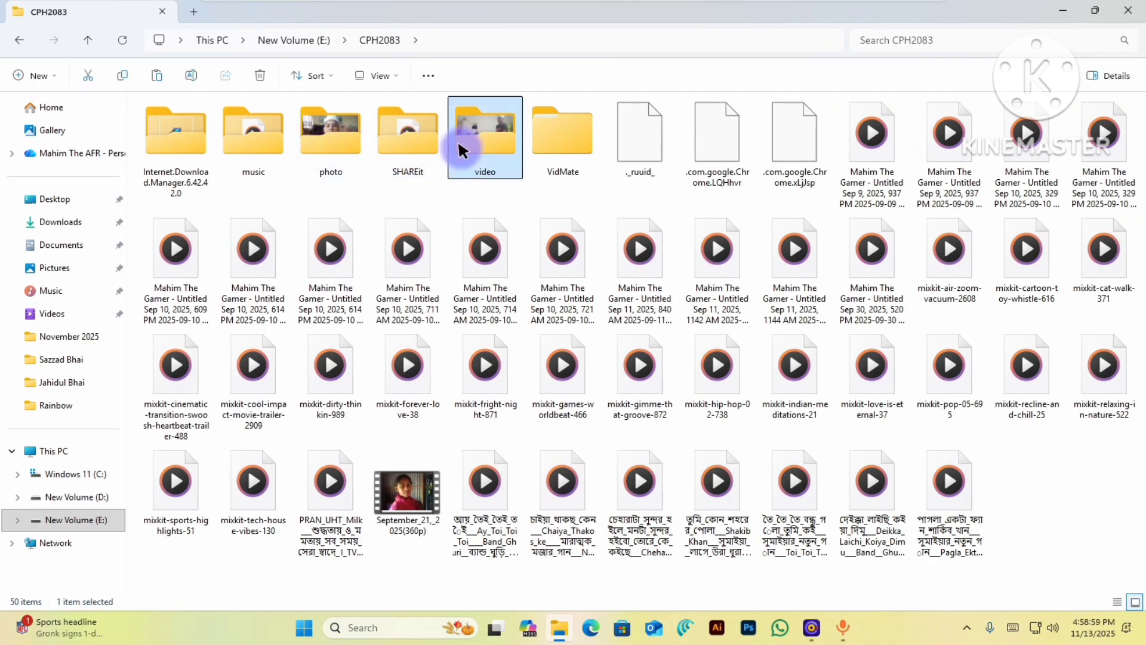
double_click(466, 149)
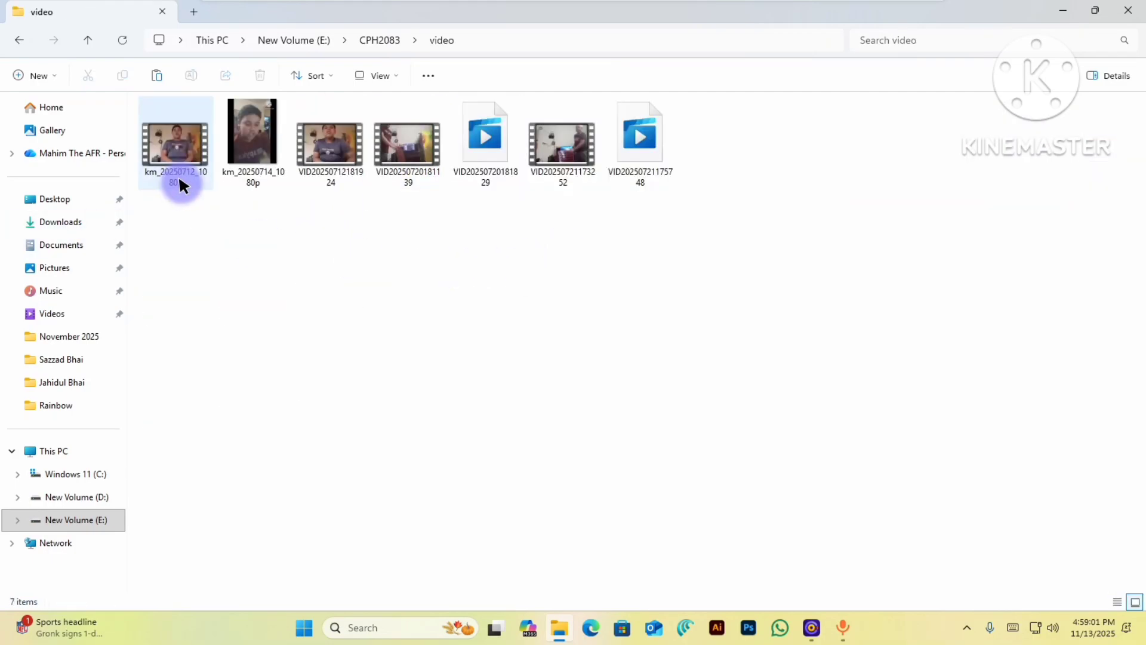
drag(191, 241, 228, 135)
right_click(228, 135)
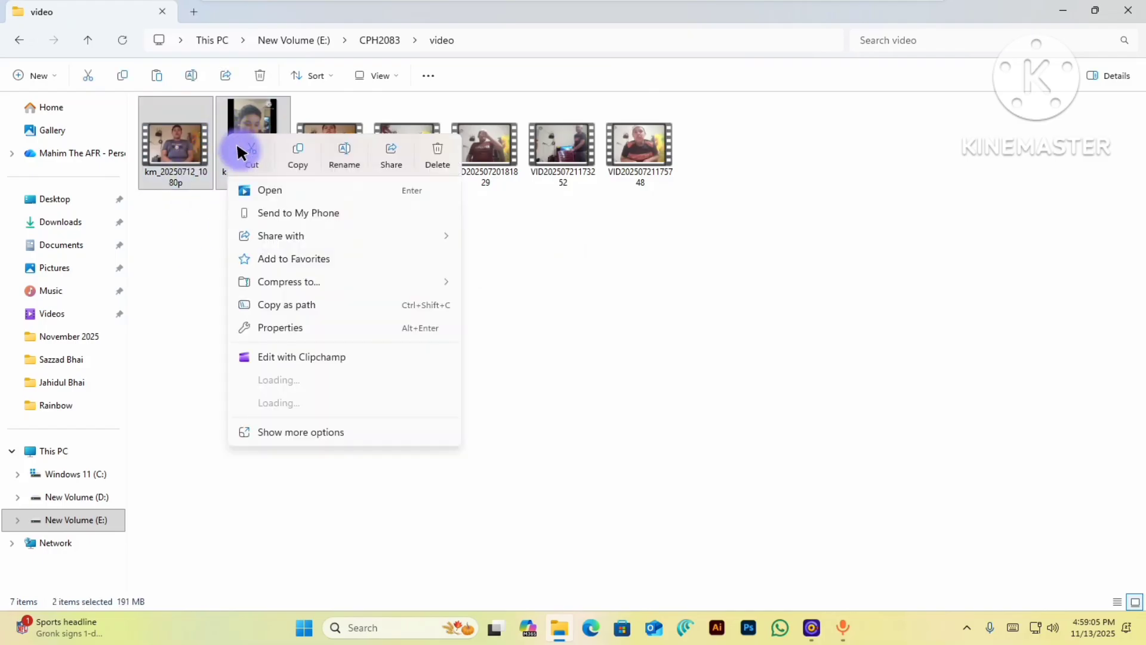
click(299, 154)
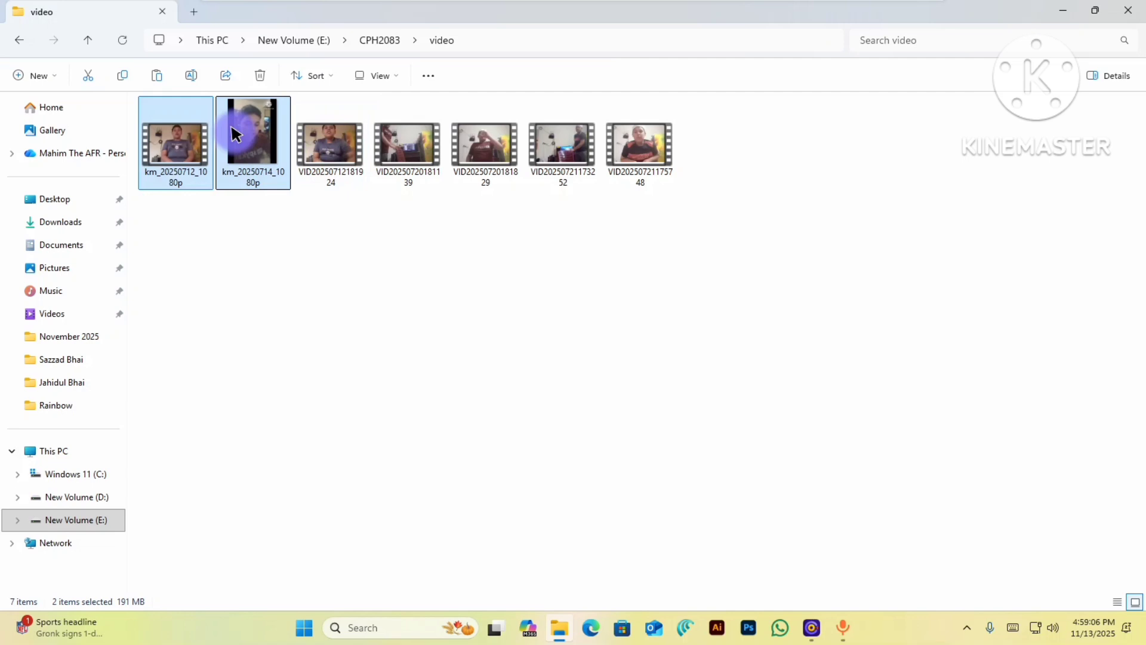
click(30, 40)
click(19, 39)
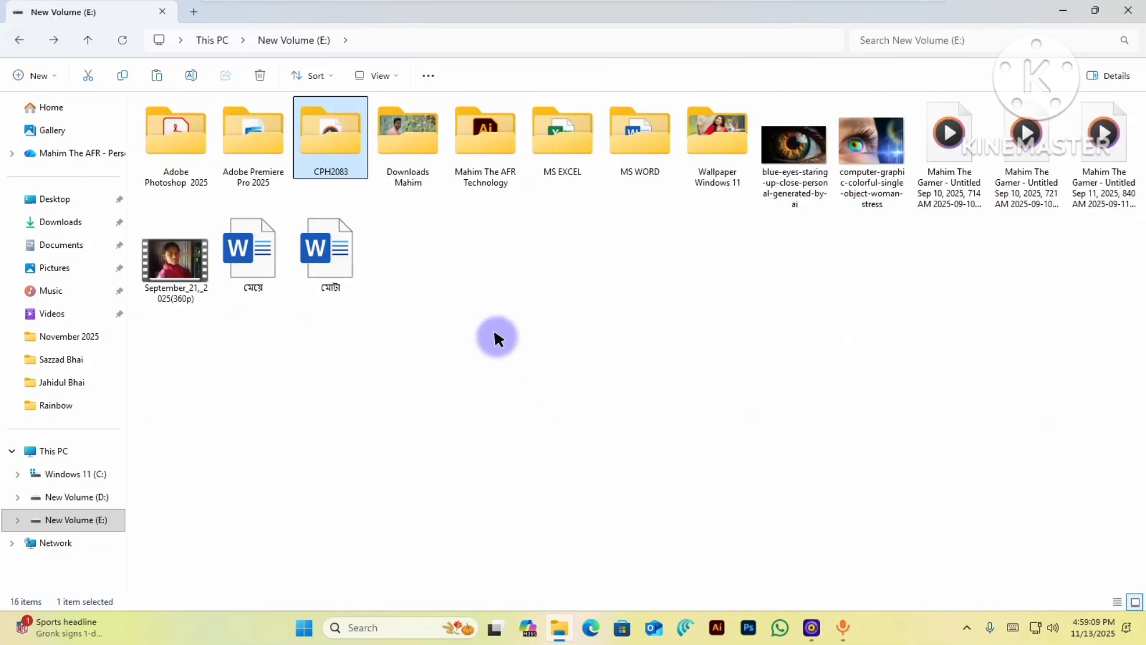
right_click(510, 351)
click(507, 358)
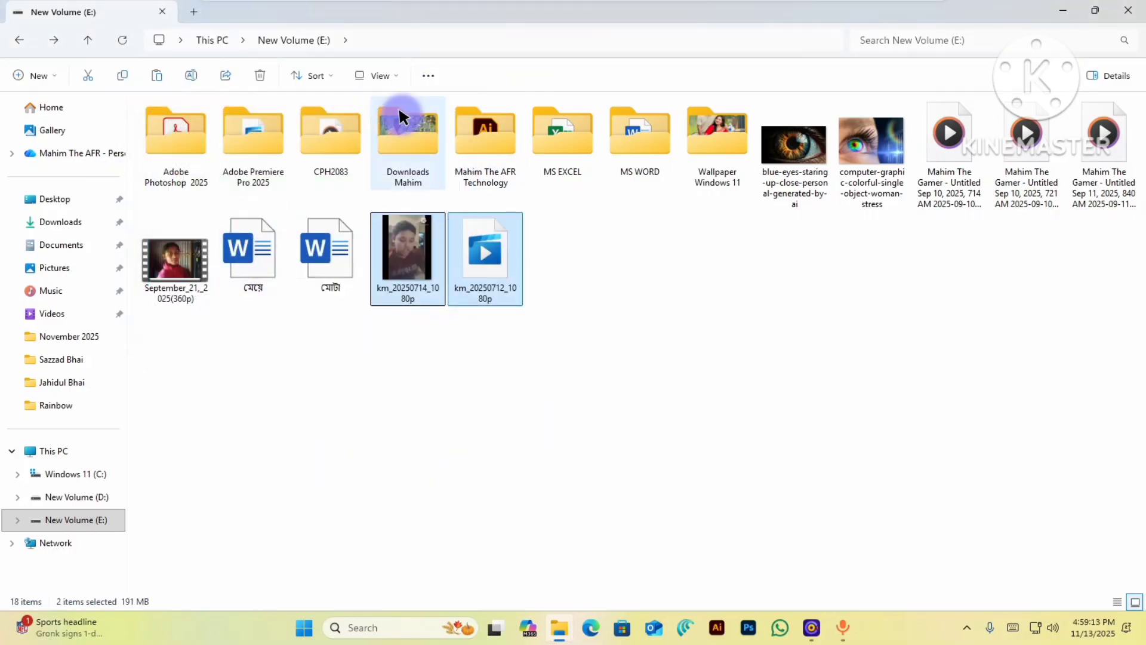
double_click(422, 141)
click(53, 40)
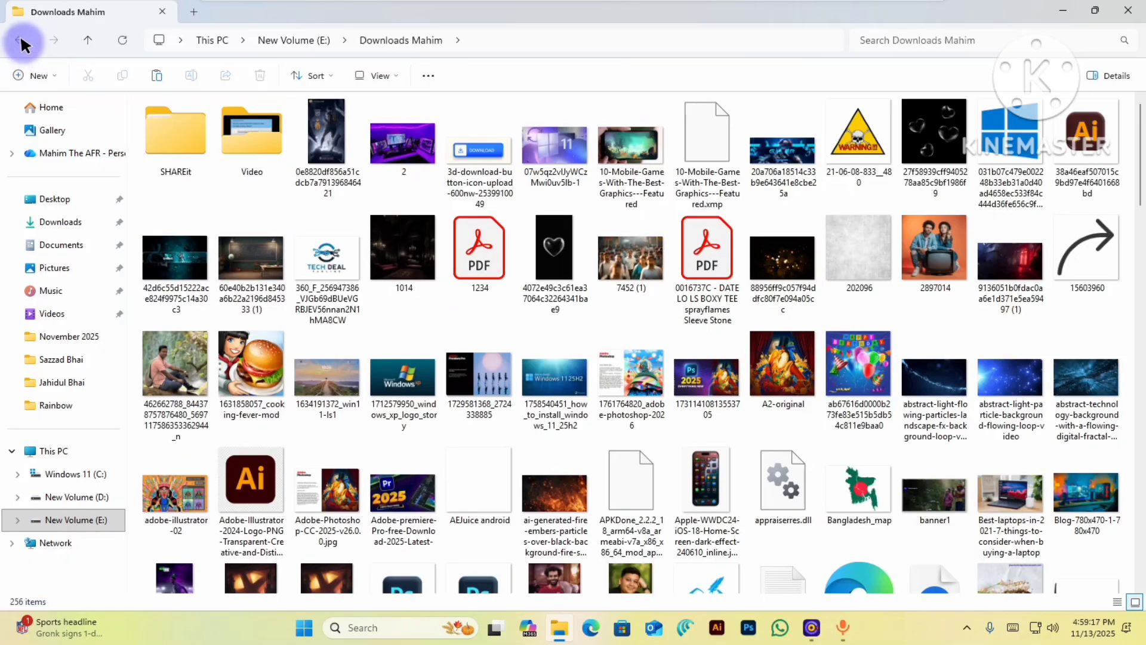
click(16, 38)
click(318, 129)
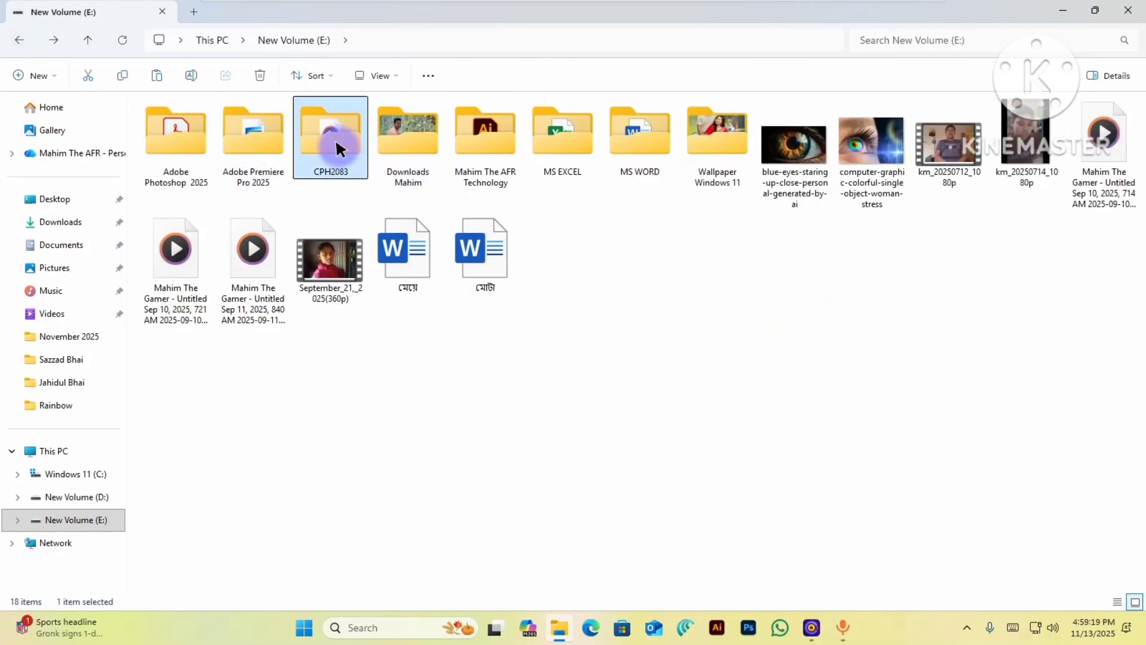
double_click(334, 134)
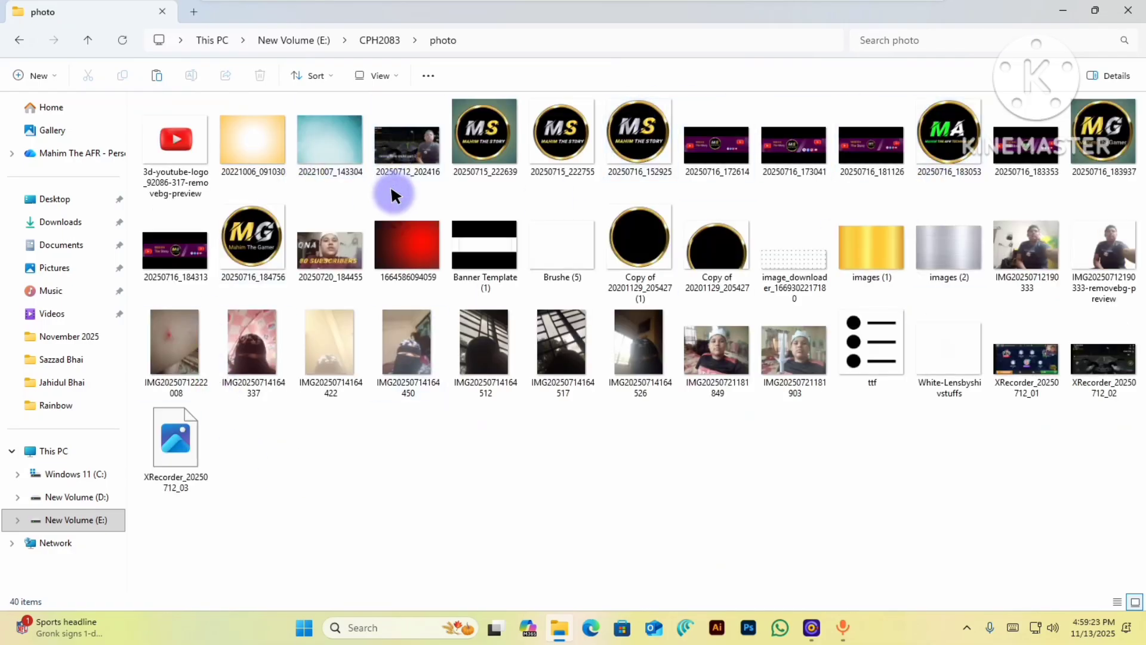
drag(698, 493, 743, 340)
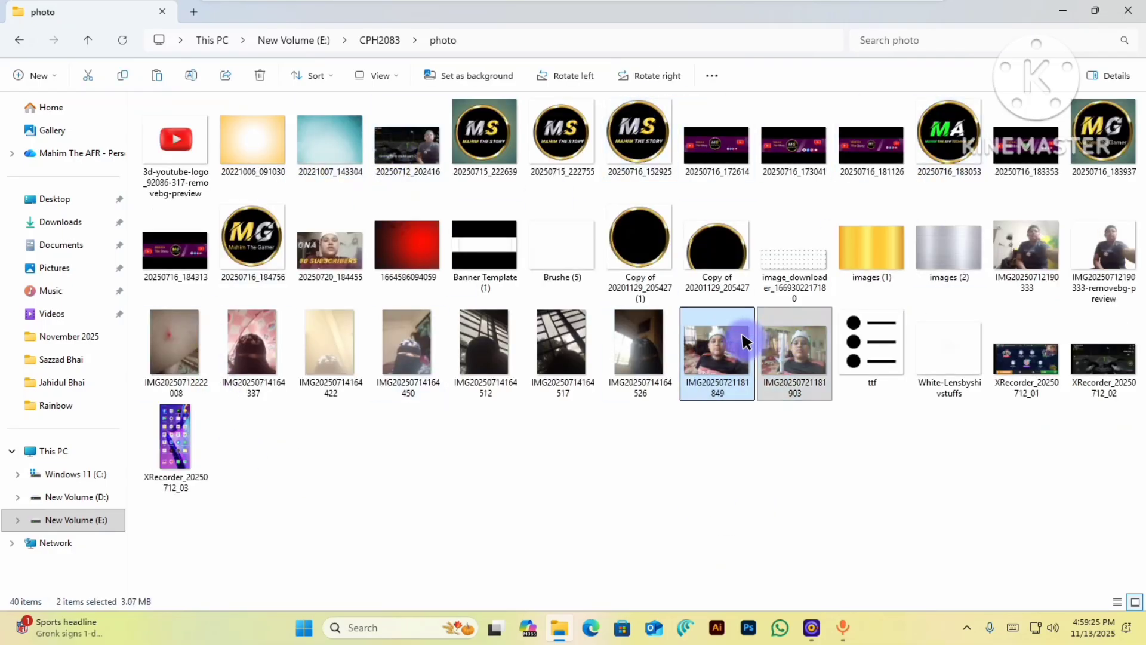
right_click(743, 340)
click(815, 95)
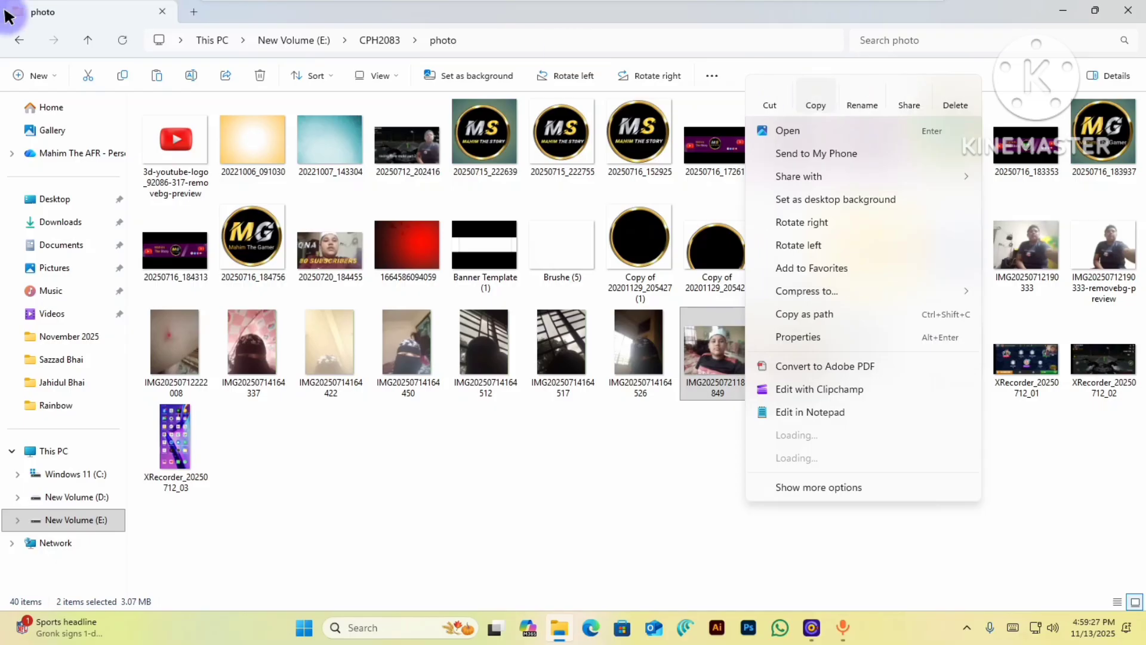
click(20, 39)
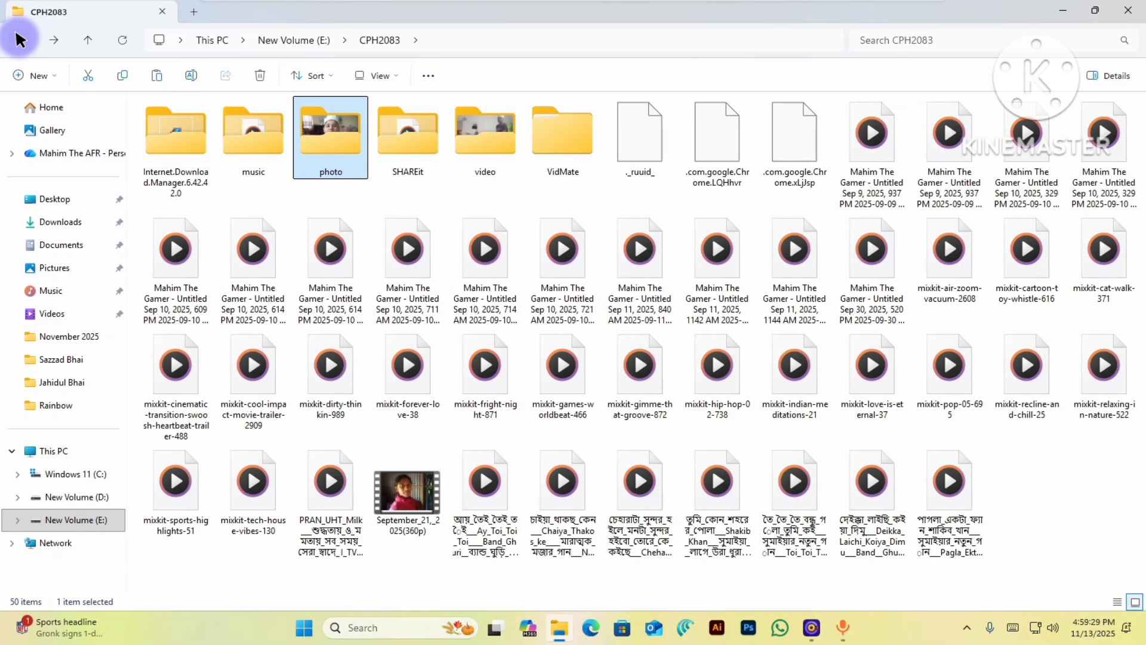
click(17, 39)
right_click(524, 434)
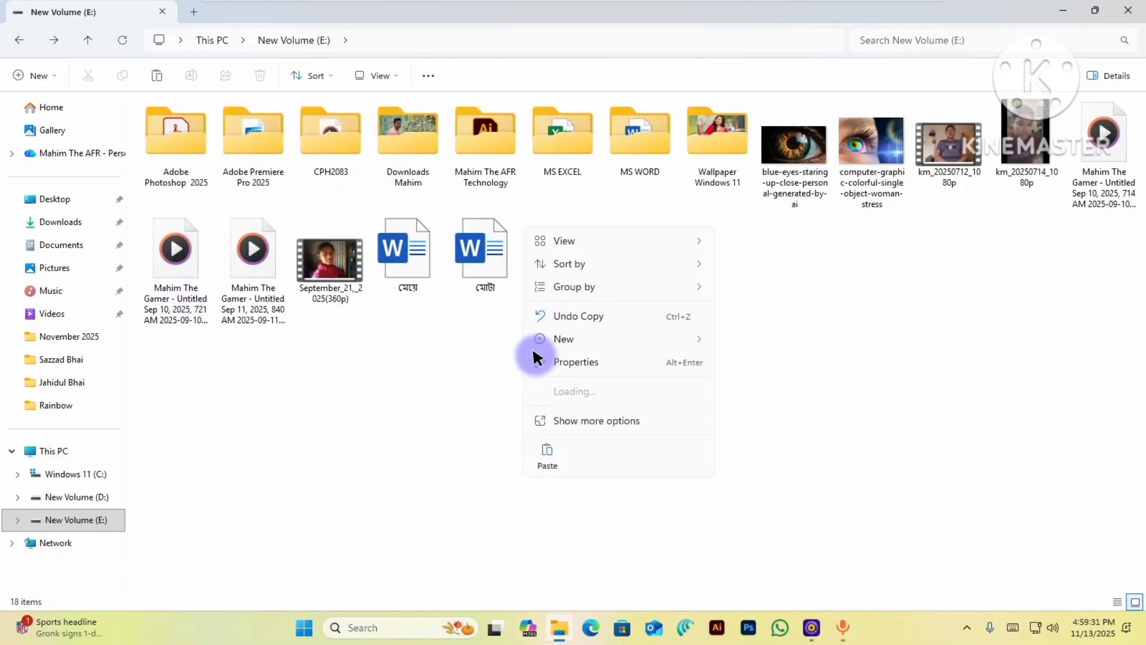
click(548, 447)
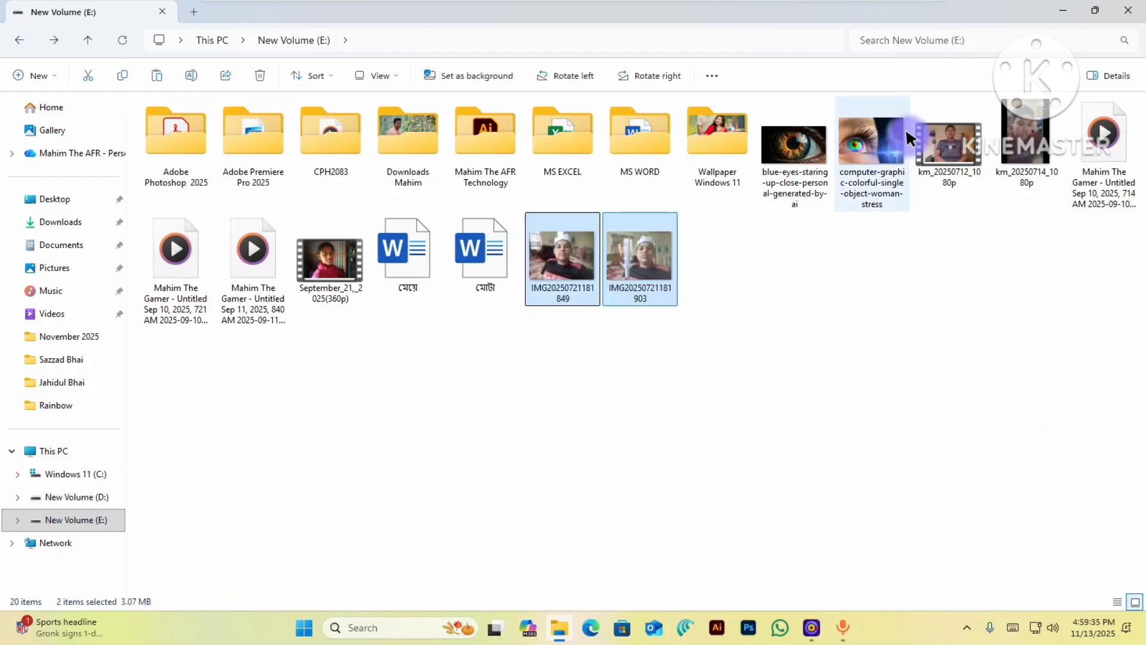
- Select the seven bottom-row files in New Volume (E:) and cut them
drag(196, 386, 1036, 212)
drag(1136, 171, 983, 240)
drag(1142, 425, 773, 147)
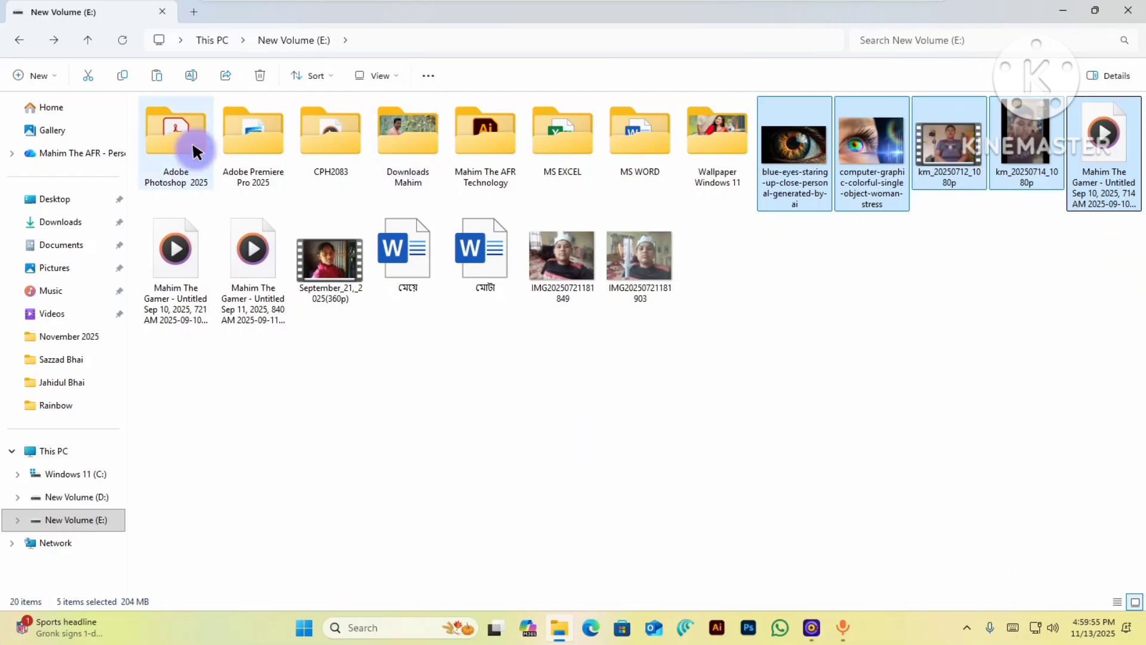
drag(126, 449, 134, 361)
drag(183, 403, 669, 272)
right_click(493, 248)
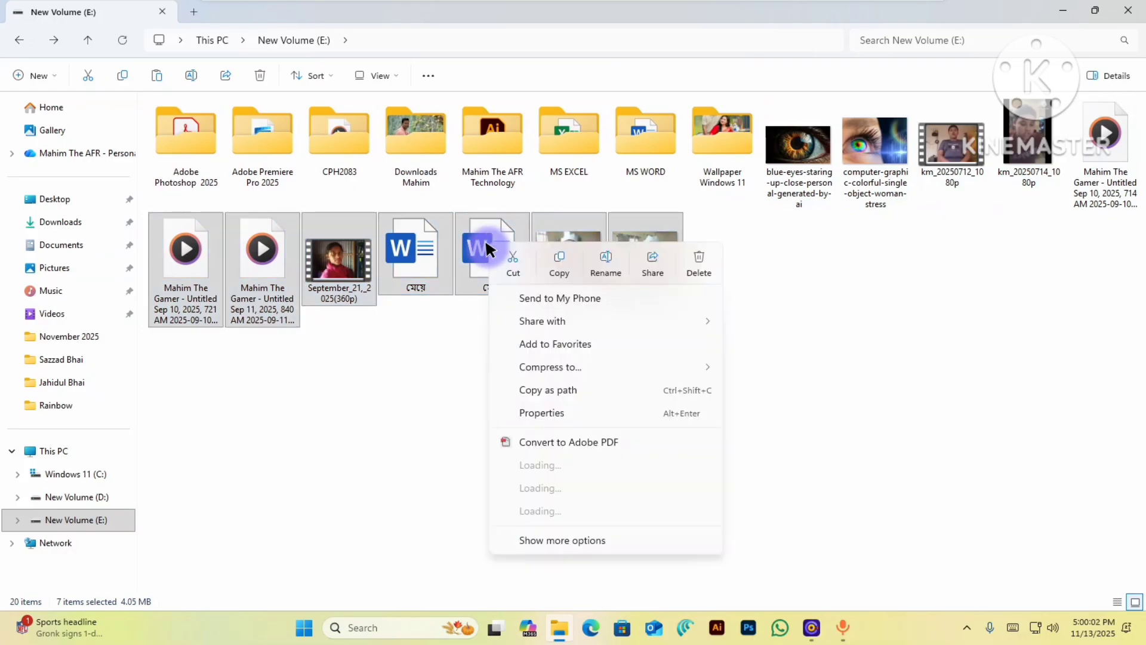
click(517, 258)
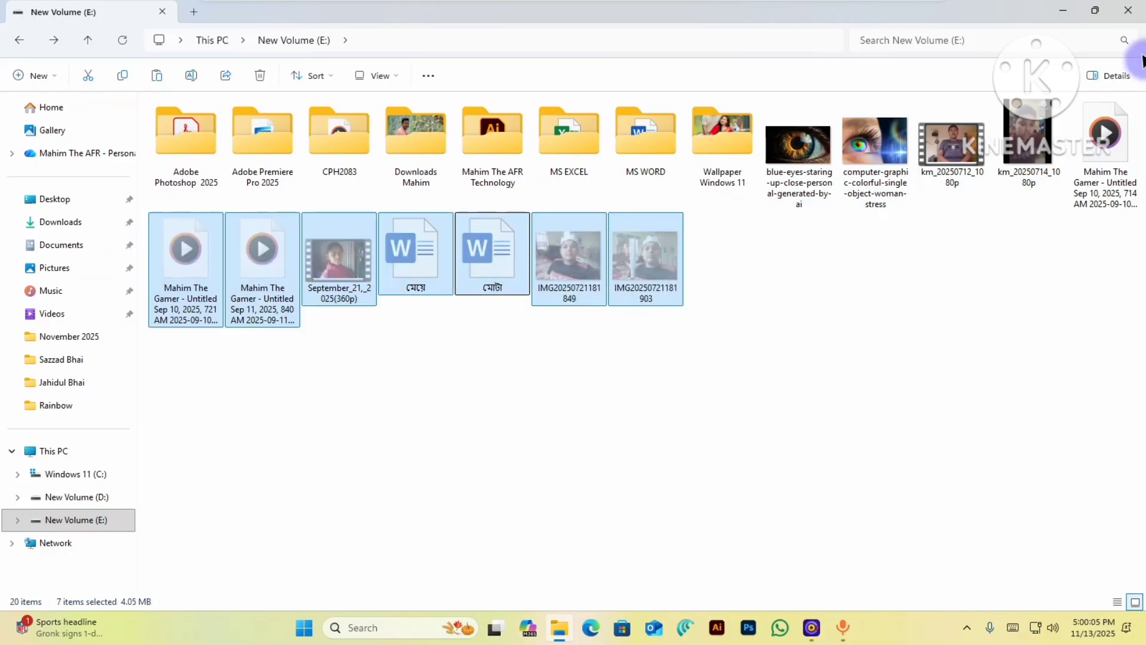
click(1063, 12)
- Paste the seven cut files on the desktop, then move the remaining five files from E: there
right_click(649, 249)
click(679, 276)
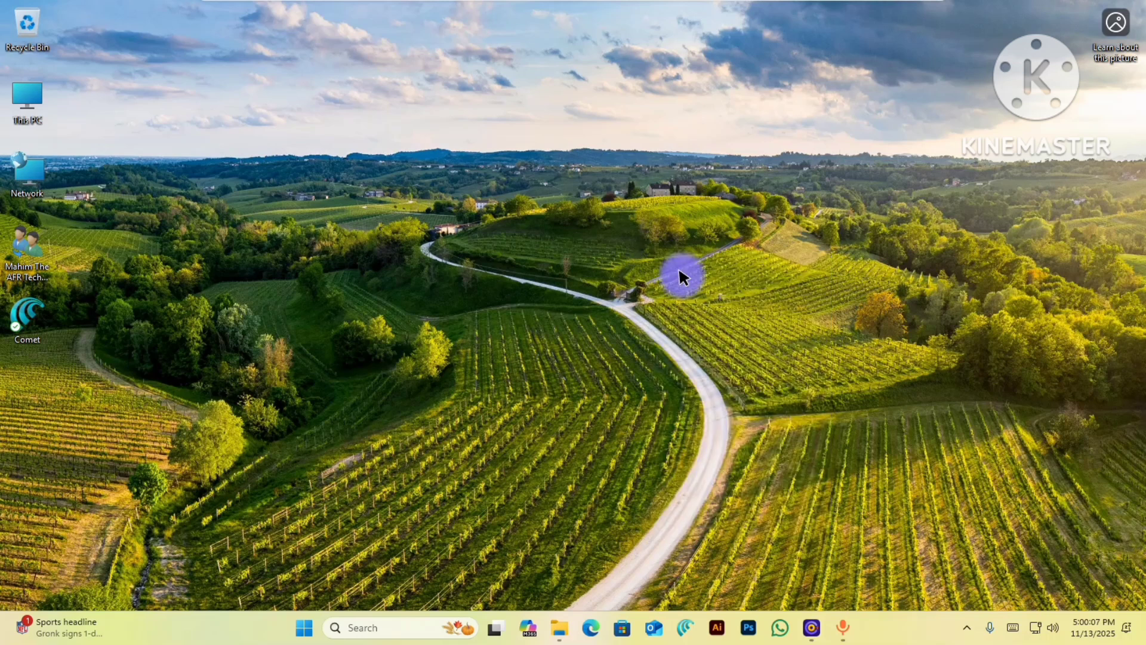
double_click(29, 103)
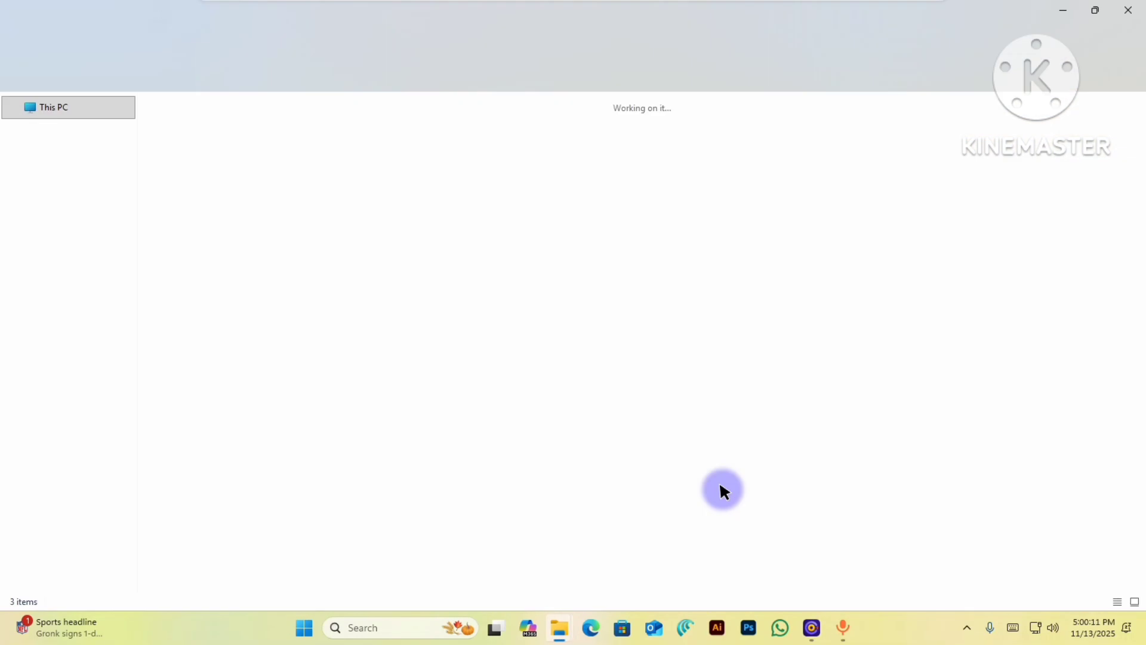
mouse_move(561, 634)
click(691, 504)
click(560, 505)
drag(786, 273, 1087, 120)
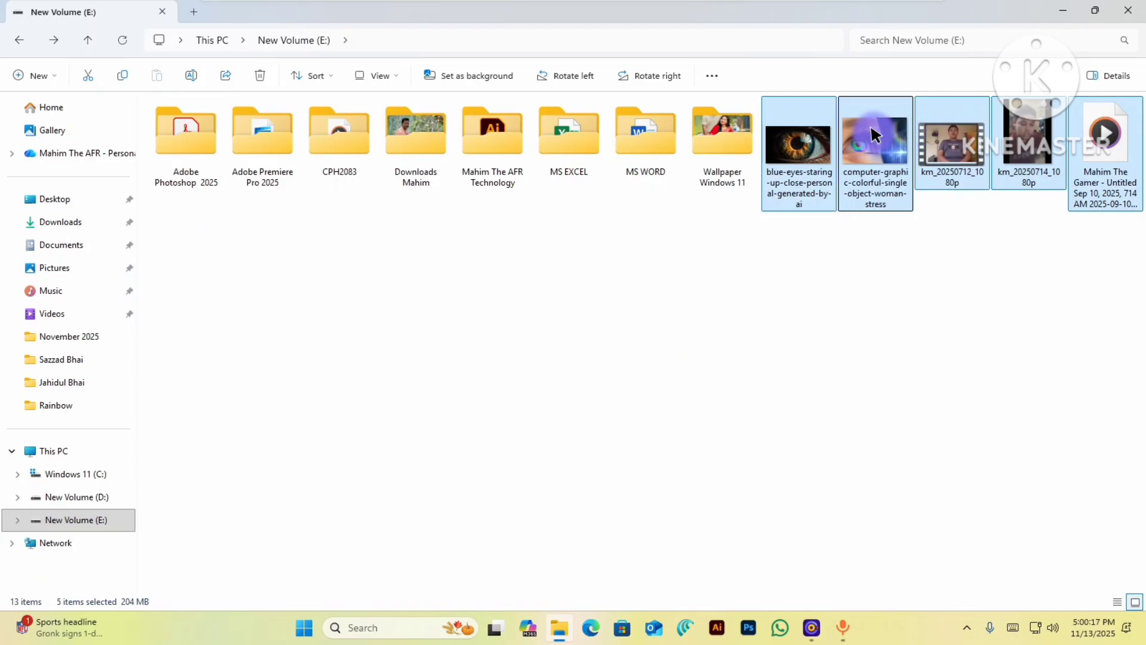
right_click(875, 135)
click(899, 96)
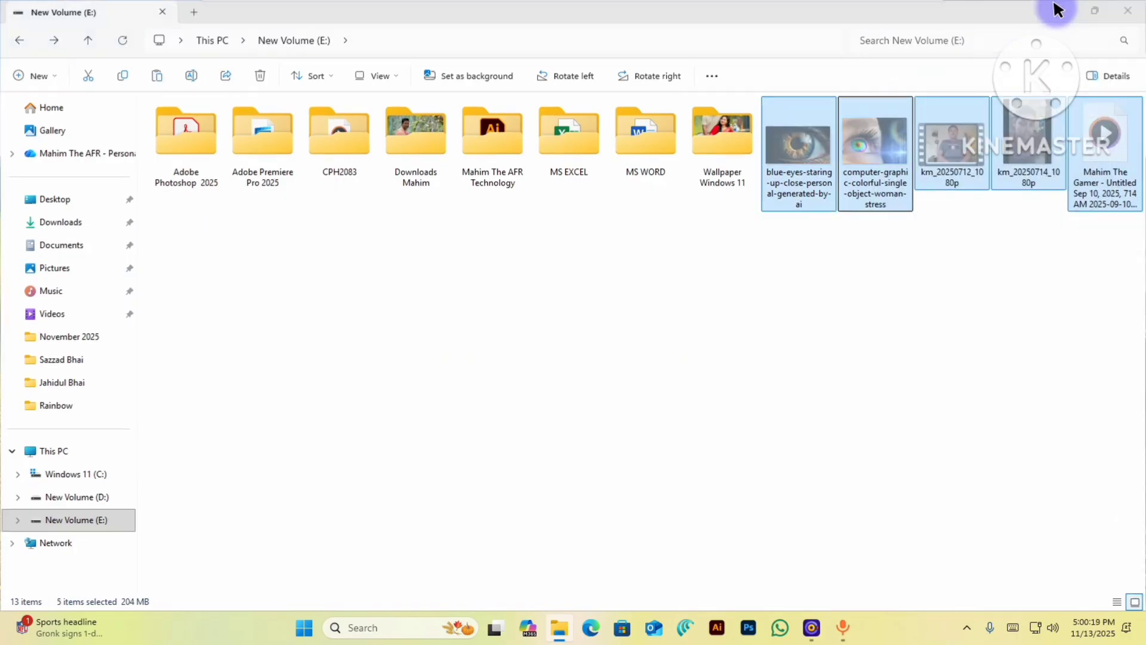
click(1058, 10)
right_click(620, 254)
click(643, 275)
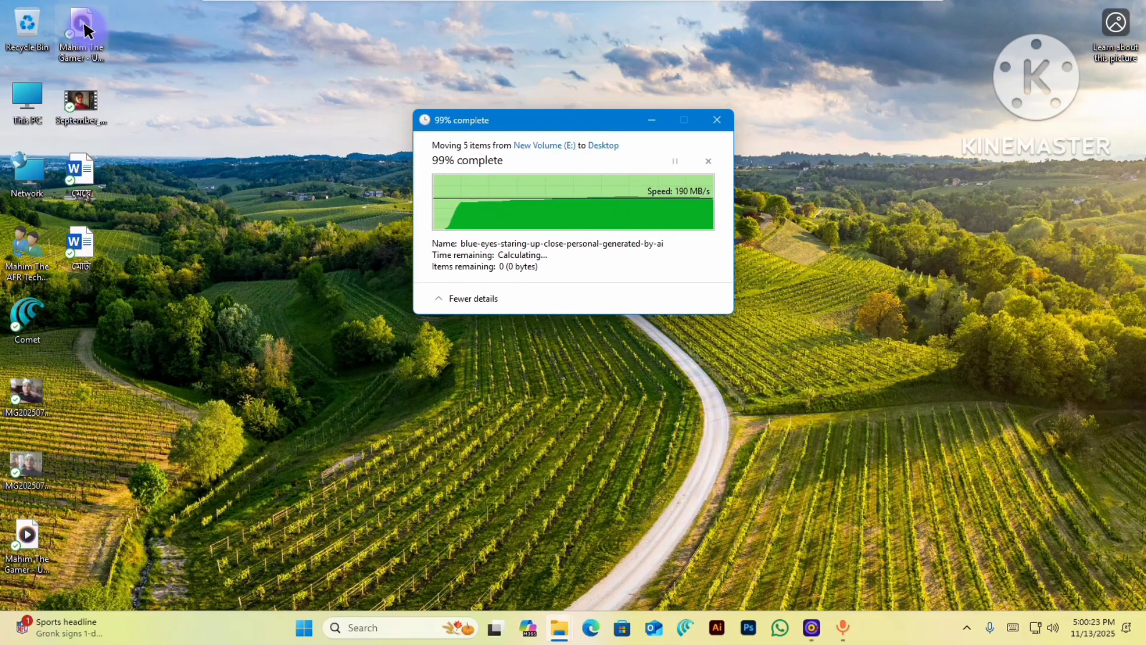
- Drag the twelve video, Word and photo icons into a group in the middle of the desktop
drag(76, 26, 512, 172)
drag(147, 38, 358, 179)
drag(71, 100, 237, 174)
drag(106, 198, 484, 340)
drag(84, 248, 322, 342)
drag(96, 340, 418, 409)
drag(81, 396, 631, 409)
drag(83, 471, 295, 467)
drag(82, 530, 516, 530)
drag(25, 534, 735, 463)
drag(24, 464, 518, 464)
drag(27, 395, 386, 507)
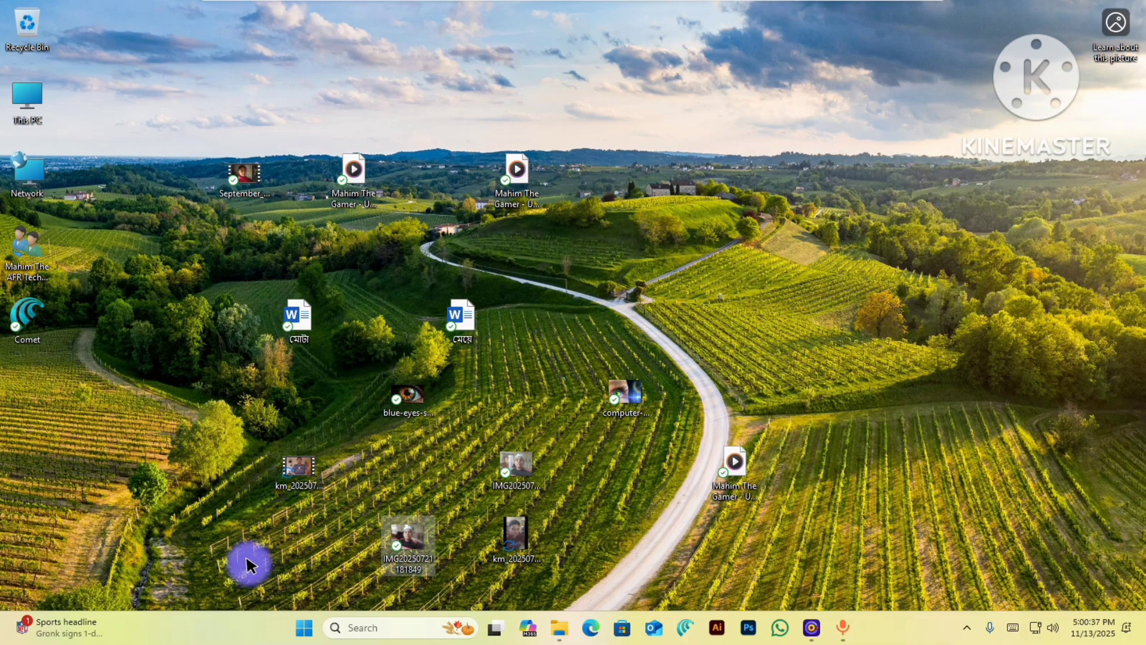
- Select the twelve gathered desktop files and show WinRAR's options in their context menu
drag(202, 540, 847, 117)
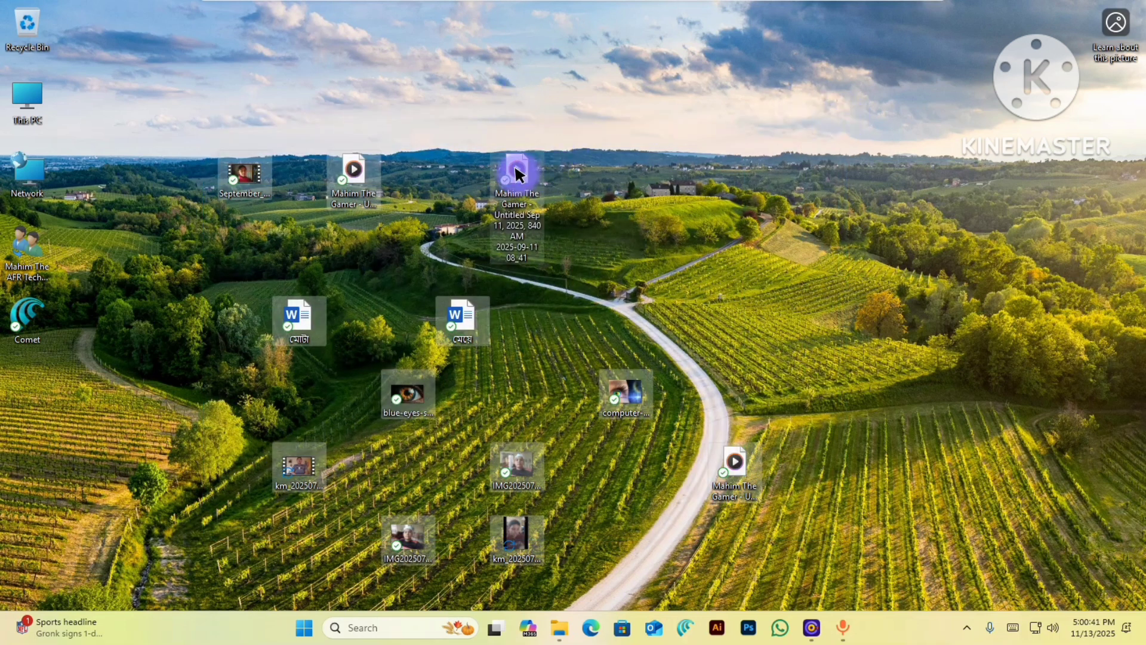
click(514, 173)
right_click(515, 172)
drag(164, 548, 783, 80)
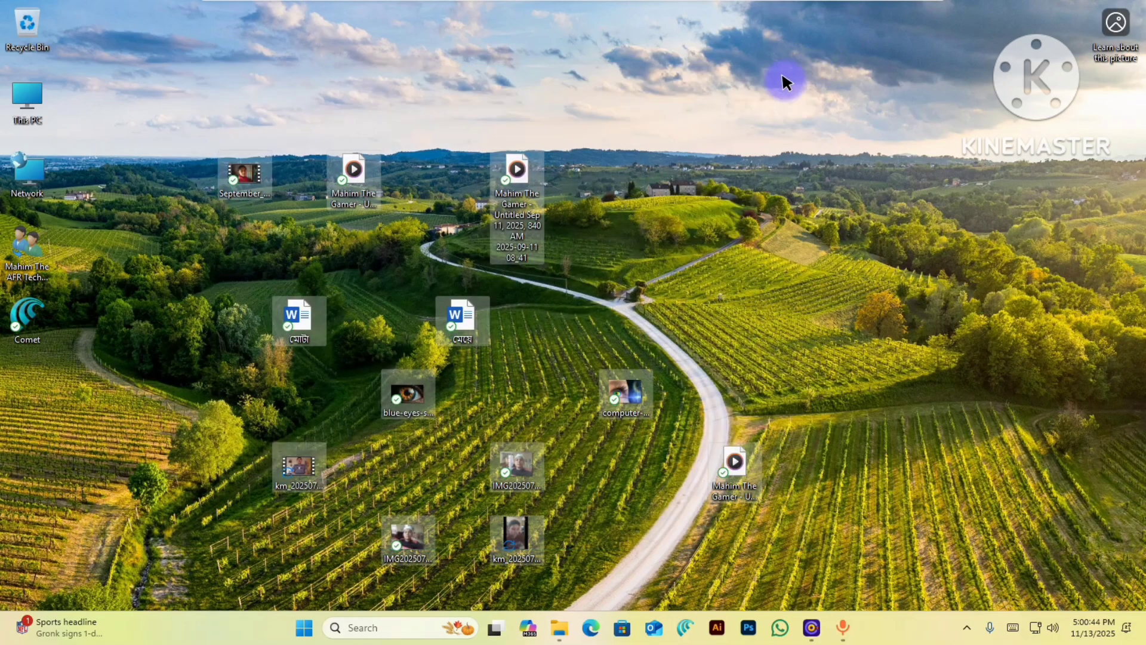
right_click(458, 218)
drag(92, 572, 750, 169)
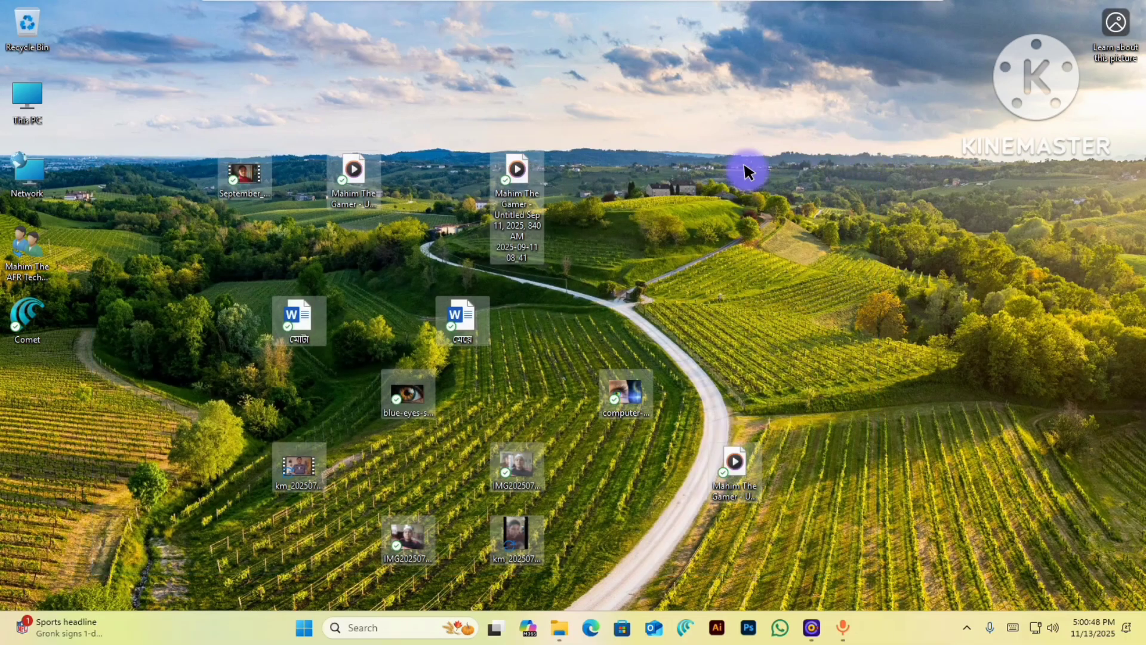
right_click(526, 206)
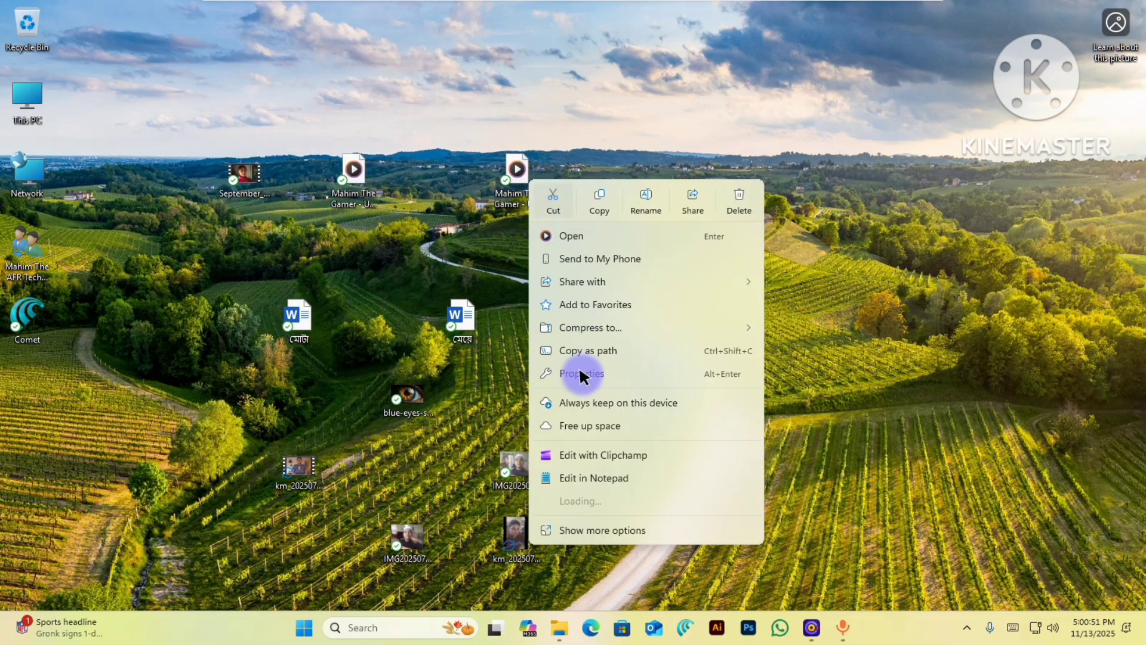
mouse_move(672, 520)
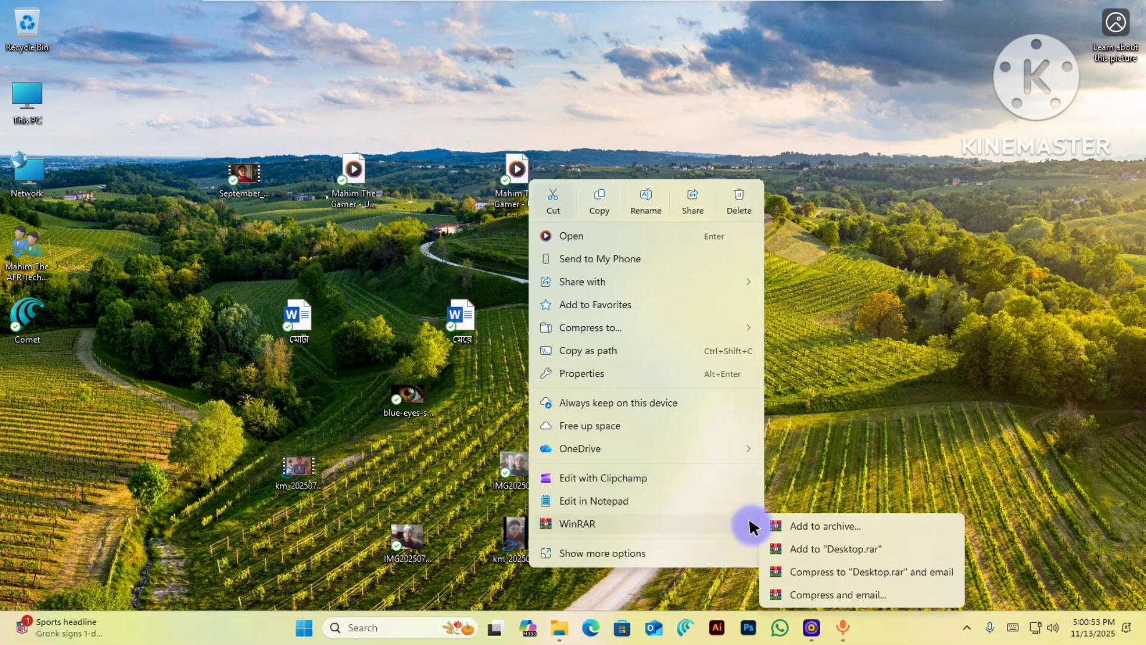
- Add the twelve files to Desktop.rar with a 32 MB dictionary, protected by the archive password
click(831, 525)
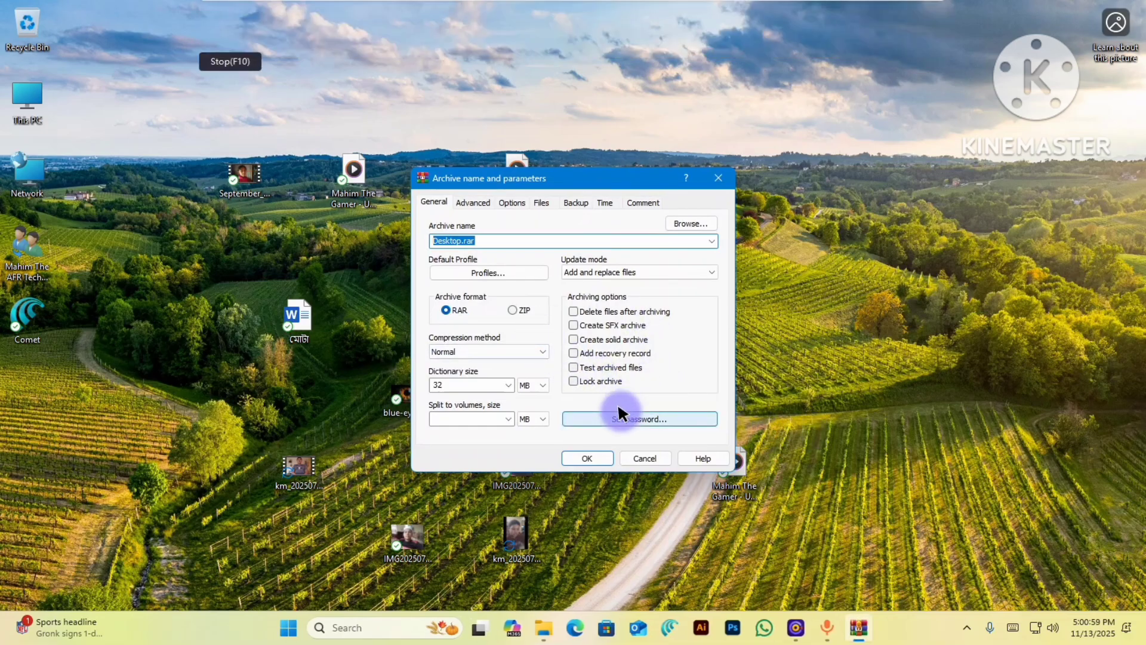
click(507, 385)
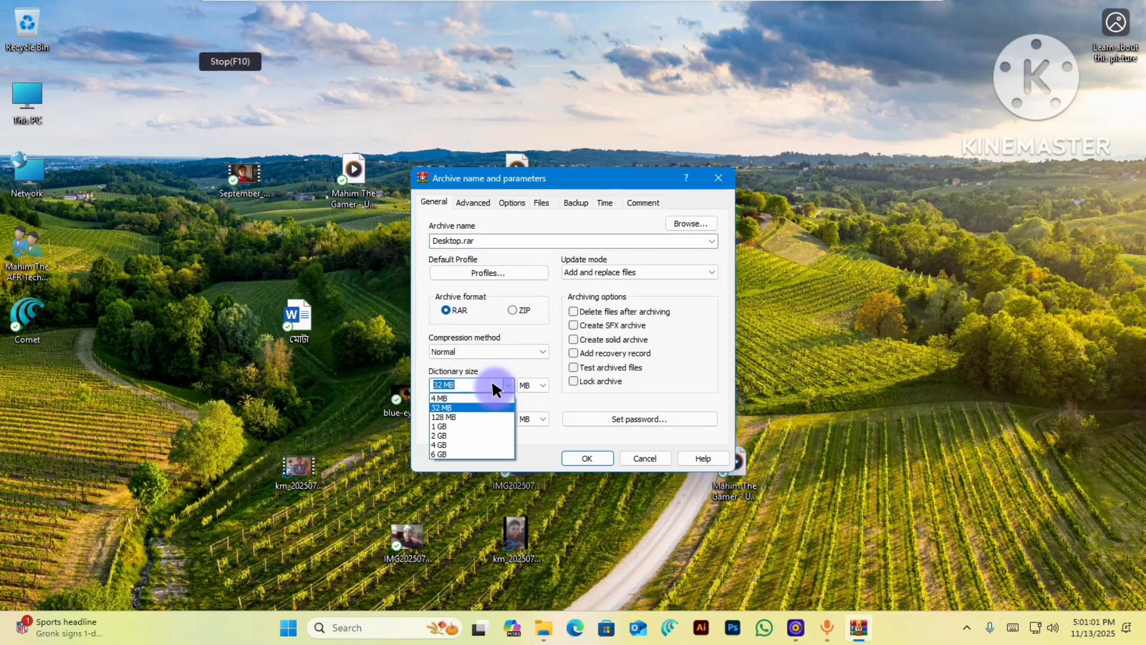
click(458, 407)
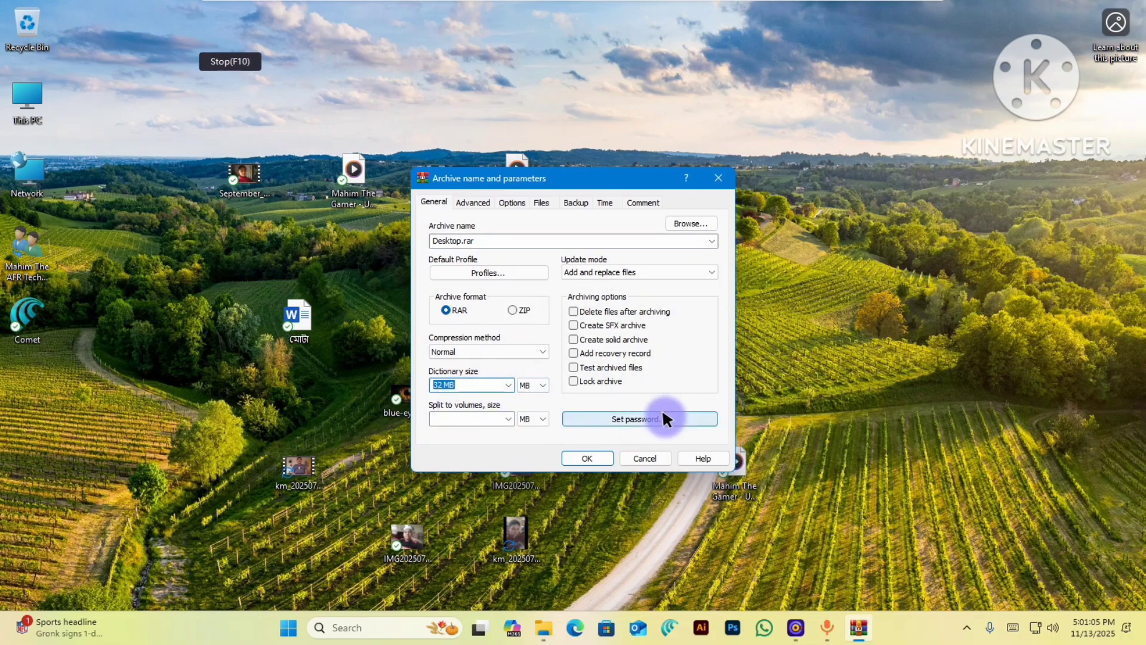
click(661, 418)
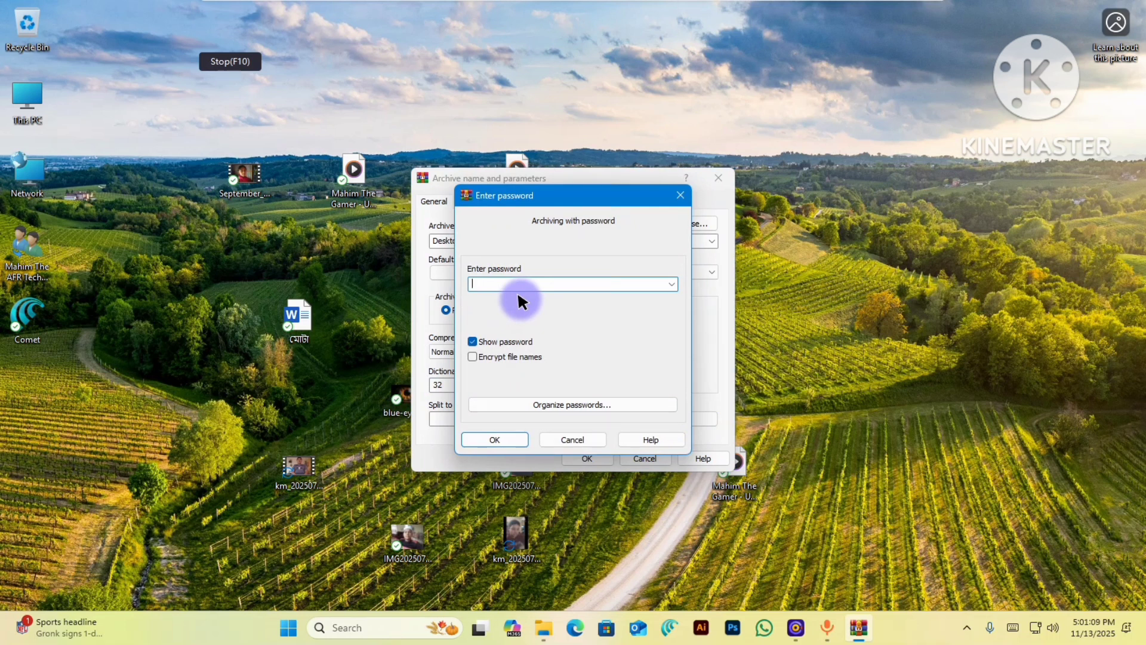
click(511, 439)
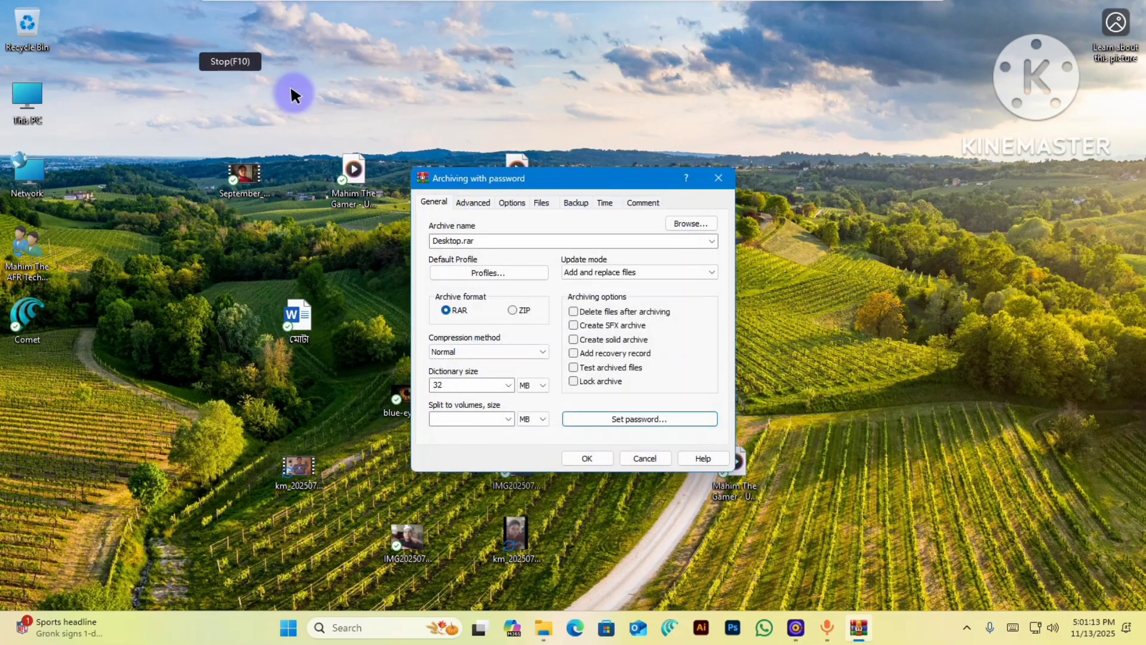
click(586, 458)
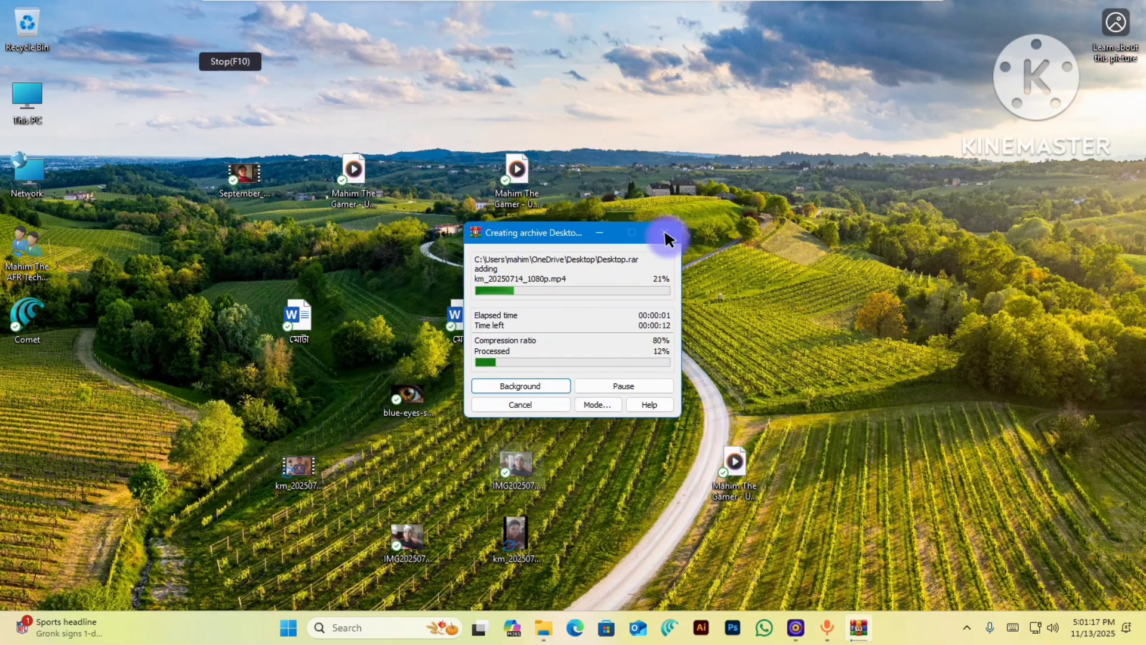
- Wait for Desktop.rar compression to finish, keeping the progress window out of the way
drag(566, 234, 844, 178)
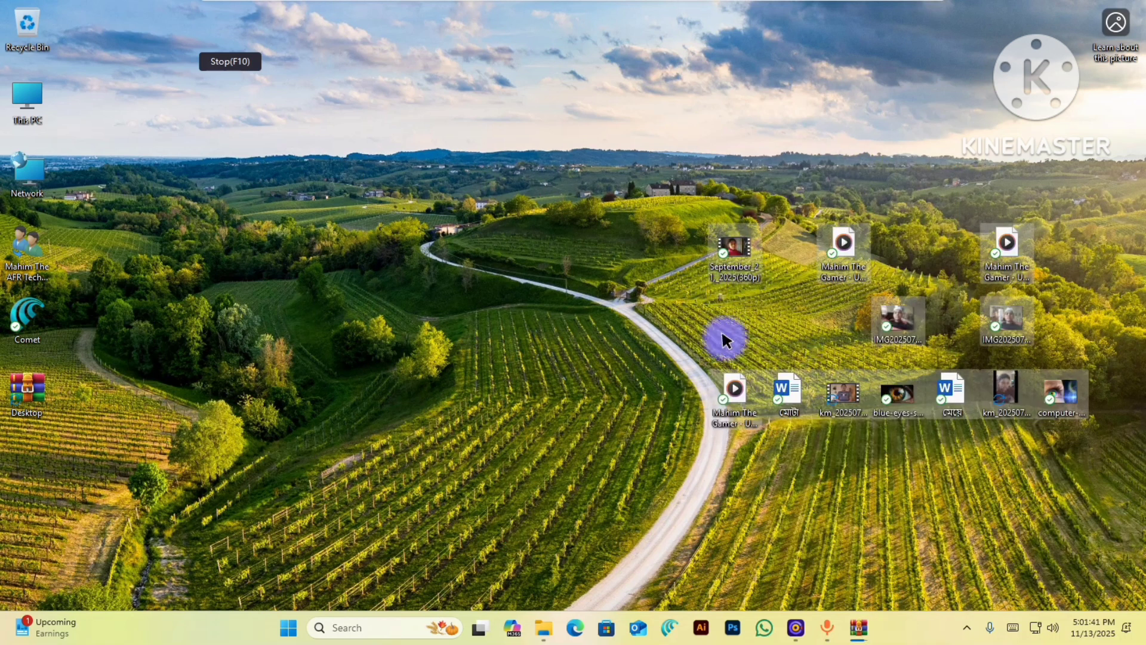
click(859, 628)
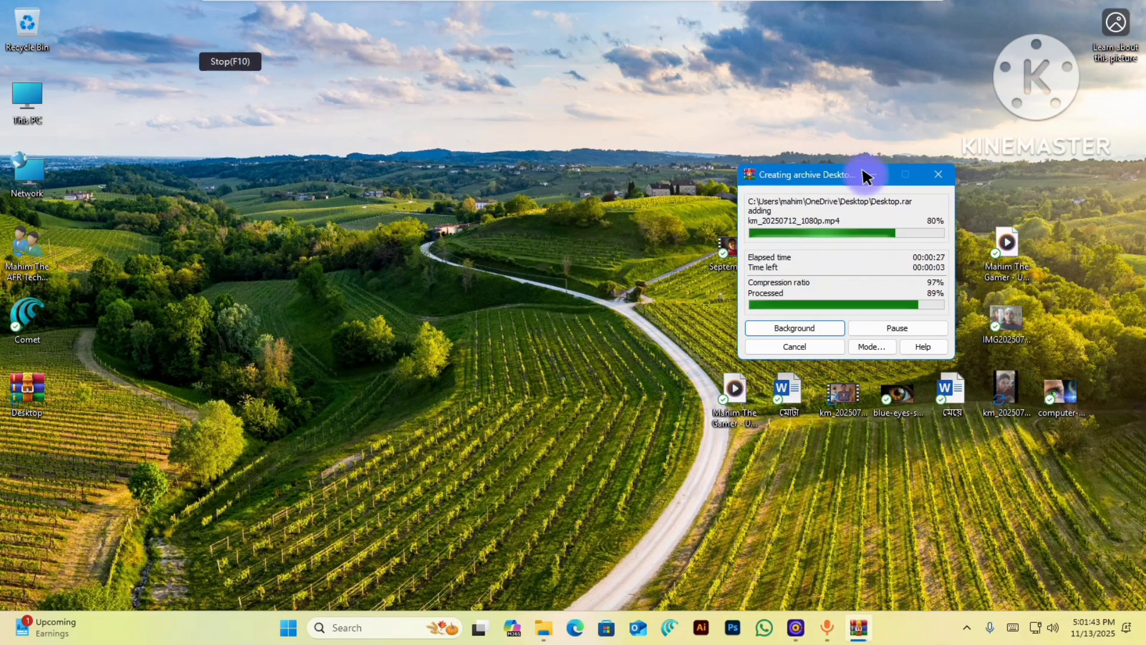
drag(808, 173, 497, 154)
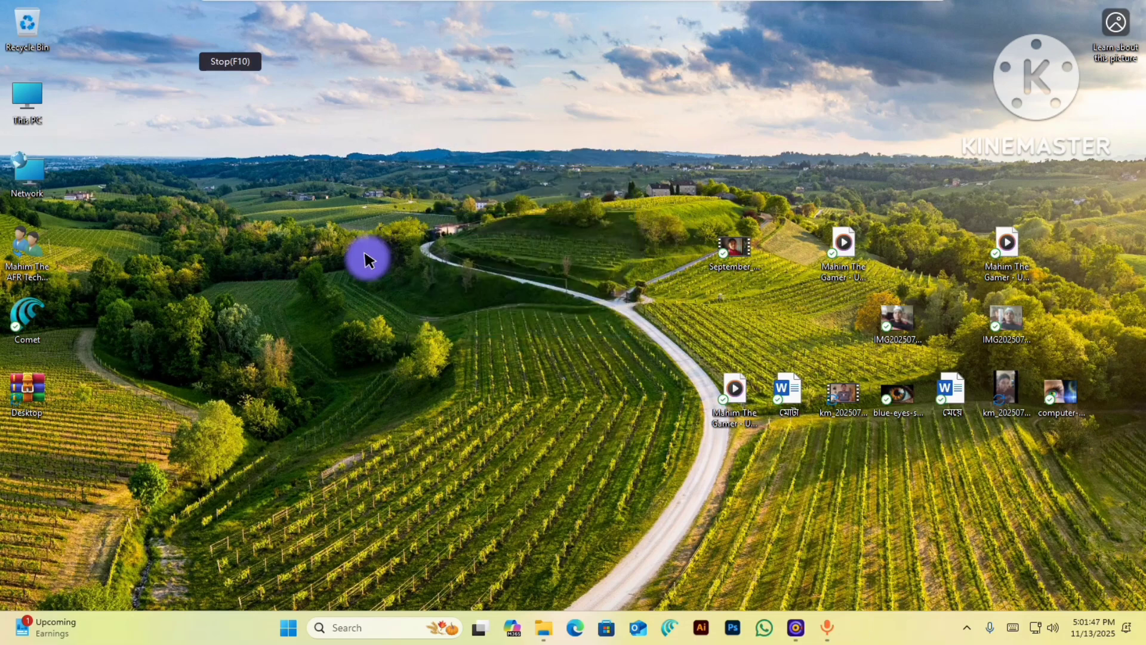
- Move Desktop.rar to the desktop centre and rename it to 'Fodar'
drag(17, 400, 472, 332)
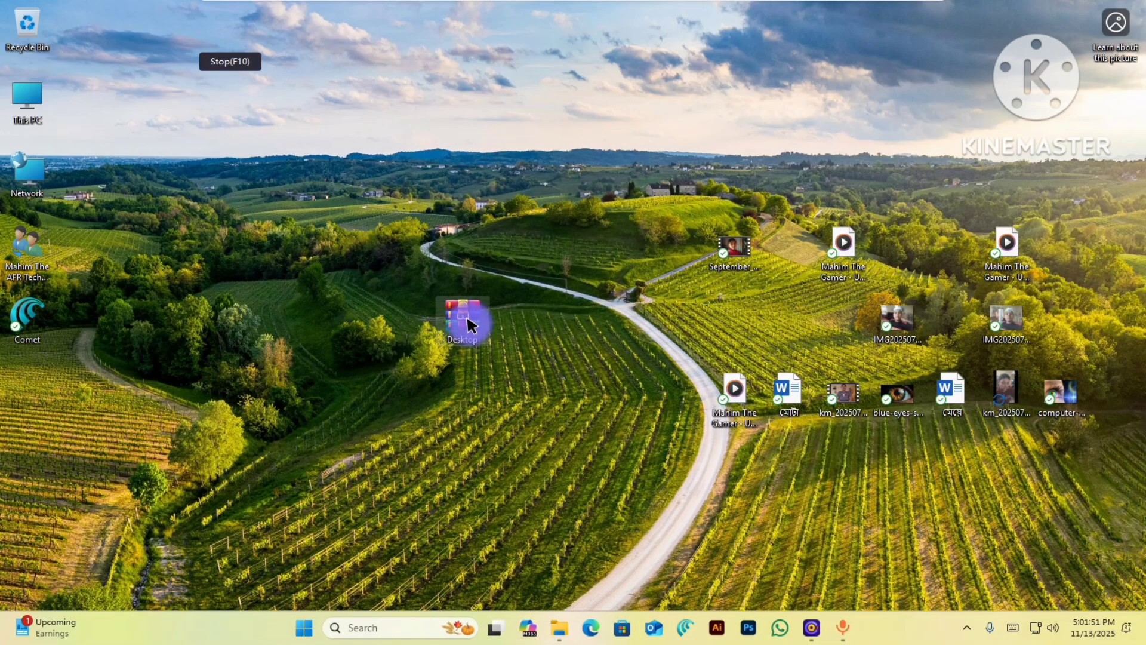
right_click(467, 322)
click(573, 173)
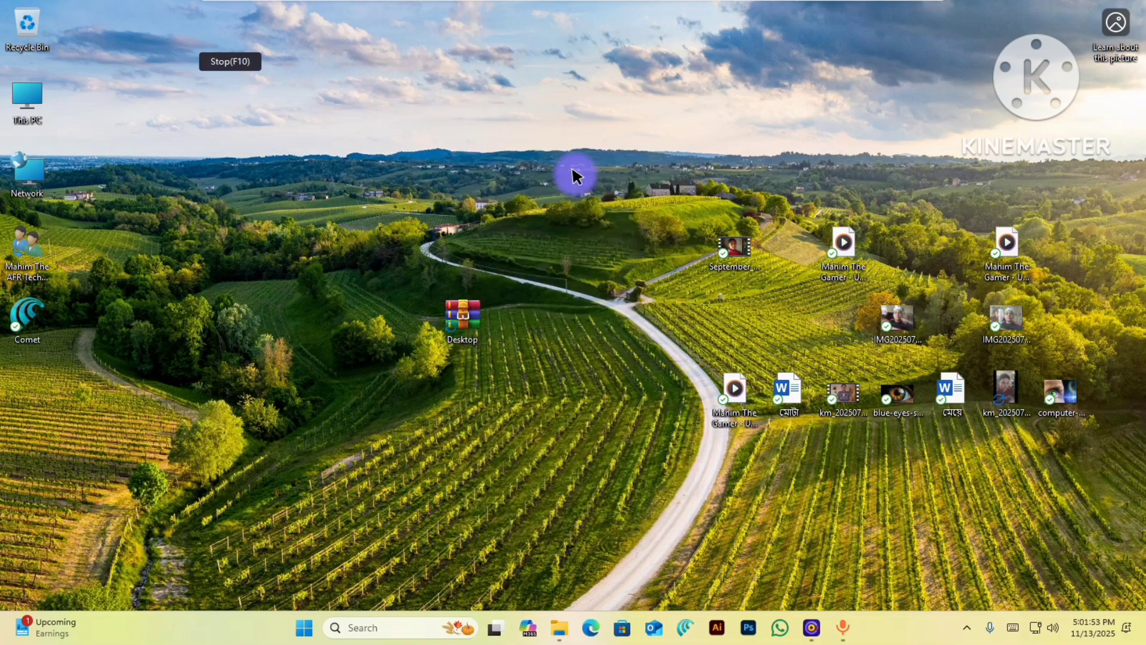
key(BackSpace)
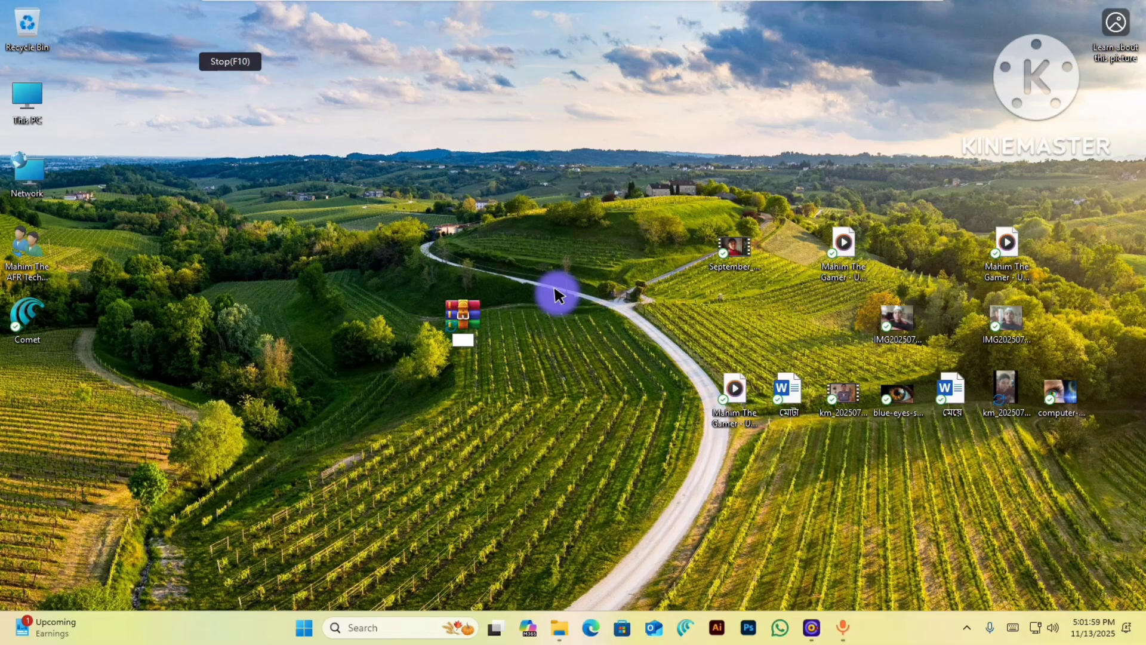
text(Fodle)
key(BackSpace)
key(BackSpace)
text(ar)
click(553, 284)
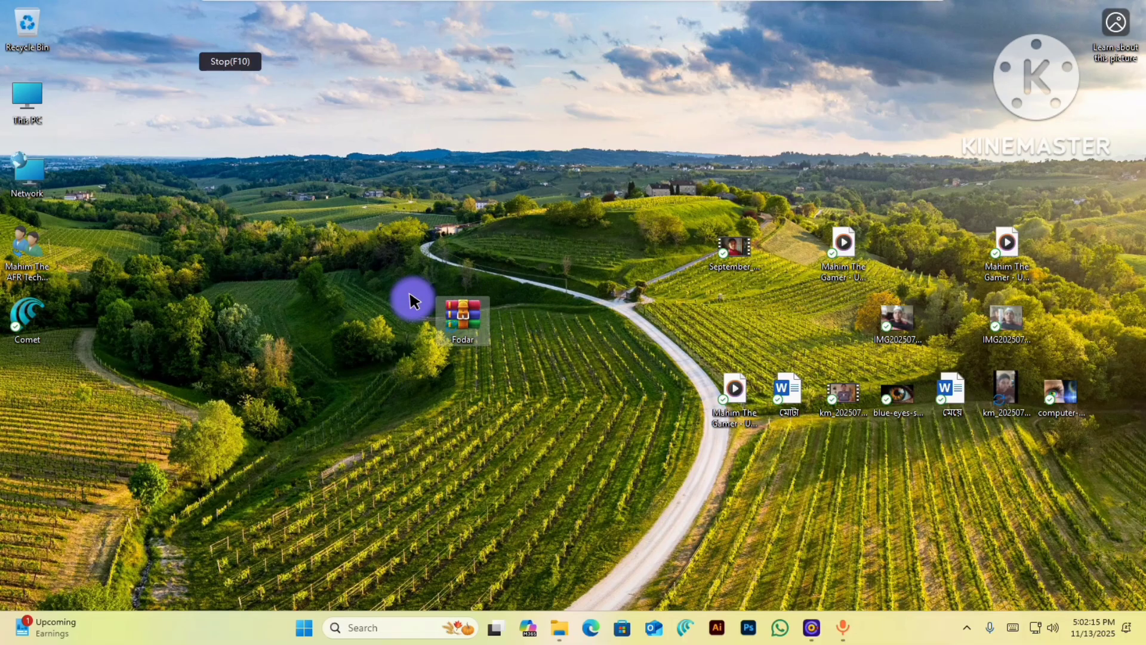
- Check the Fodar archive's contents, close it, and nudge its icon toward the top-left
double_click(449, 308)
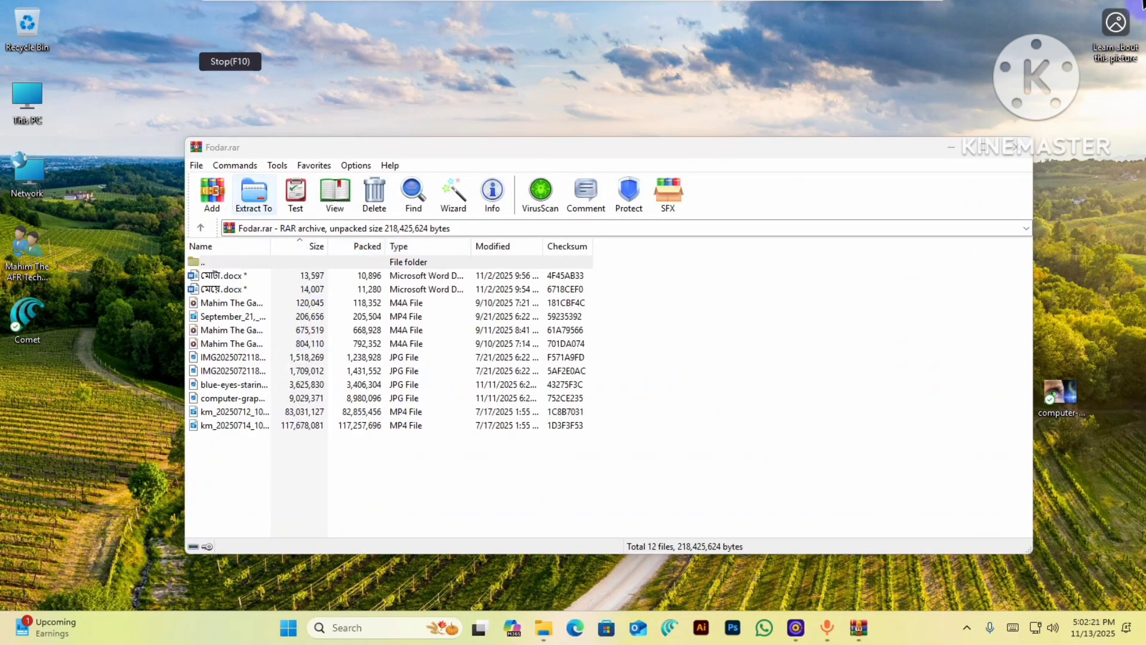
click(1018, 146)
drag(280, 197, 295, 179)
- Delete the twelve original desktop files and move Fodar toward the desktop's middle
drag(683, 184, 1094, 451)
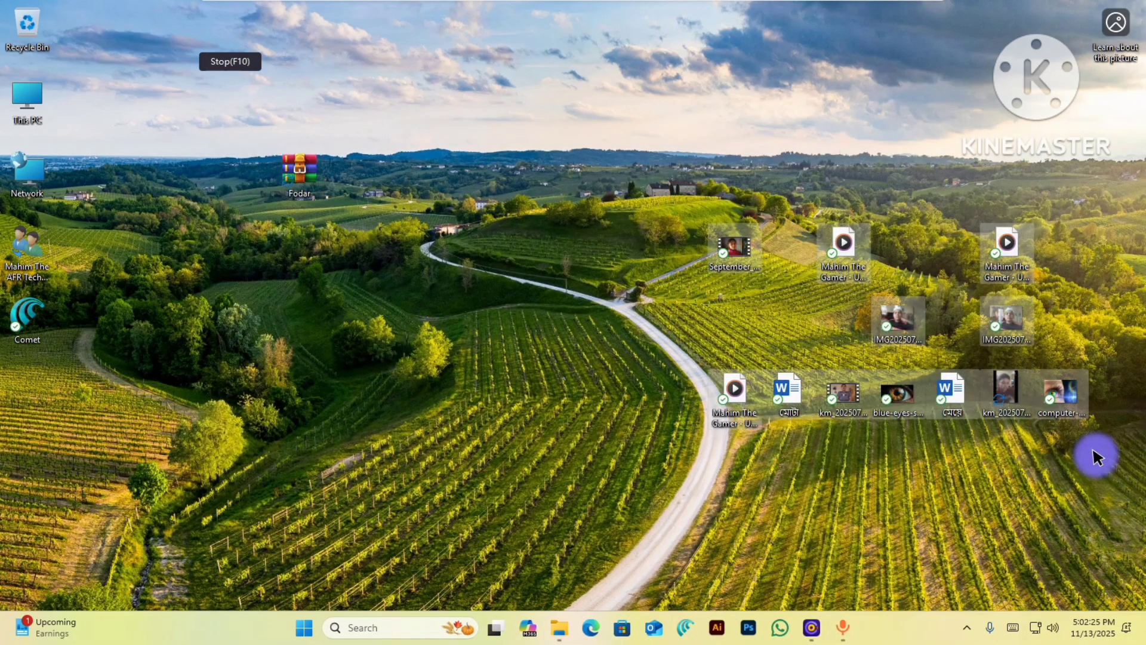
key(Delete)
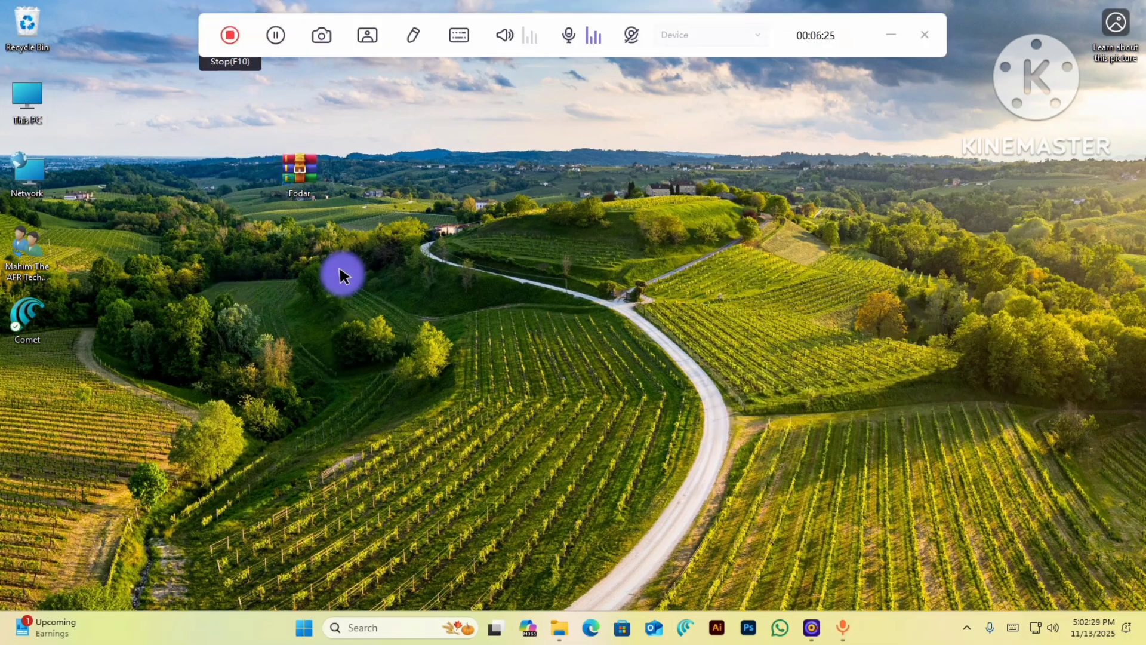
drag(310, 210, 370, 365)
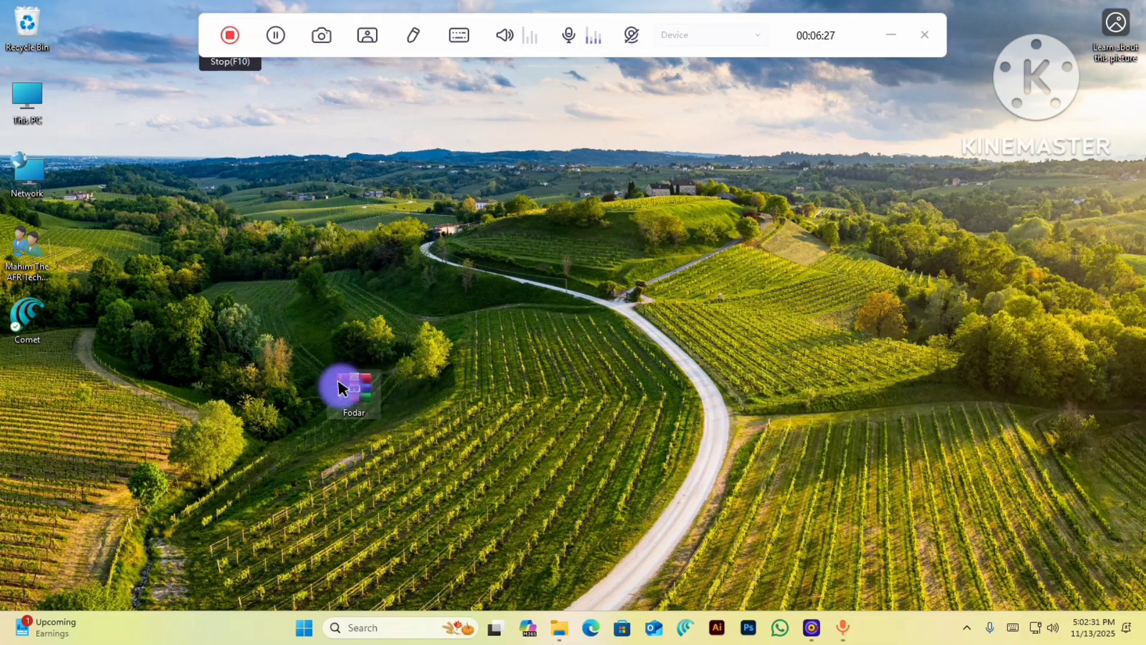
right_click(339, 383)
click(890, 35)
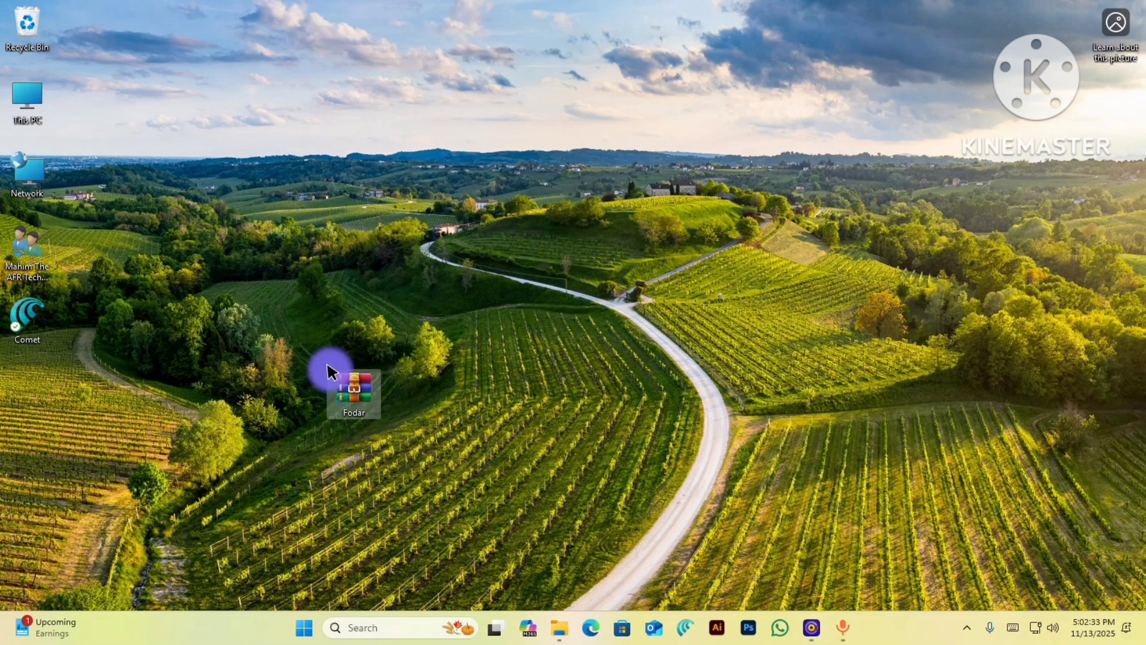
- Open Fodar.rar in WinRAR to view its contents
right_click(351, 388)
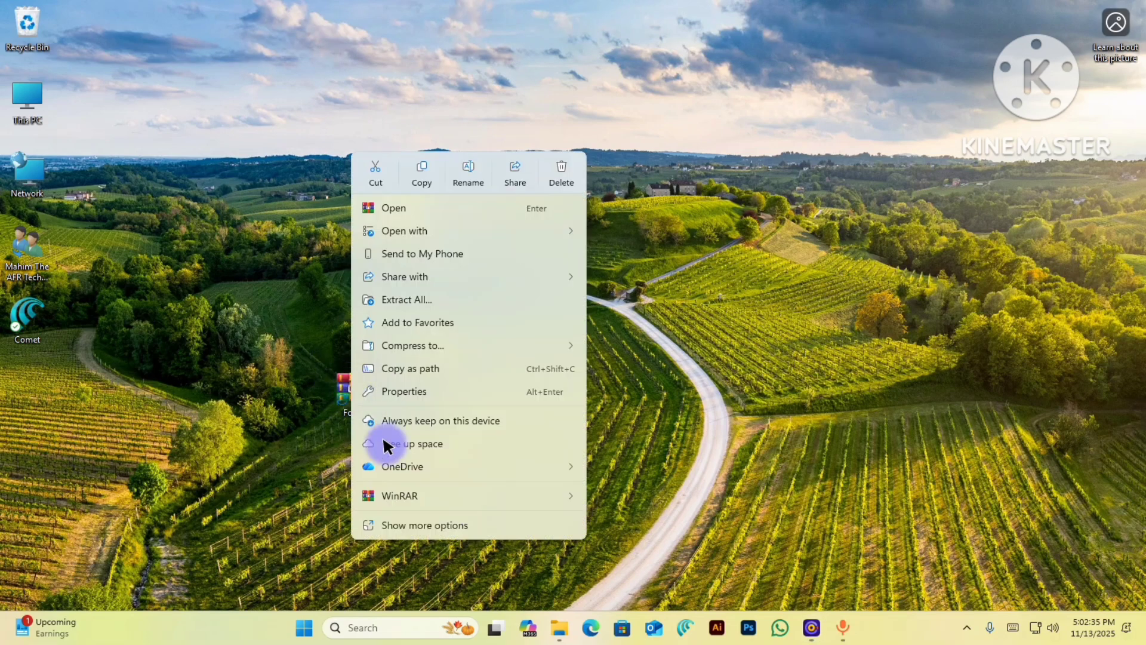
mouse_move(445, 485)
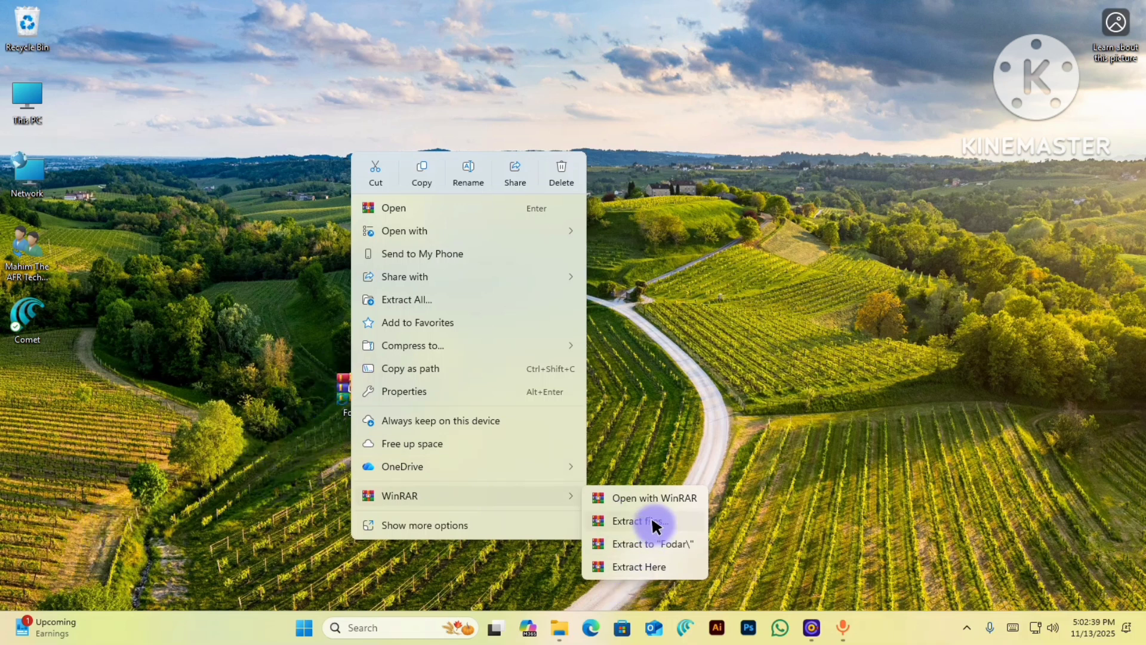
click(164, 450)
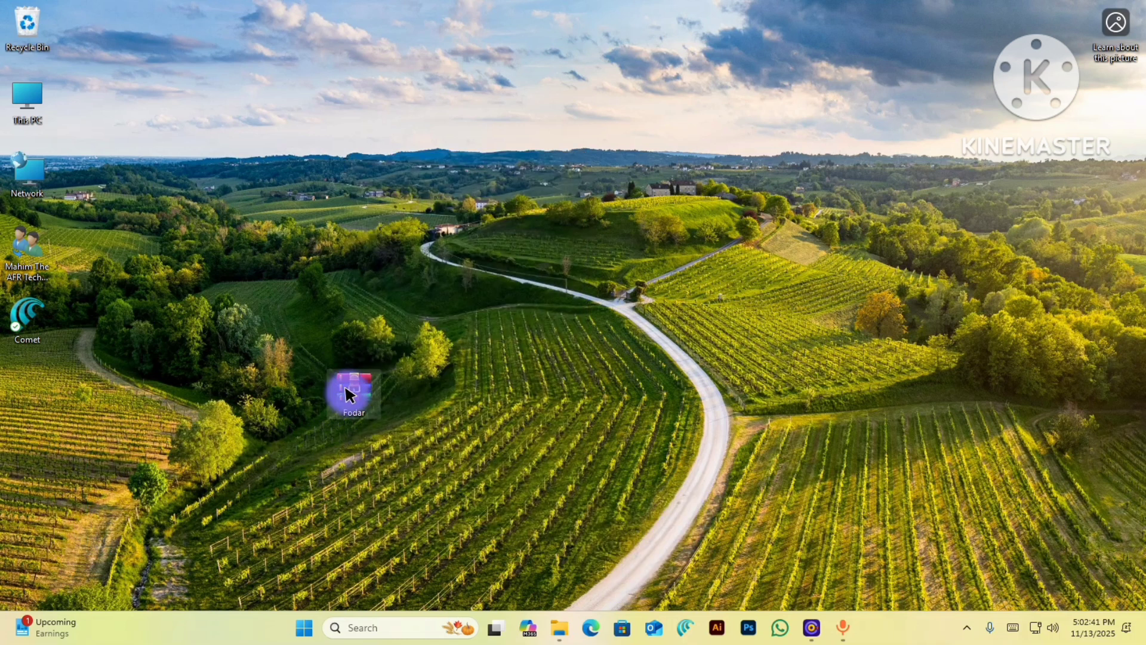
double_click(345, 388)
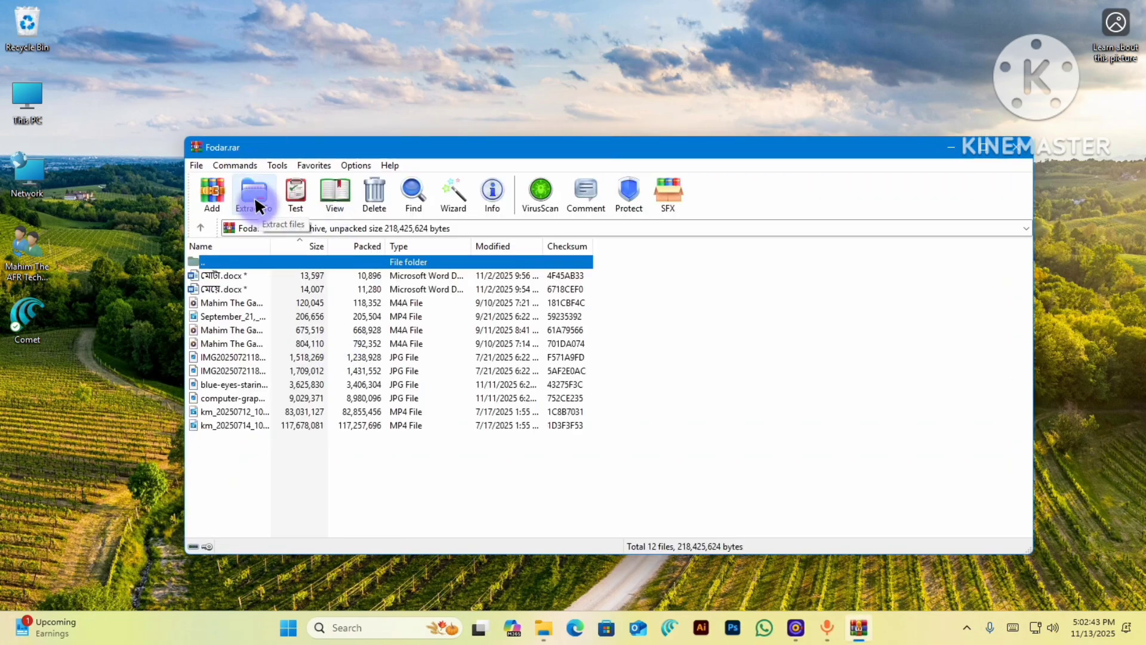
- Extract Fodar.rar's files to the Desktop folder, entering the archive password
click(255, 197)
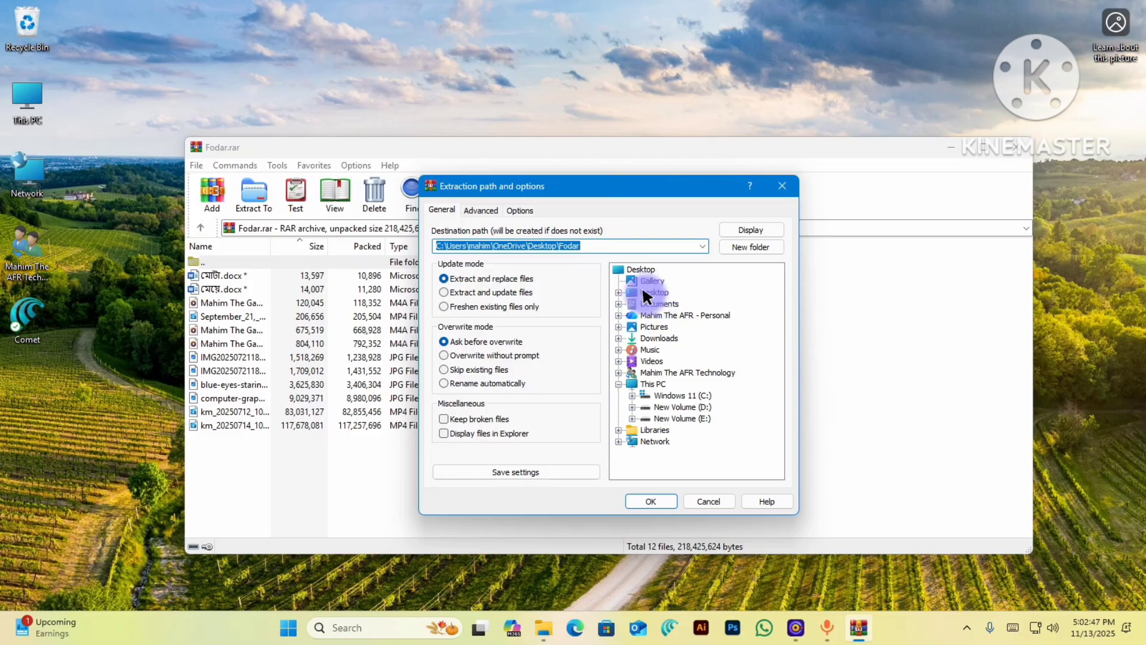
click(654, 291)
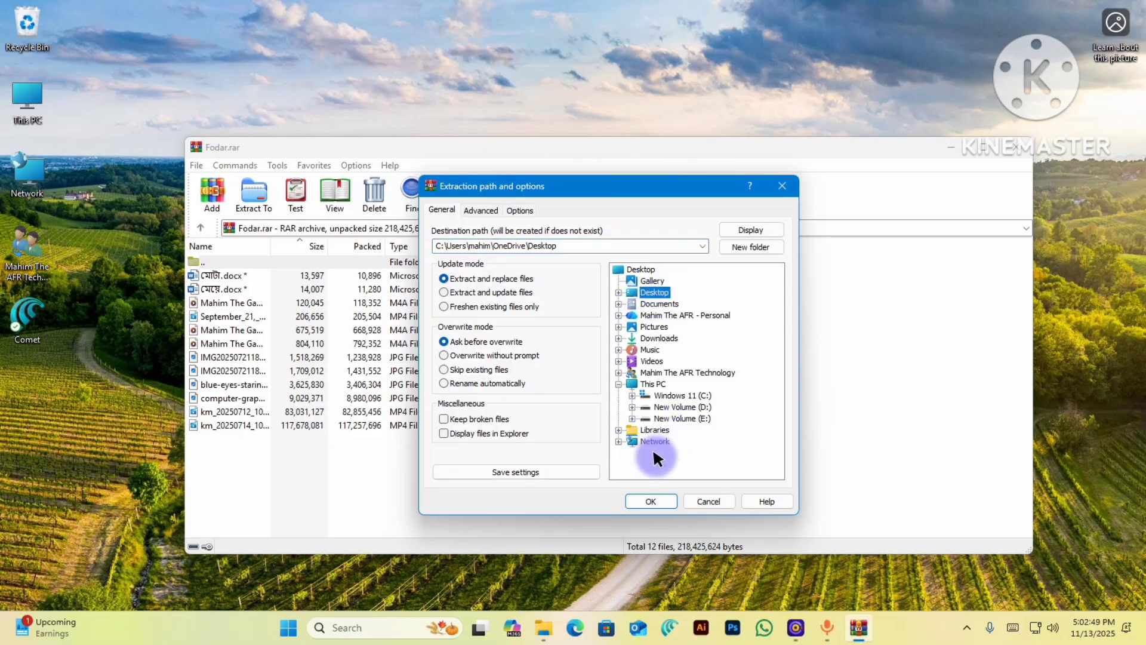
click(653, 500)
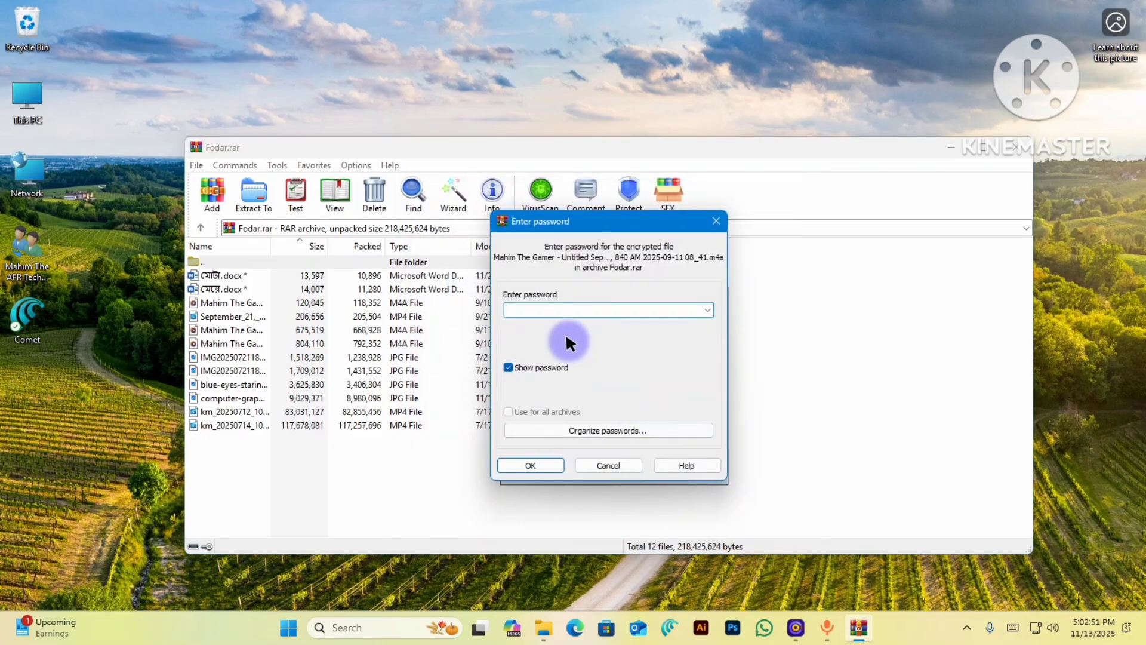
key(Return)
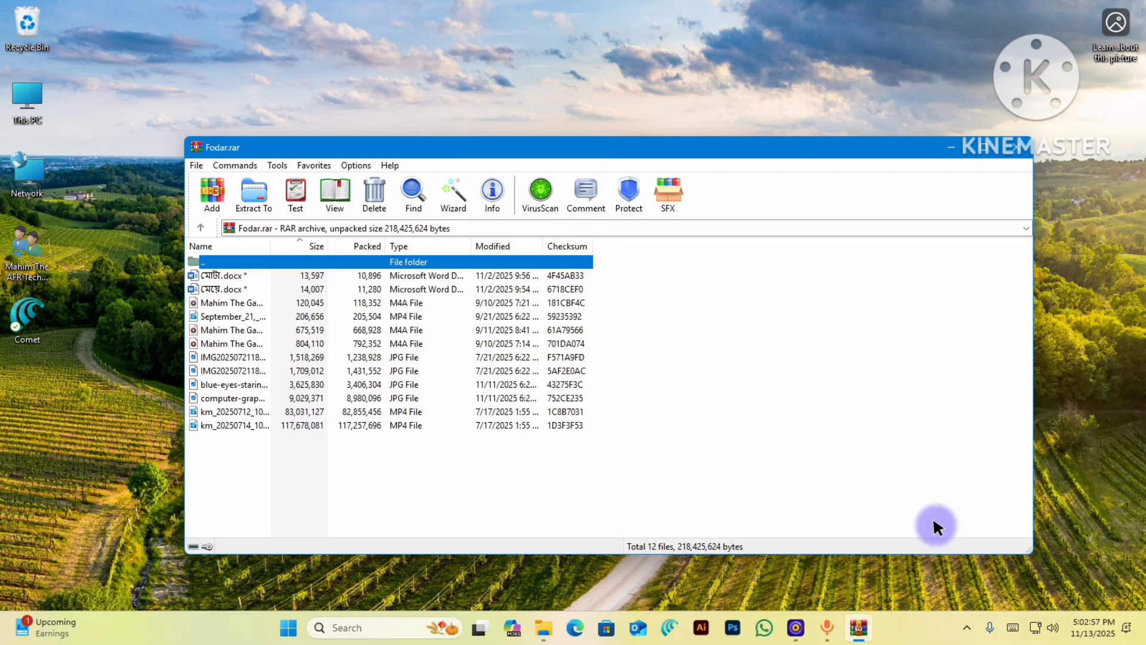
- Close the Fodar.rar window and select extracted files in the desktop's left column
click(949, 144)
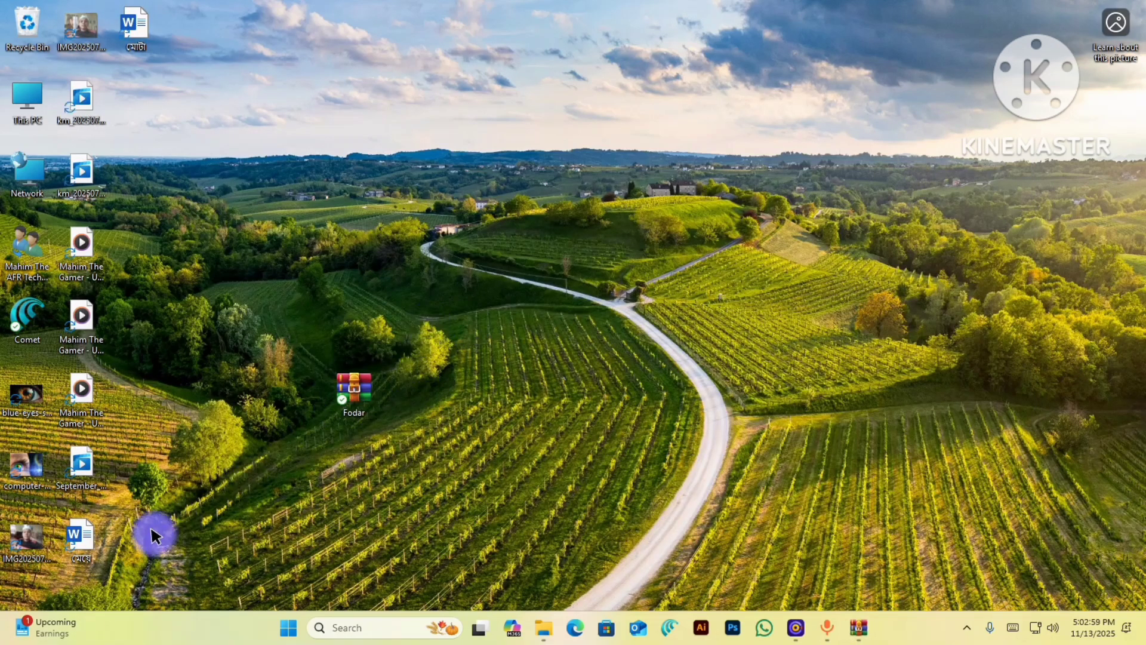
drag(146, 25, 149, 531)
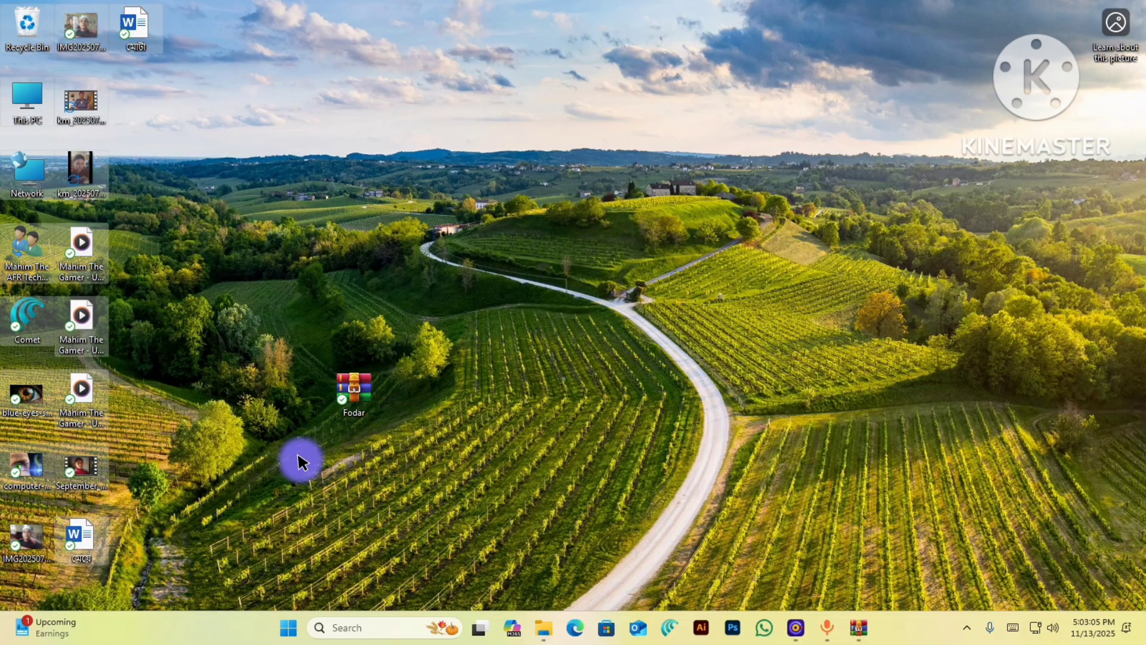
drag(127, 569, 72, 418)
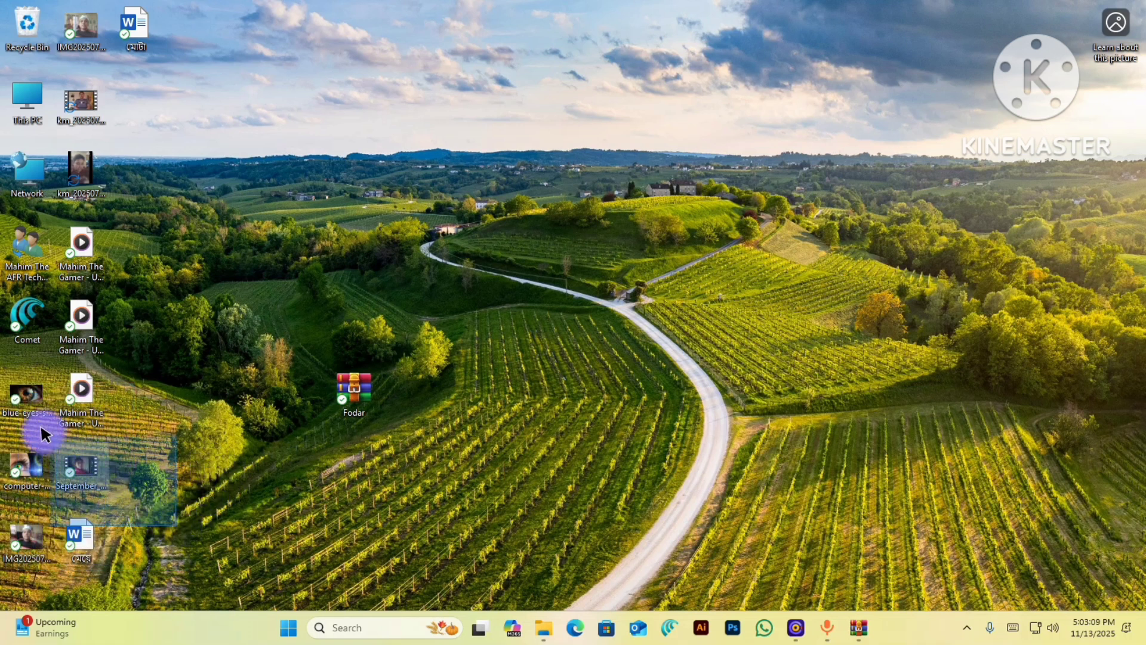
drag(169, 584, 779, 251)
- Spread the extracted videos, images, Word documents and audio recordings across the desktop
drag(56, 468, 837, 402)
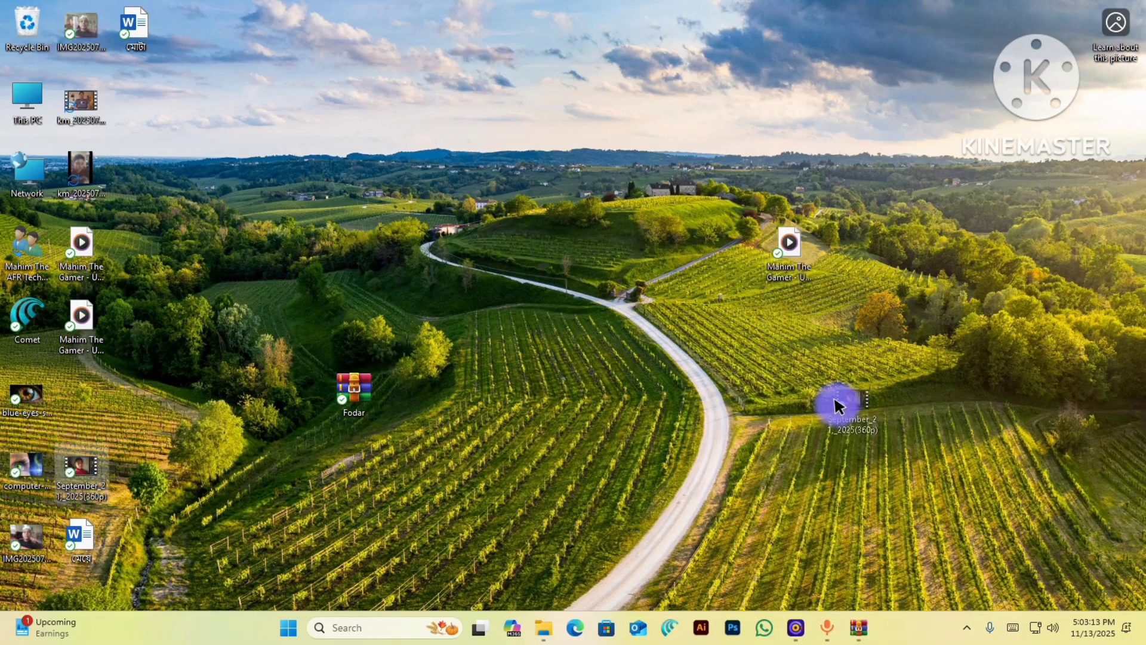
drag(20, 388, 679, 175)
drag(13, 473, 608, 345)
drag(22, 511, 686, 247)
drag(77, 549, 441, 190)
drag(79, 302, 405, 173)
drag(81, 241, 293, 96)
drag(80, 171, 461, 98)
drag(81, 103, 244, 30)
drag(128, 35, 238, 104)
drag(95, 20, 256, 188)
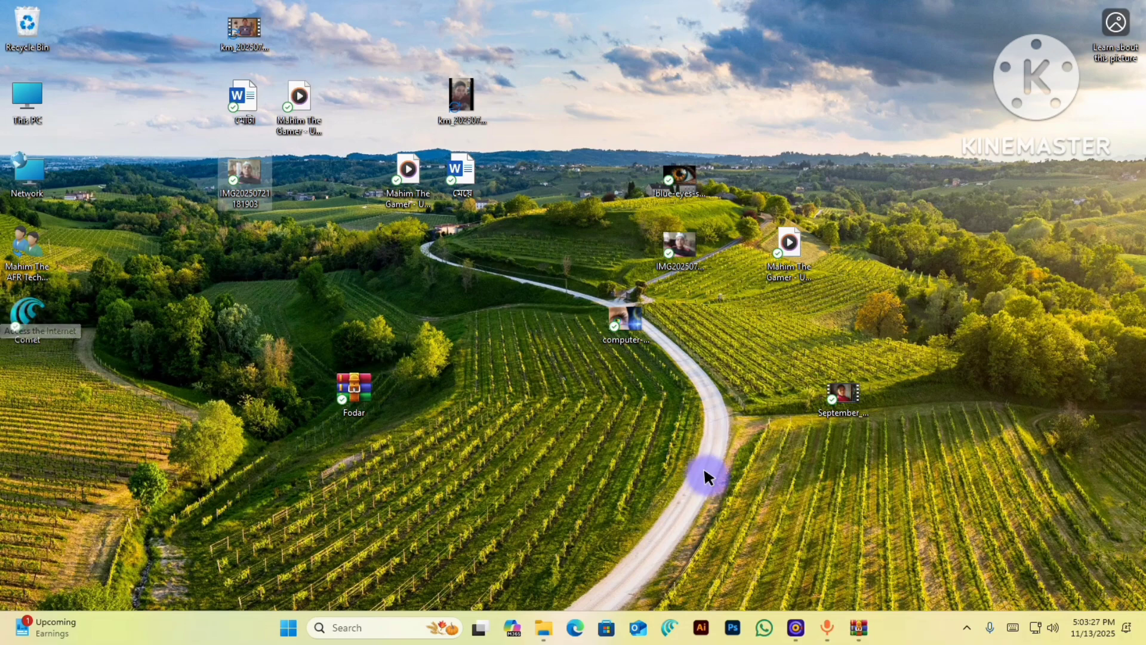
- Create a new desktop folder named UNLOCK
right_click(690, 402)
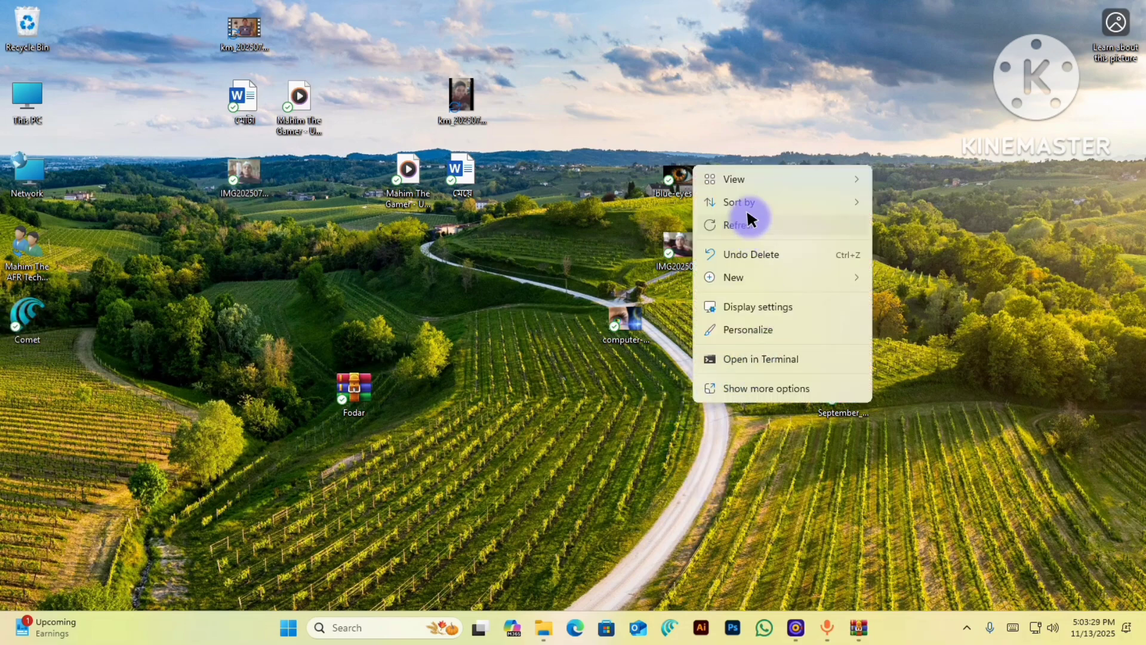
mouse_move(761, 178)
mouse_move(793, 276)
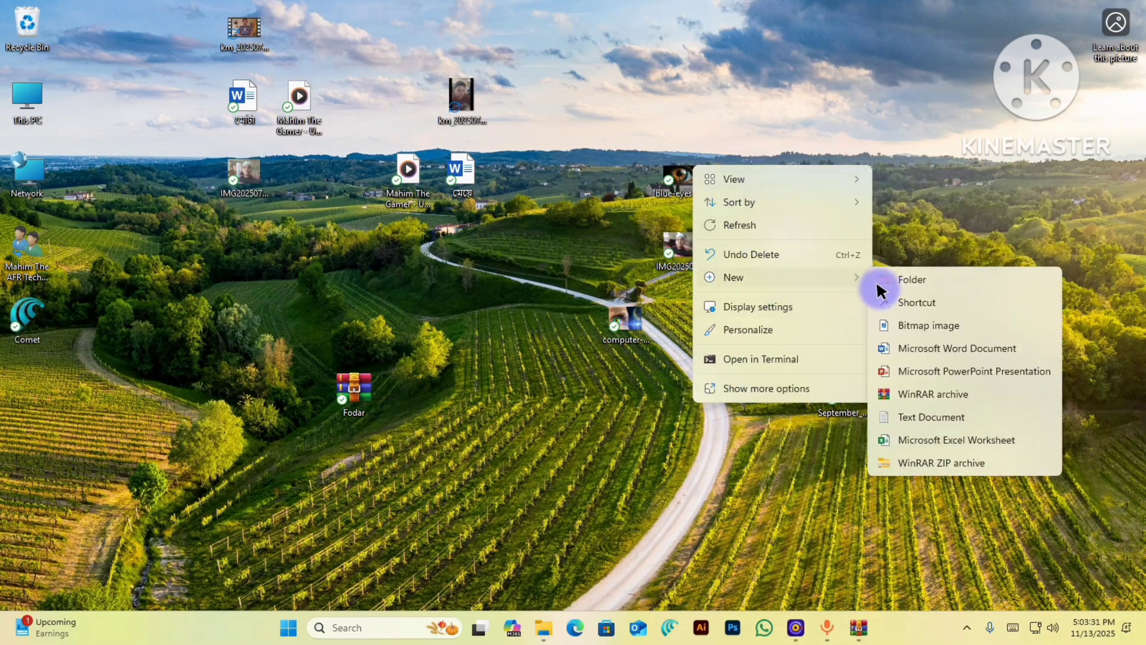
click(895, 274)
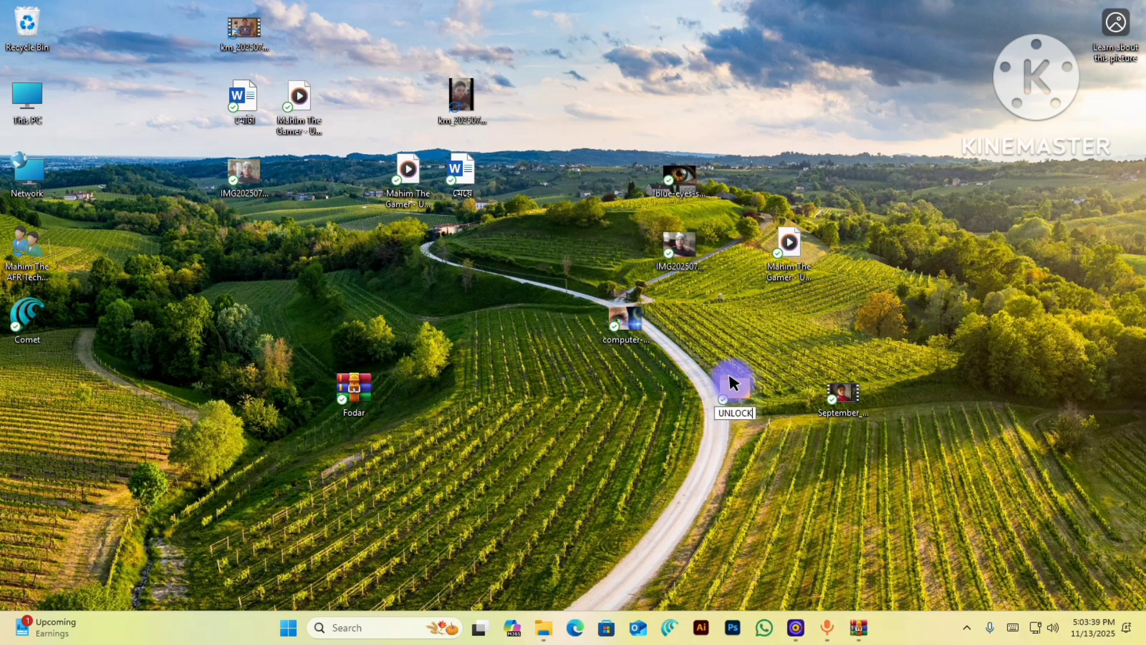
- Move Fodar to the lower-left corner and select the scattered extracted files
drag(351, 393, 24, 539)
drag(192, 2, 516, 469)
drag(316, 382, 313, 48)
drag(184, 7, 908, 425)
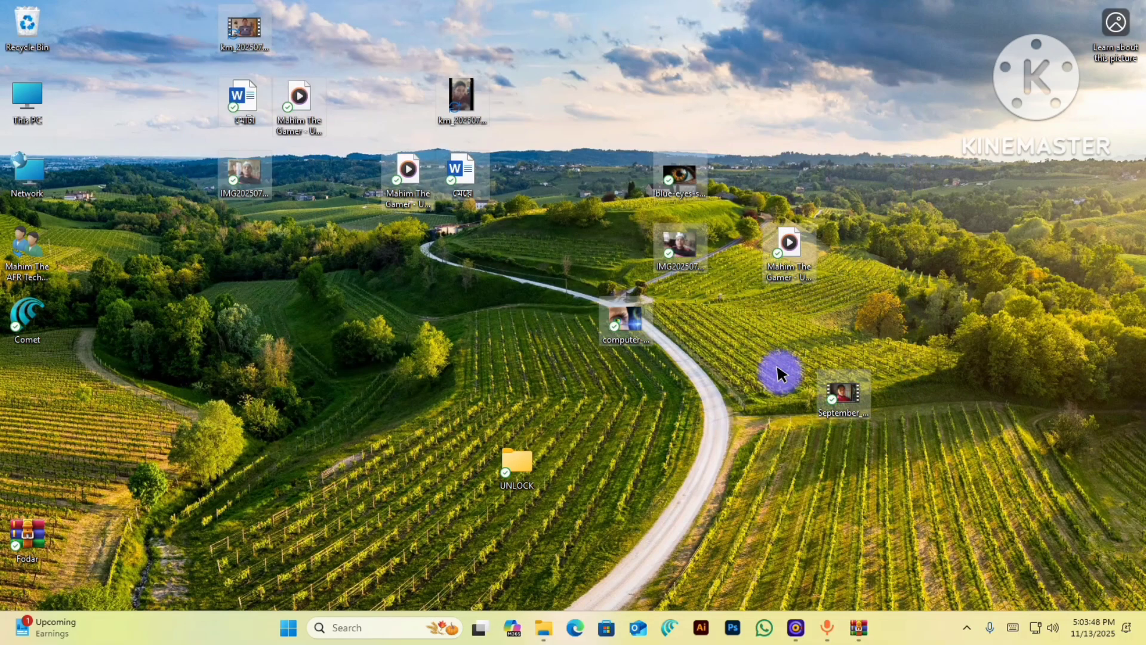
- Select all twelve extracted files and cut them
click(621, 316)
right_click(621, 316)
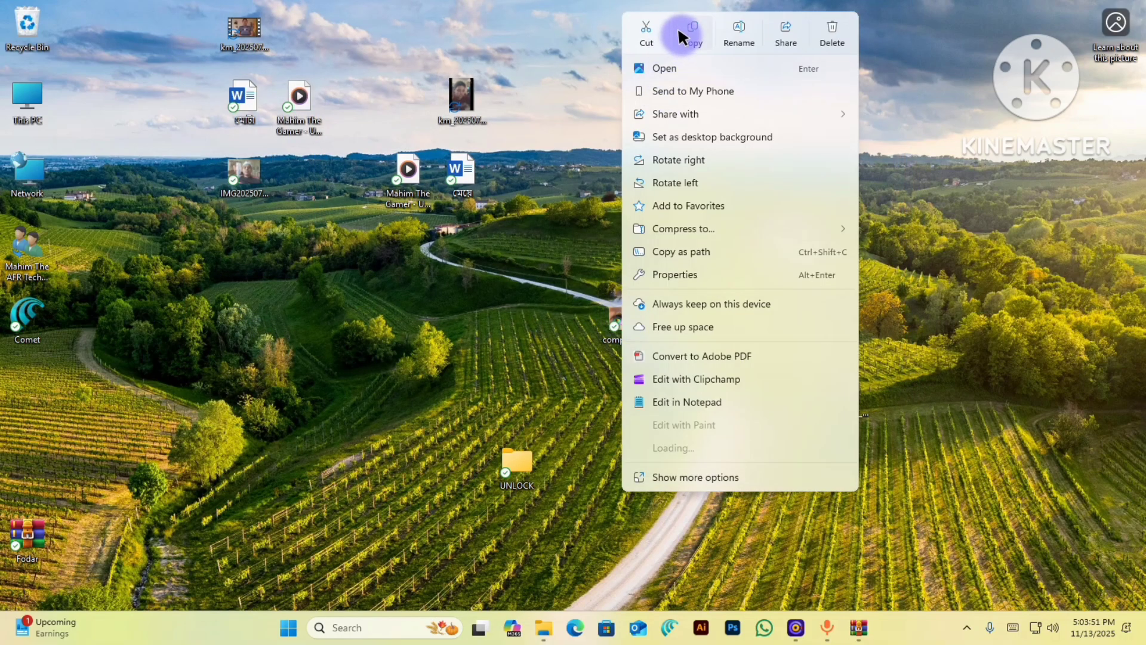
mouse_move(723, 469)
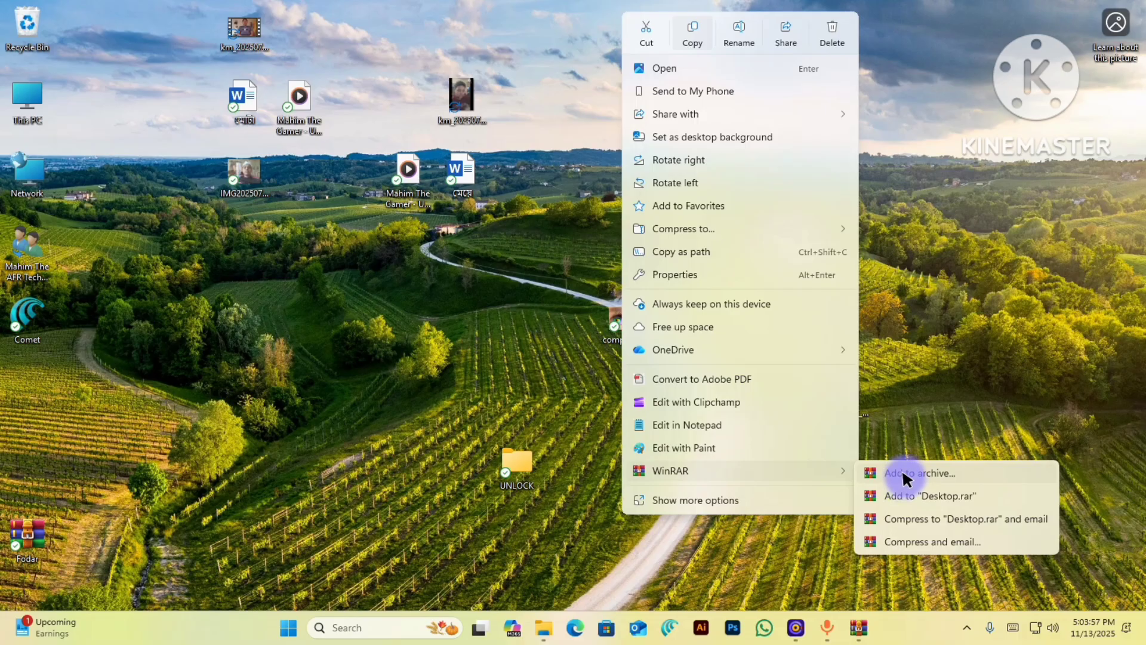
click(366, 308)
drag(195, 15, 877, 449)
click(672, 184)
right_click(673, 183)
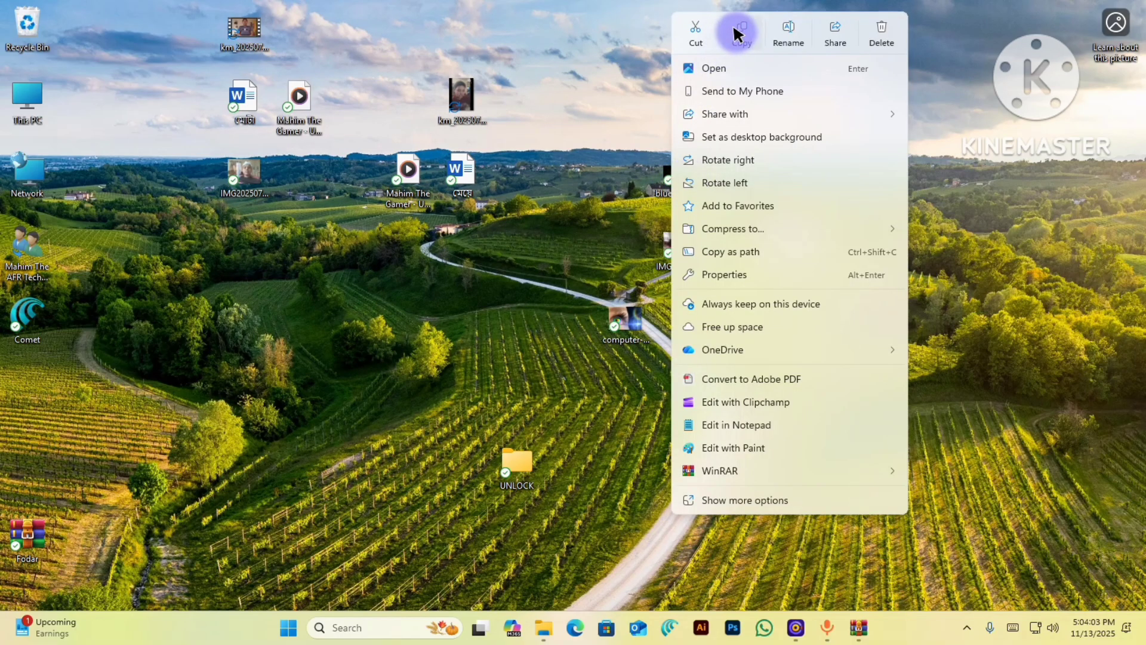
click(739, 32)
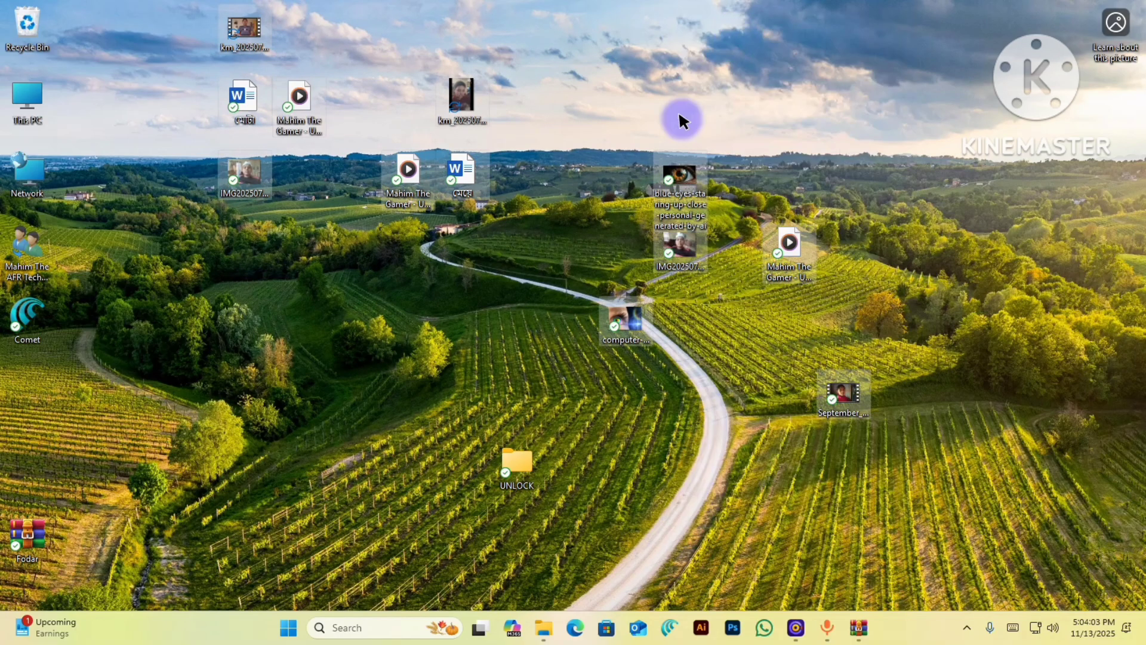
right_click(471, 176)
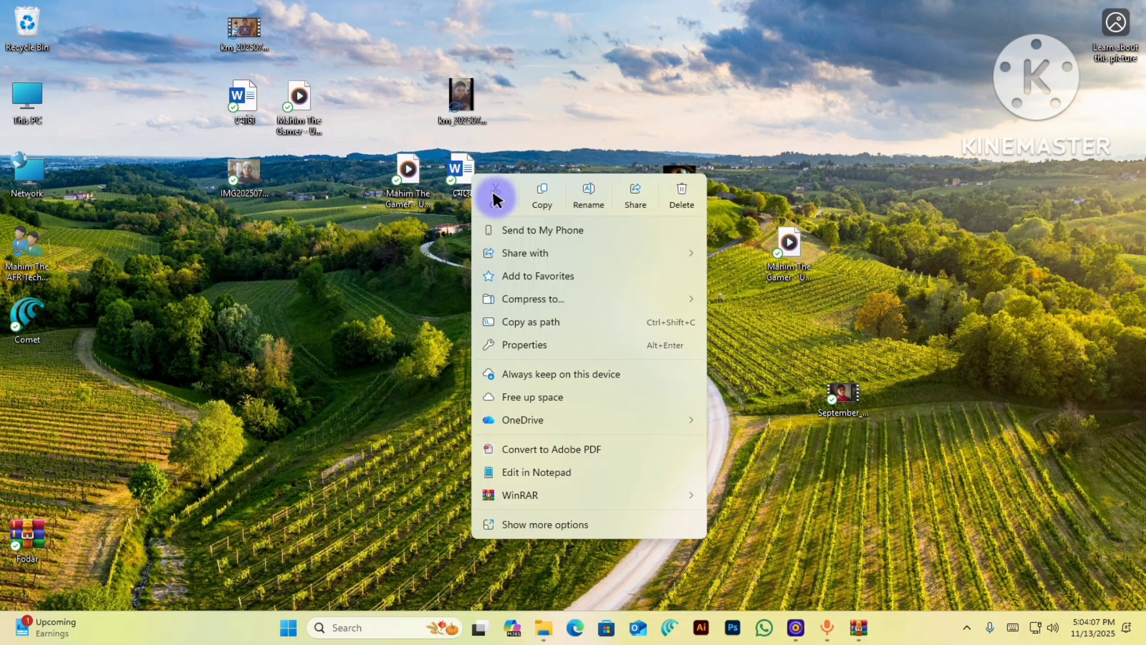
click(494, 199)
- Paste the twelve files into the UNLOCK folder and close its window
double_click(517, 466)
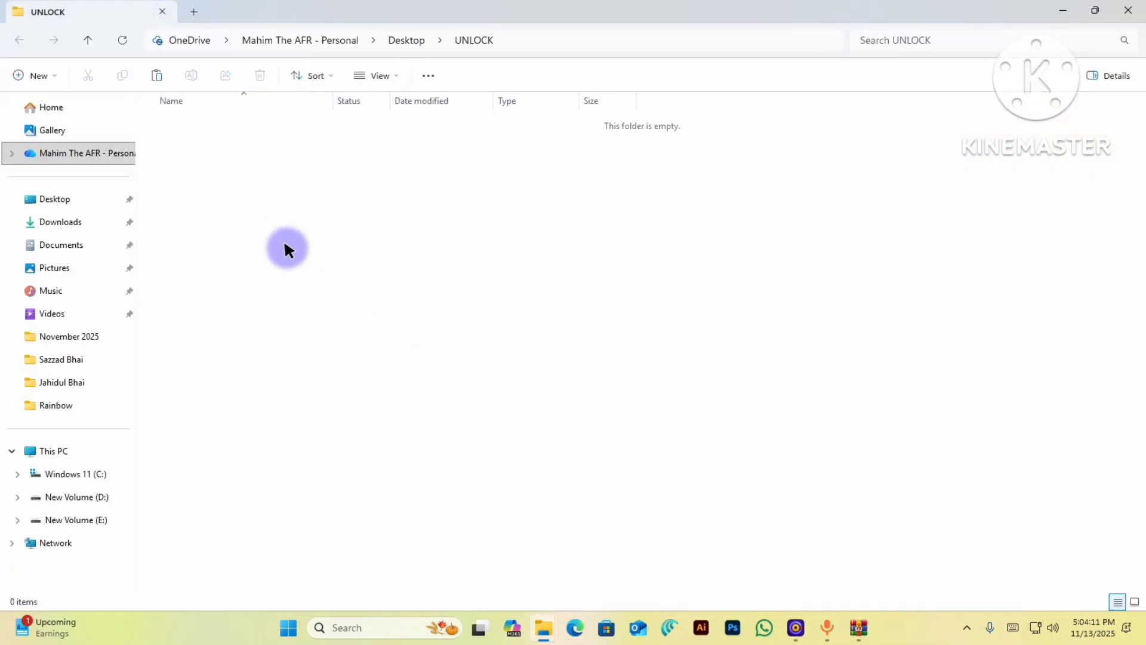
right_click(309, 269)
click(313, 260)
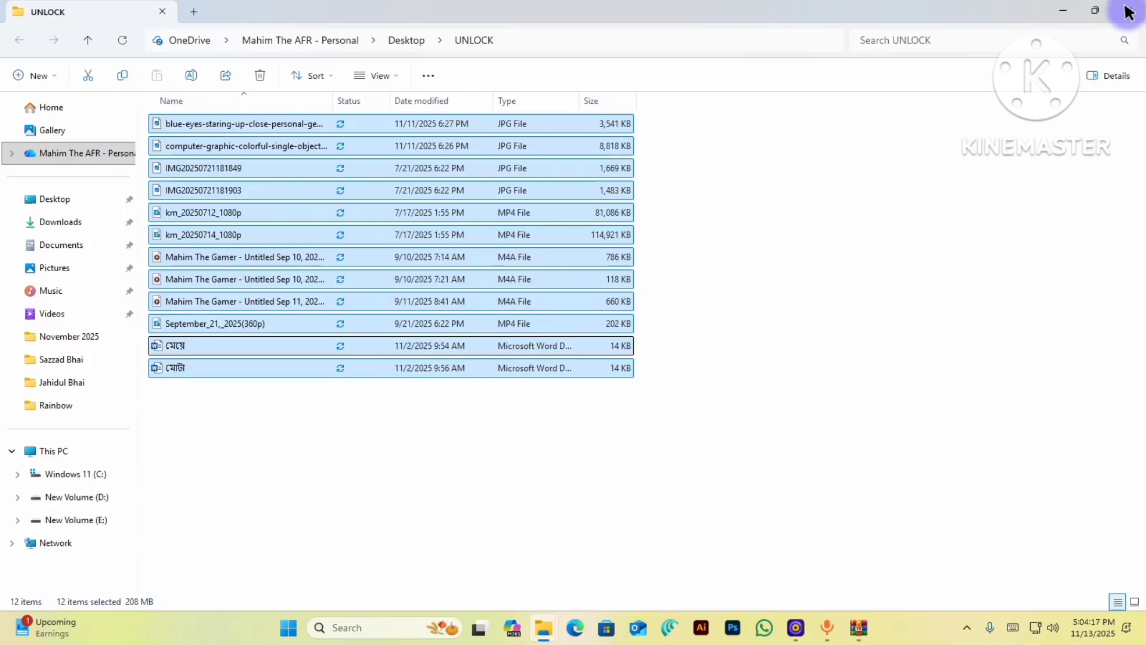
click(1128, 12)
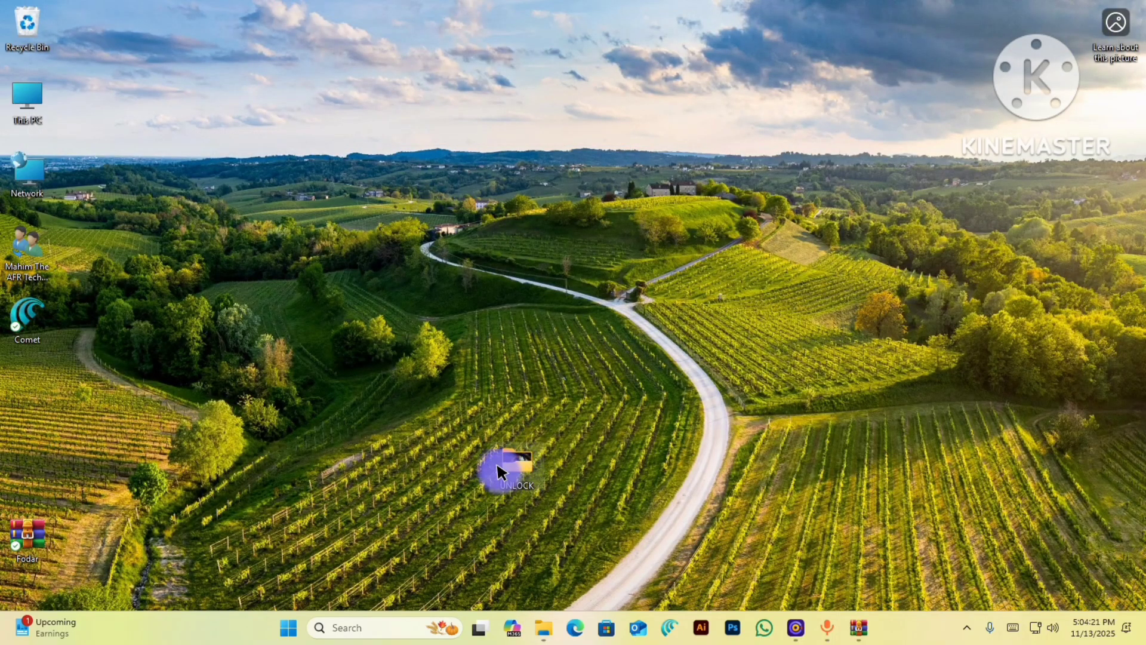
- Add the UNLOCK folder to UNLOCK.rar, protected by the archive password
right_click(514, 469)
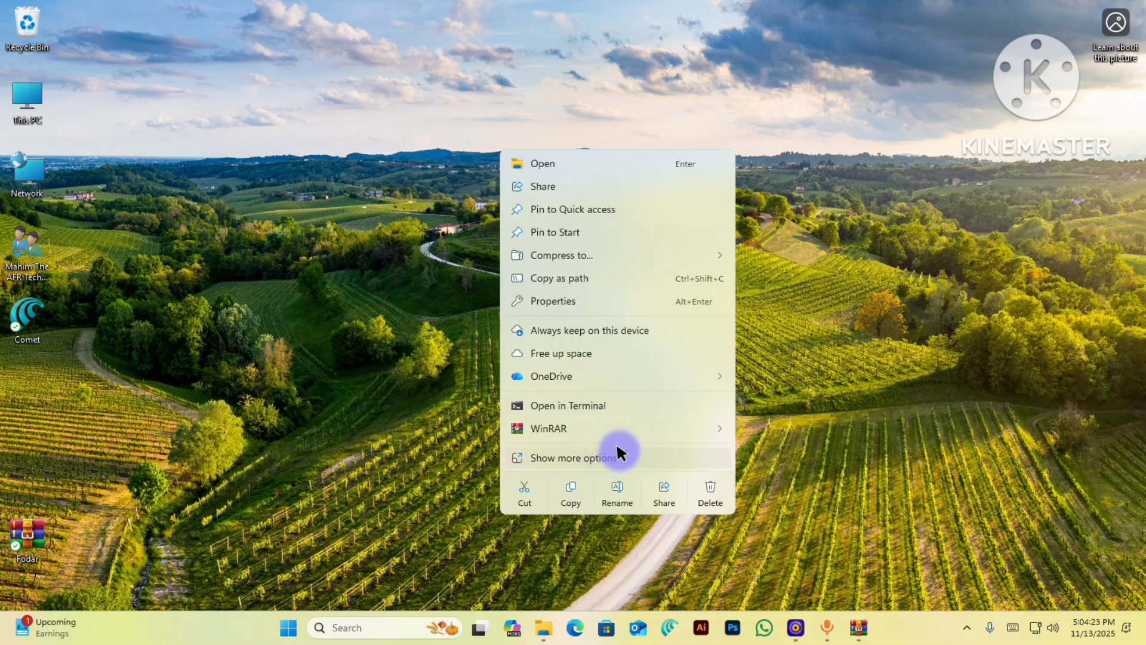
mouse_move(643, 431)
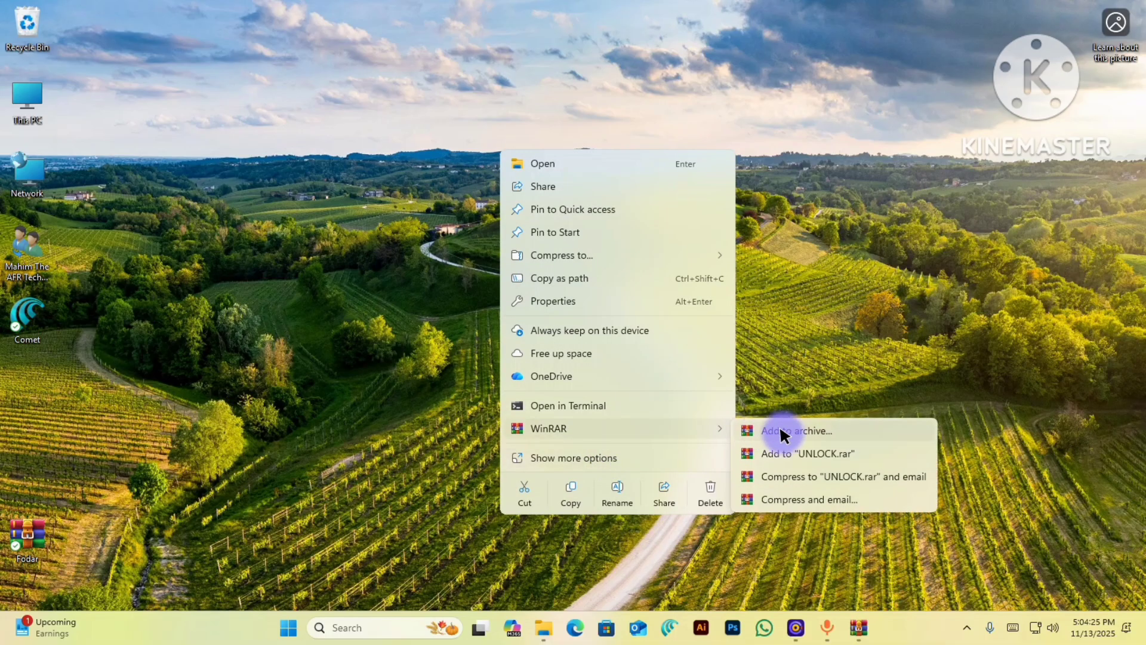
click(822, 429)
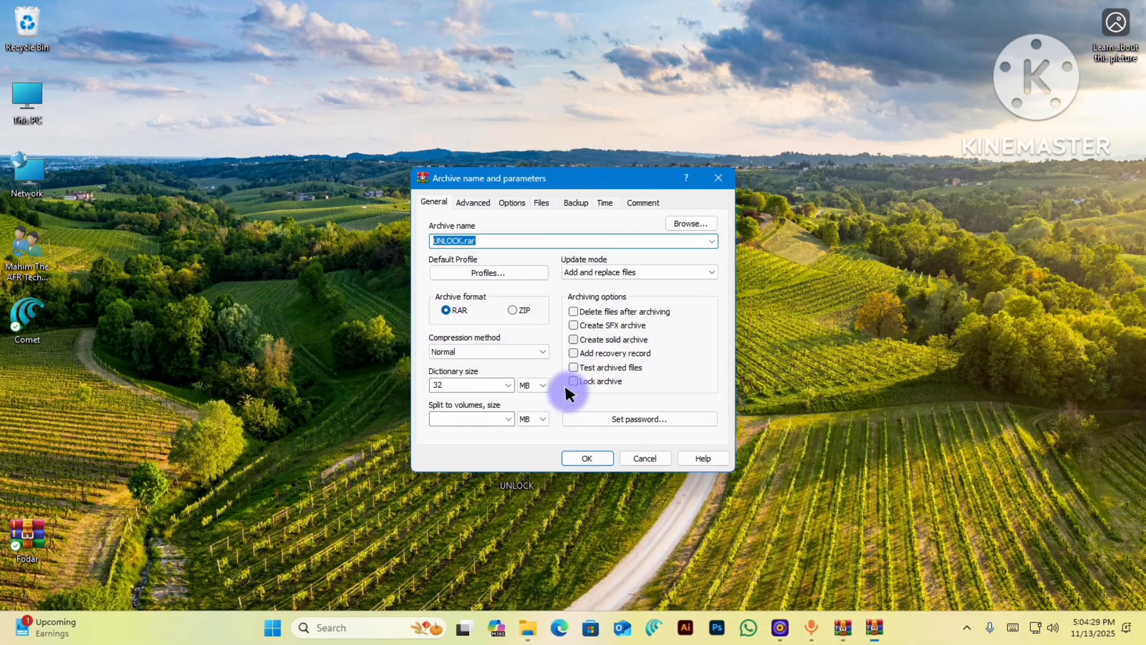
click(666, 412)
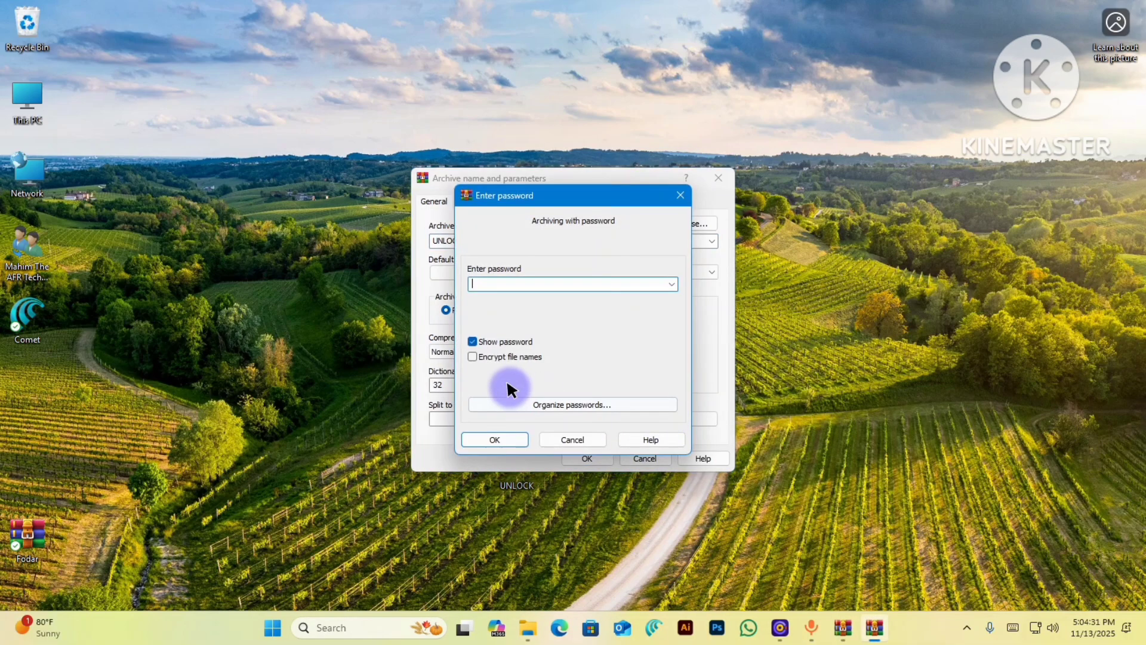
click(511, 438)
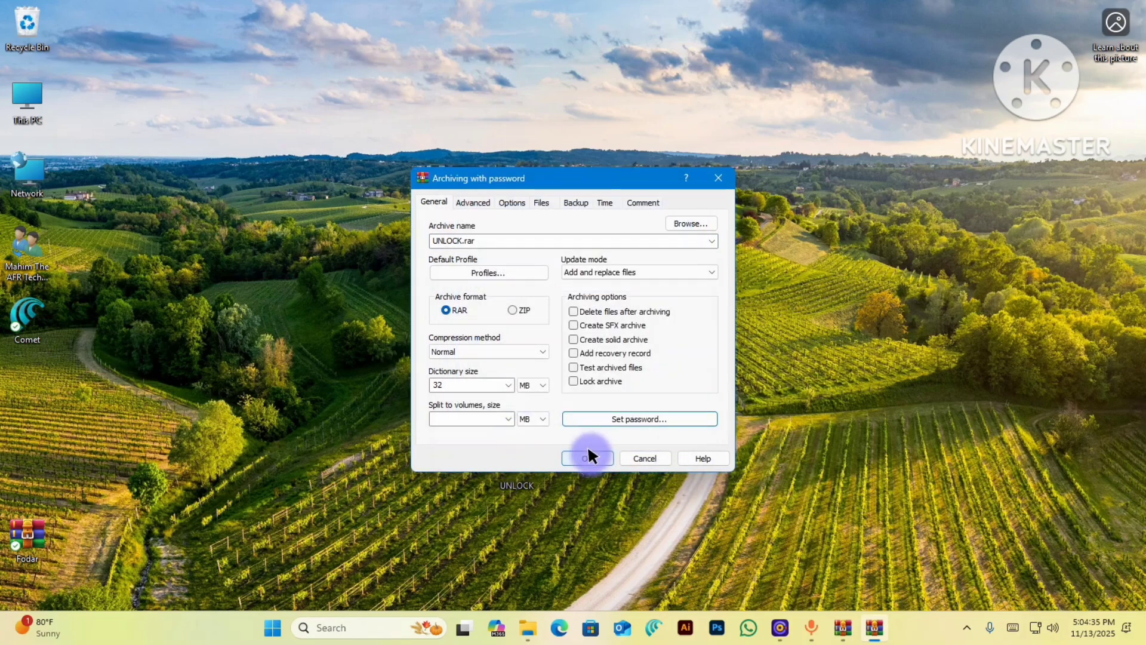
click(588, 456)
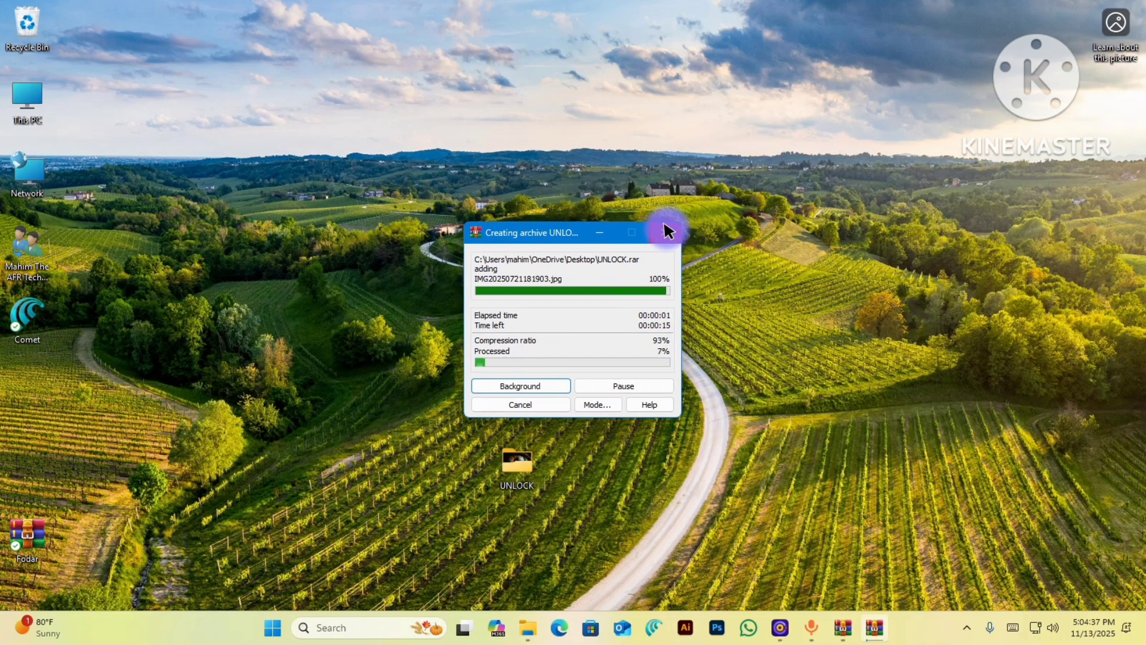
- Move the Fodar archive toward the desktop centre, beside the new UNLOCK.rar
drag(66, 522, 253, 376)
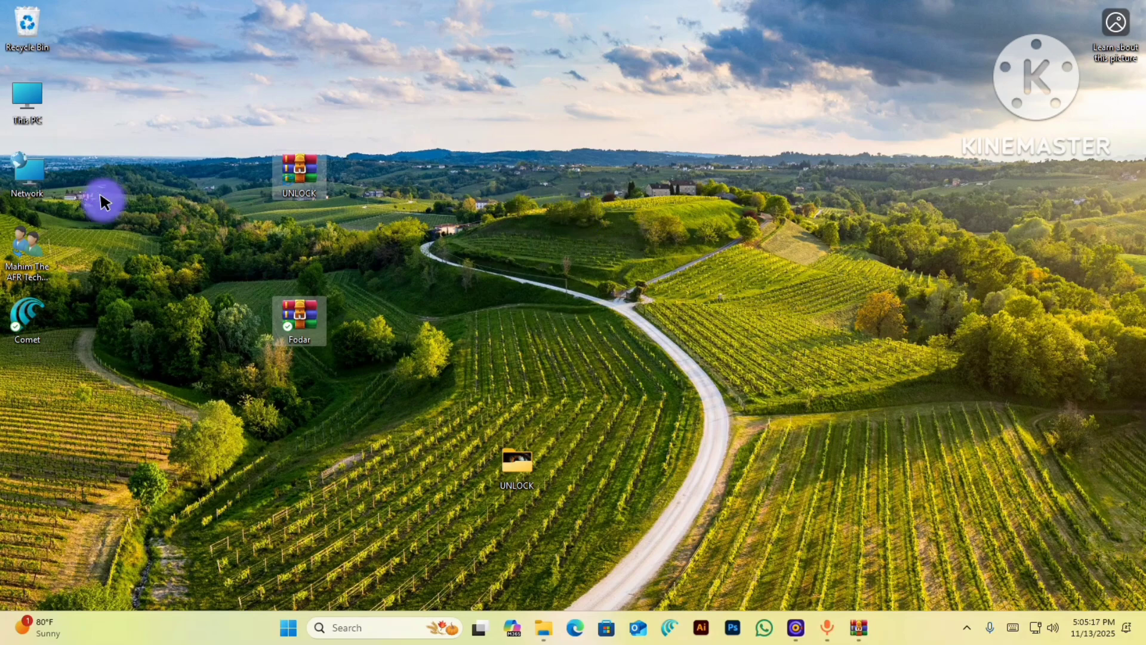
- Extract UNLOCK.rar here on the desktop, entering the archive password
click(443, 246)
drag(305, 174, 794, 251)
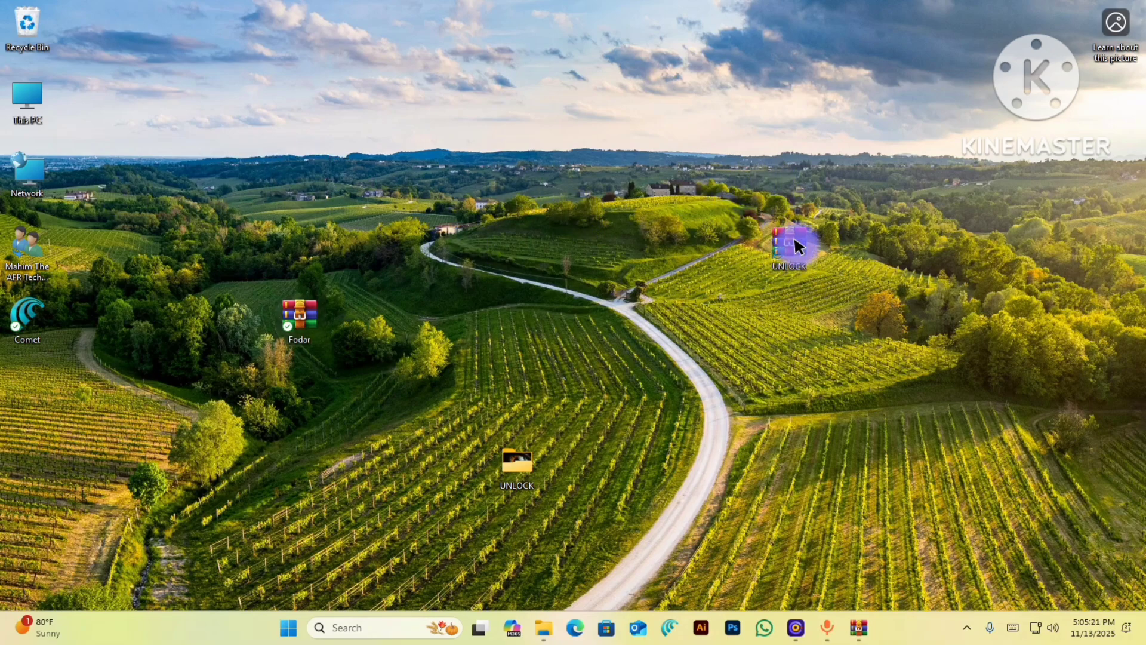
right_click(795, 241)
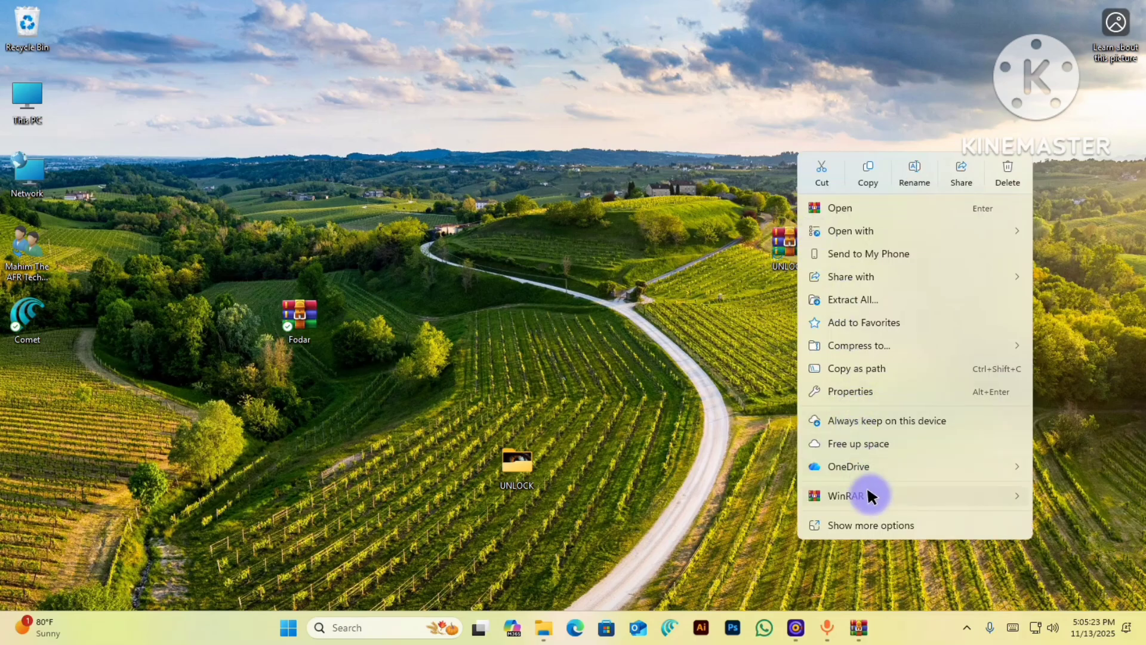
mouse_move(867, 485)
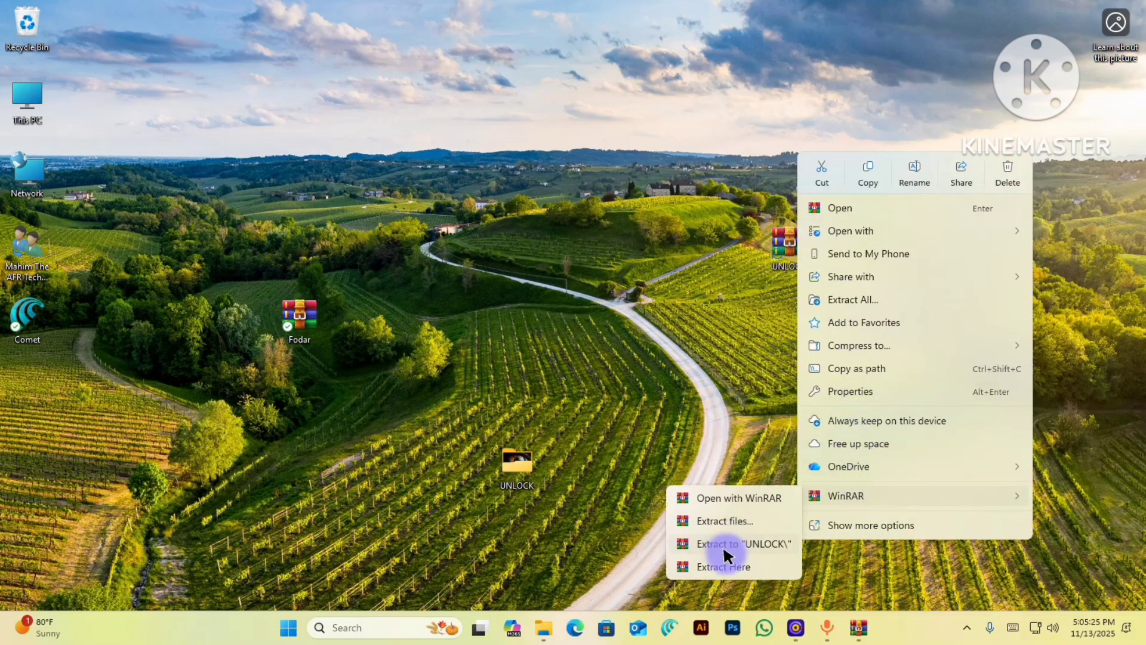
click(729, 558)
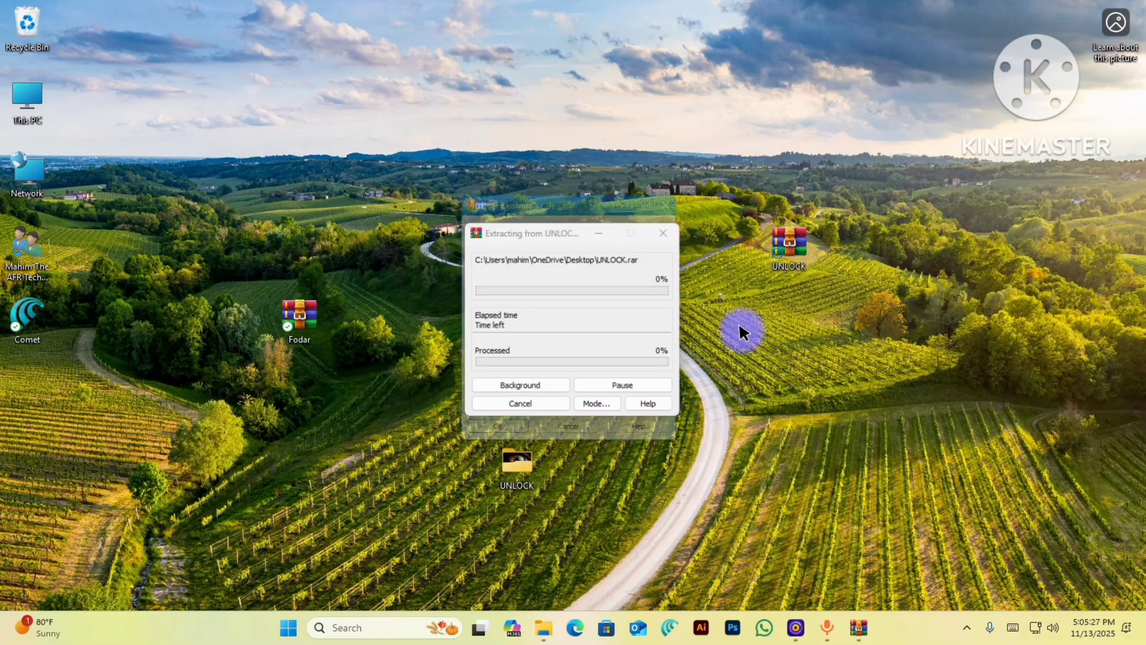
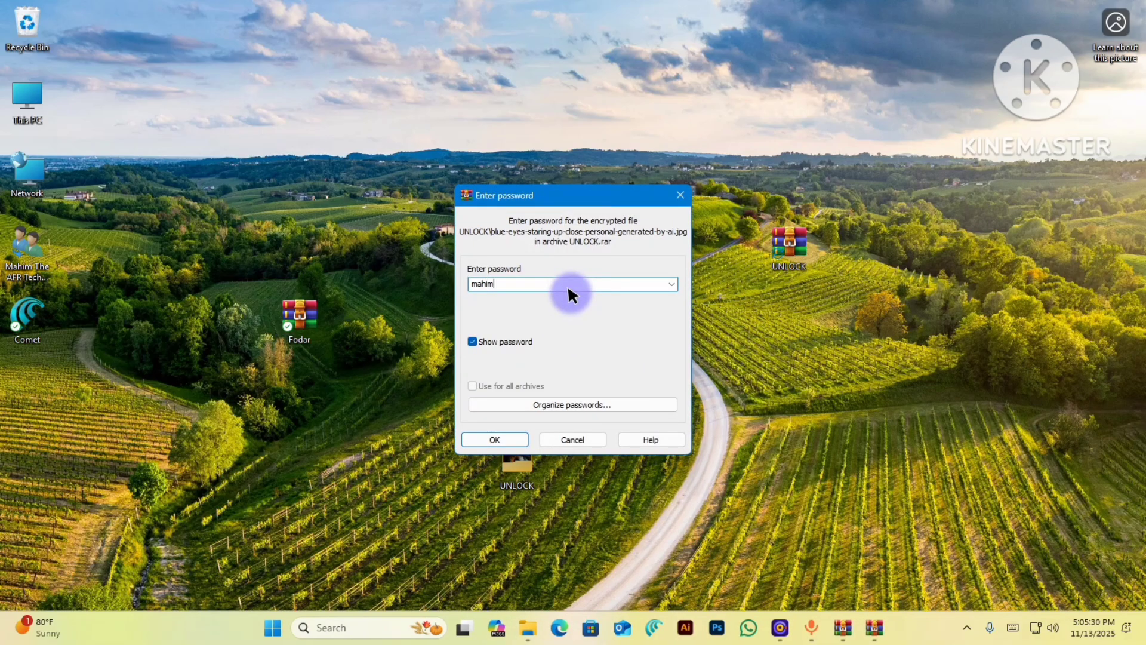
key(Return)
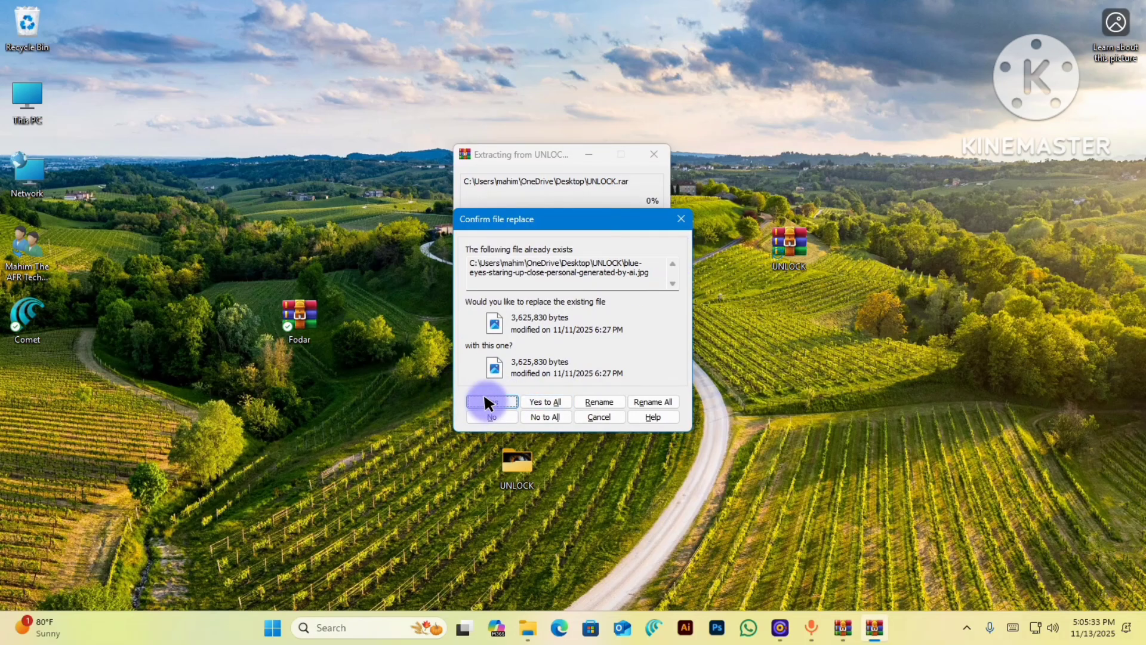
- Replace the existing image files, then choose Yes to All for the rest
click(504, 394)
click(499, 399)
click(497, 404)
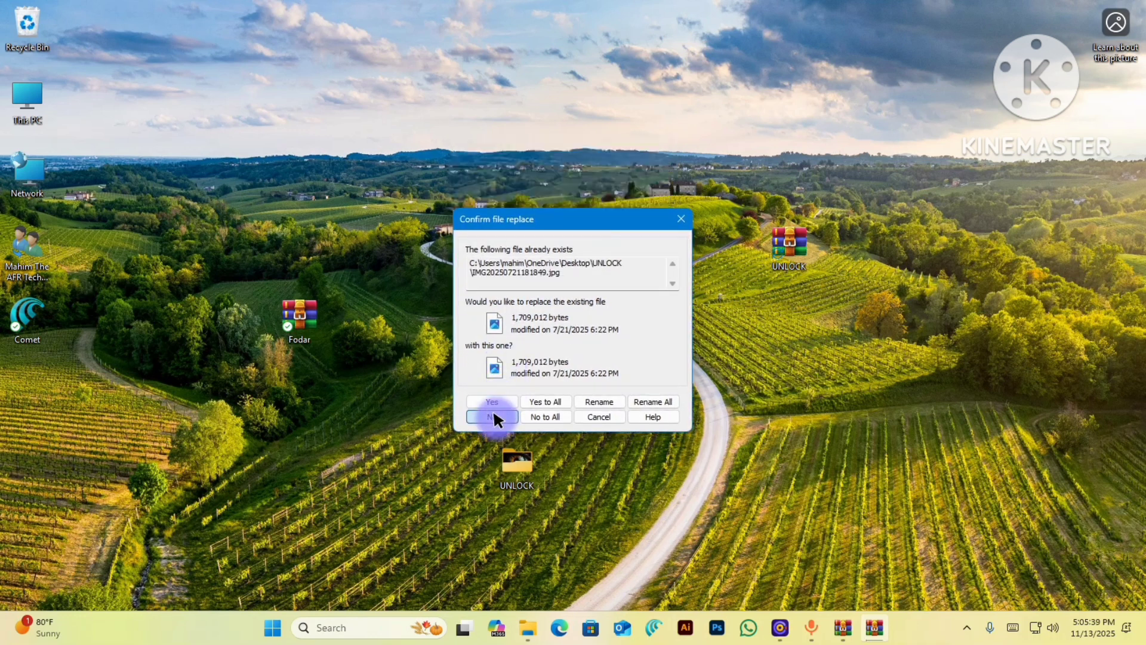
click(542, 398)
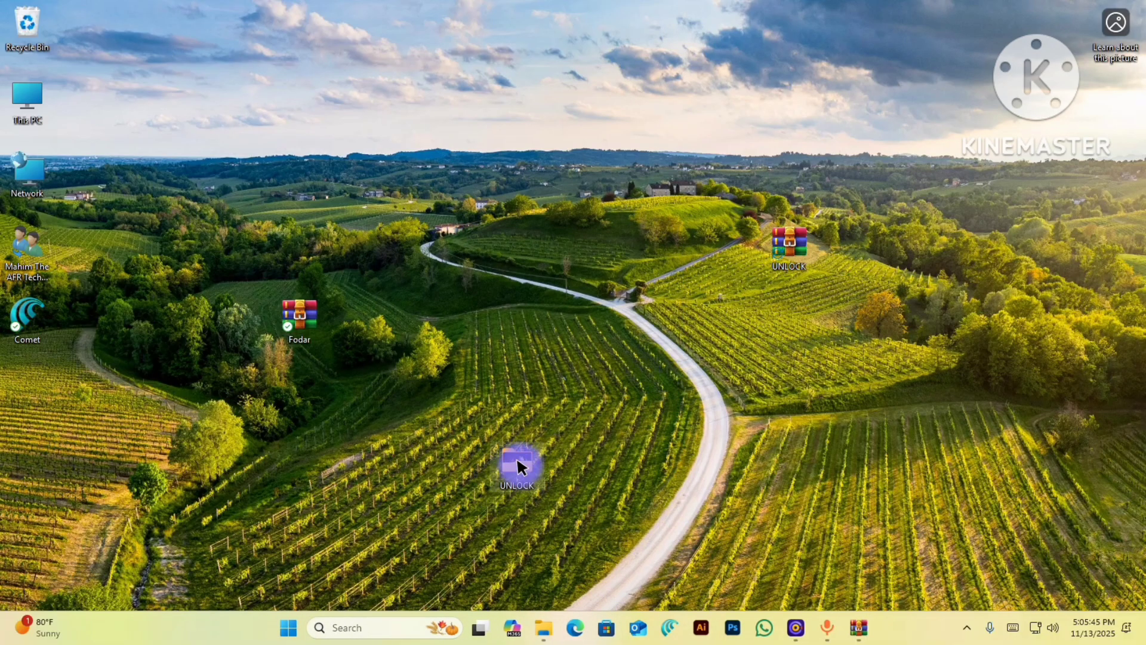
- Permanently delete the old UNLOCK folder from the desktop
drag(503, 468, 411, 468)
drag(501, 477, 353, 471)
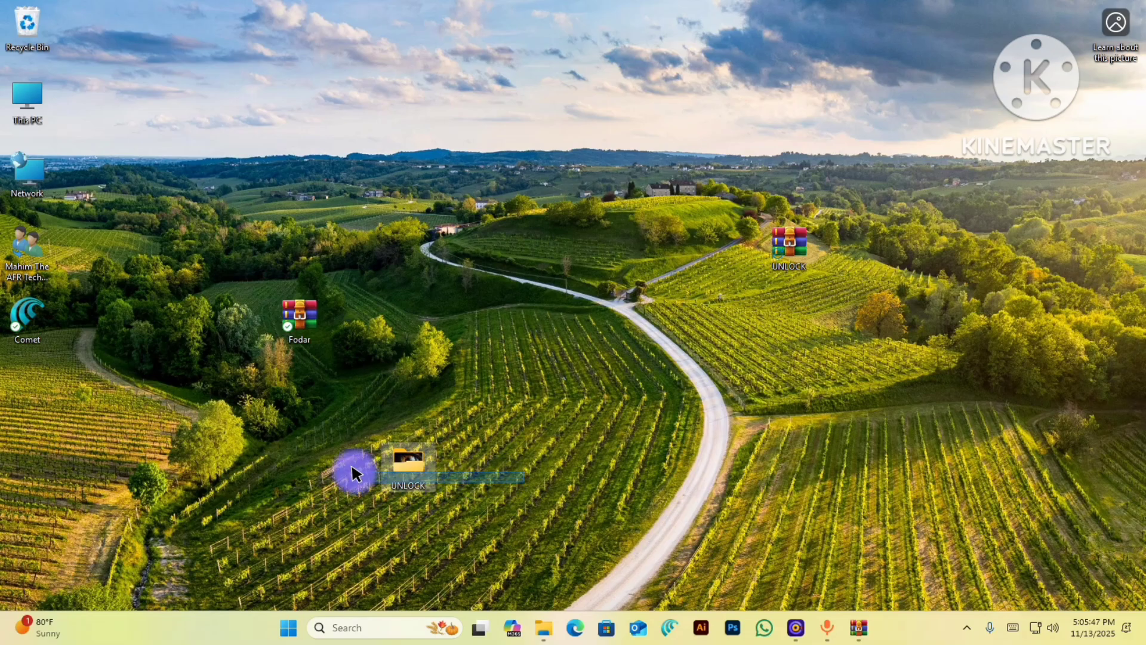
key(shift+Delete)
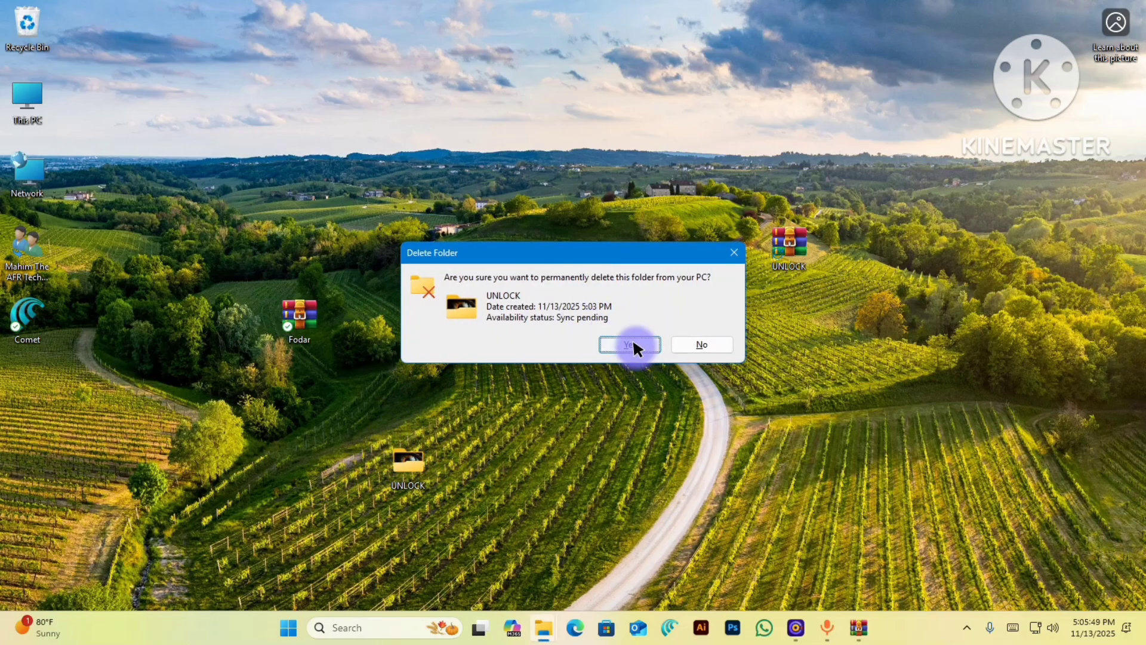
click(630, 343)
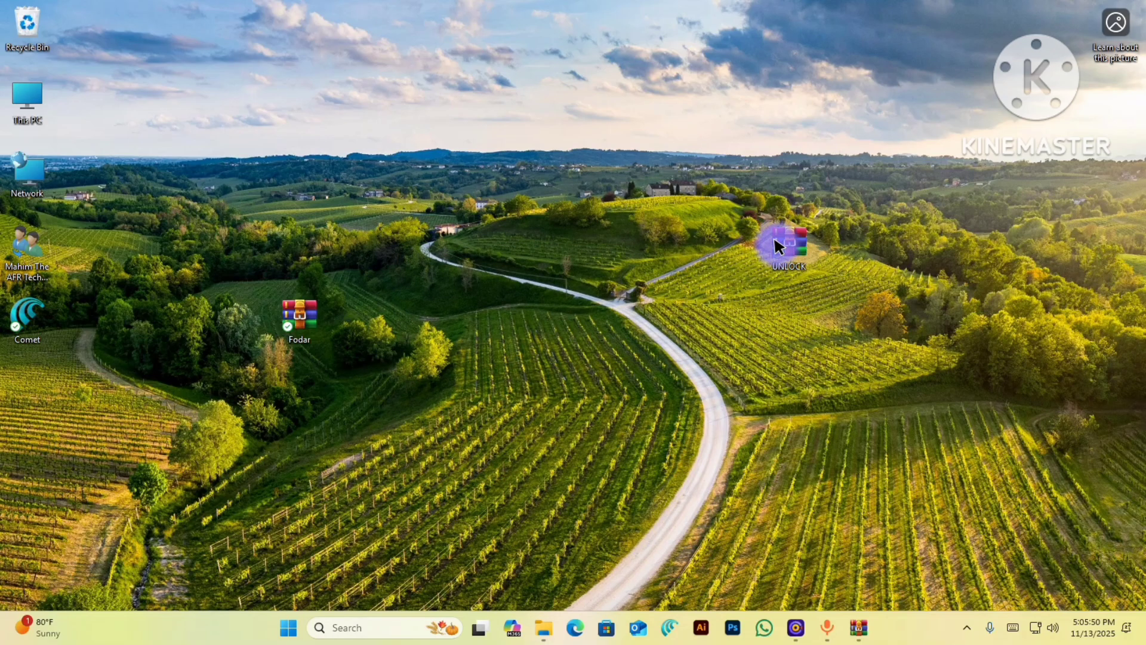
- Re-extract UNLOCK.rar with WinRAR, confirming the password
right_click(776, 245)
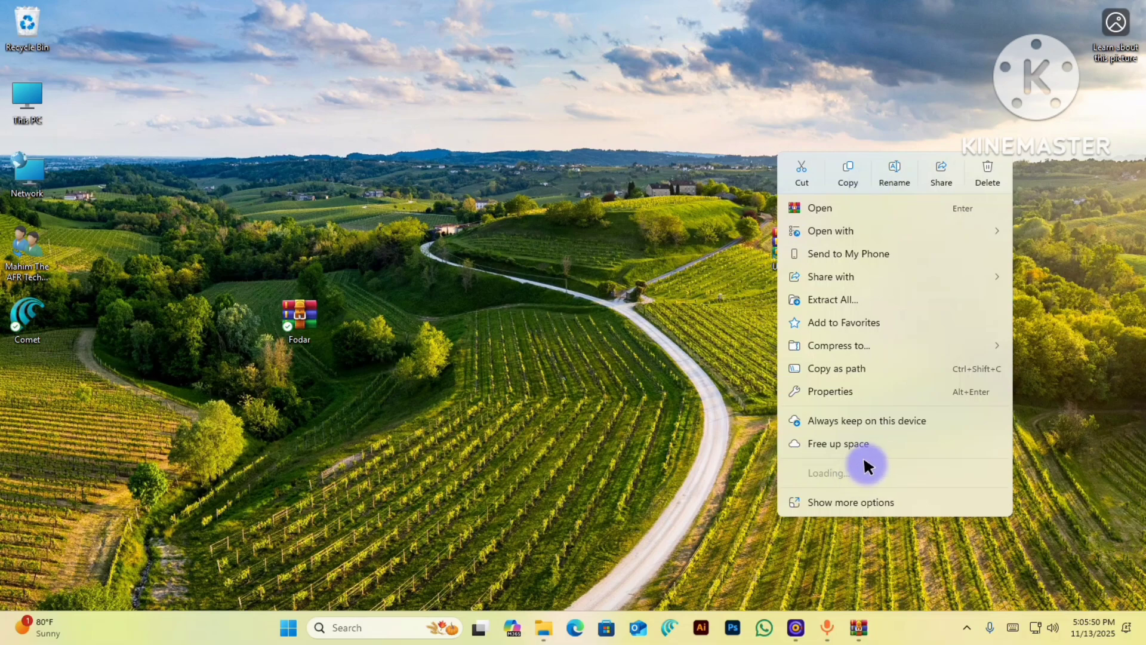
mouse_move(872, 496)
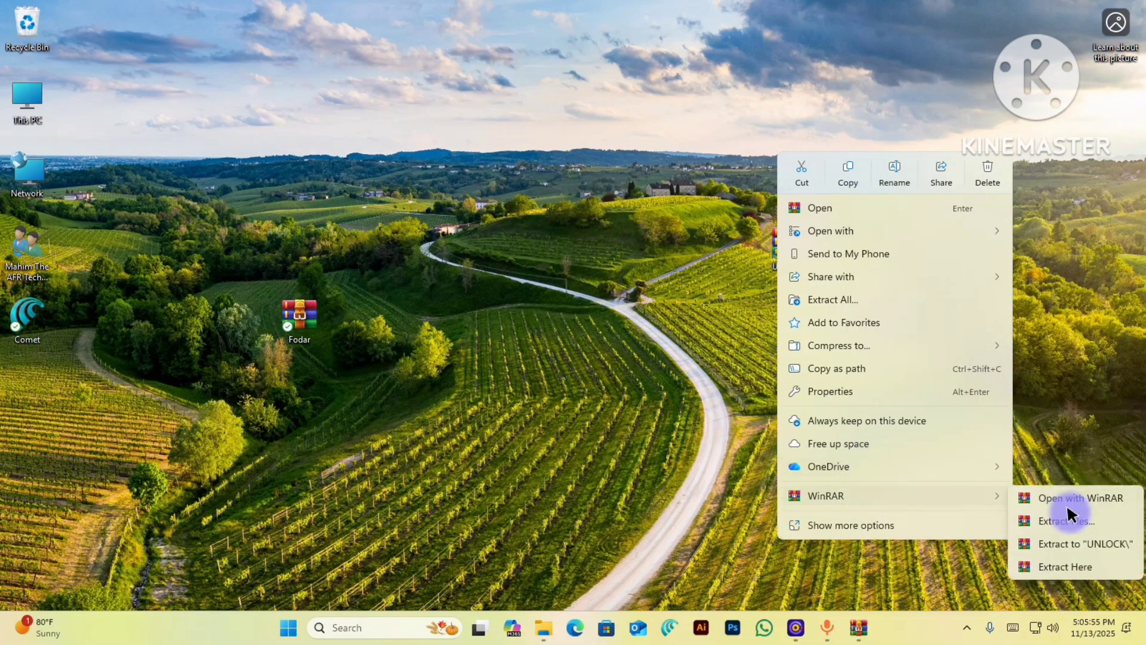
click(1065, 558)
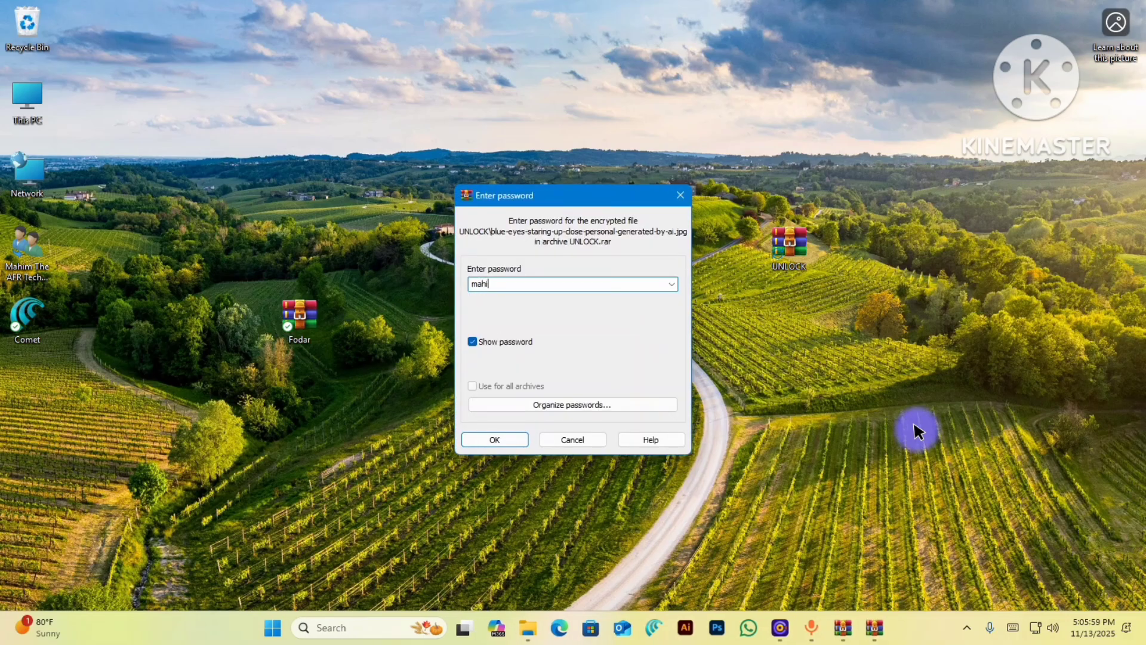
key(Return)
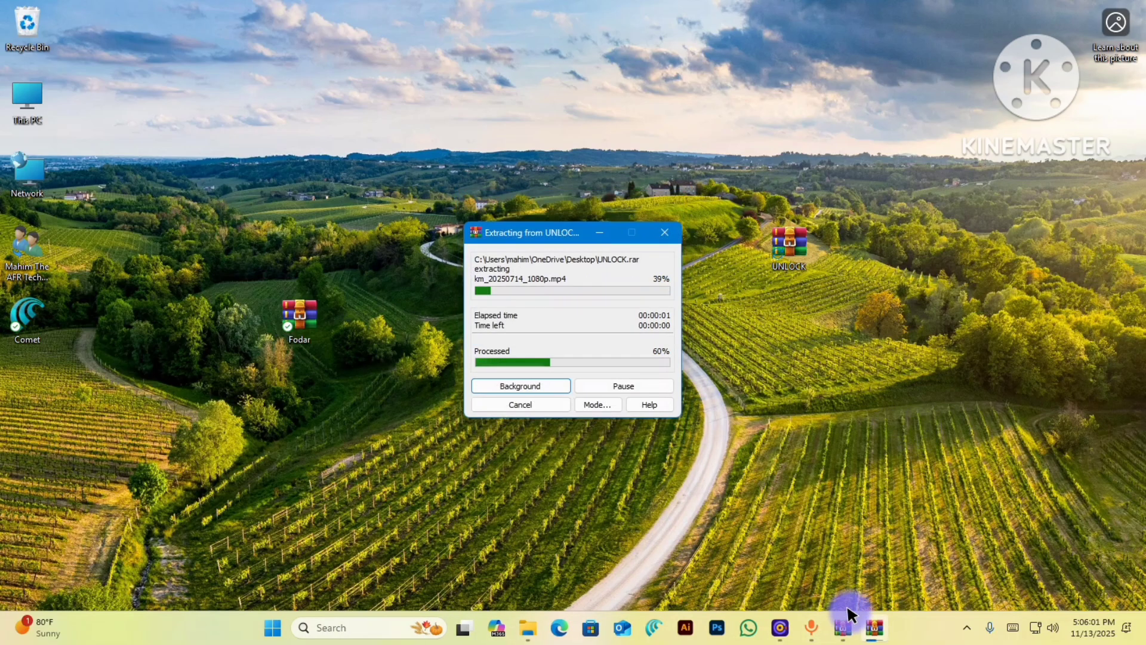
- Close the Fodar.rar window and open the newly extracted UNLOCK folder
click(844, 627)
click(1016, 145)
drag(27, 389, 725, 454)
double_click(726, 454)
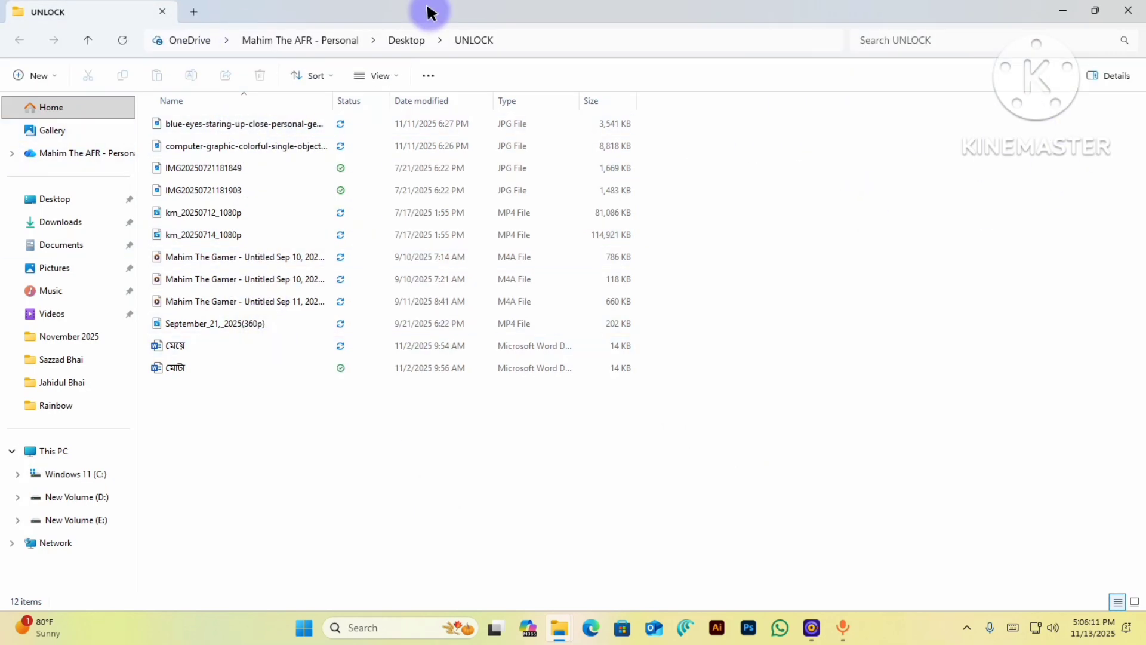
- Show the UNLOCK folder's files as large icons and minimise the window
click(378, 62)
click(363, 129)
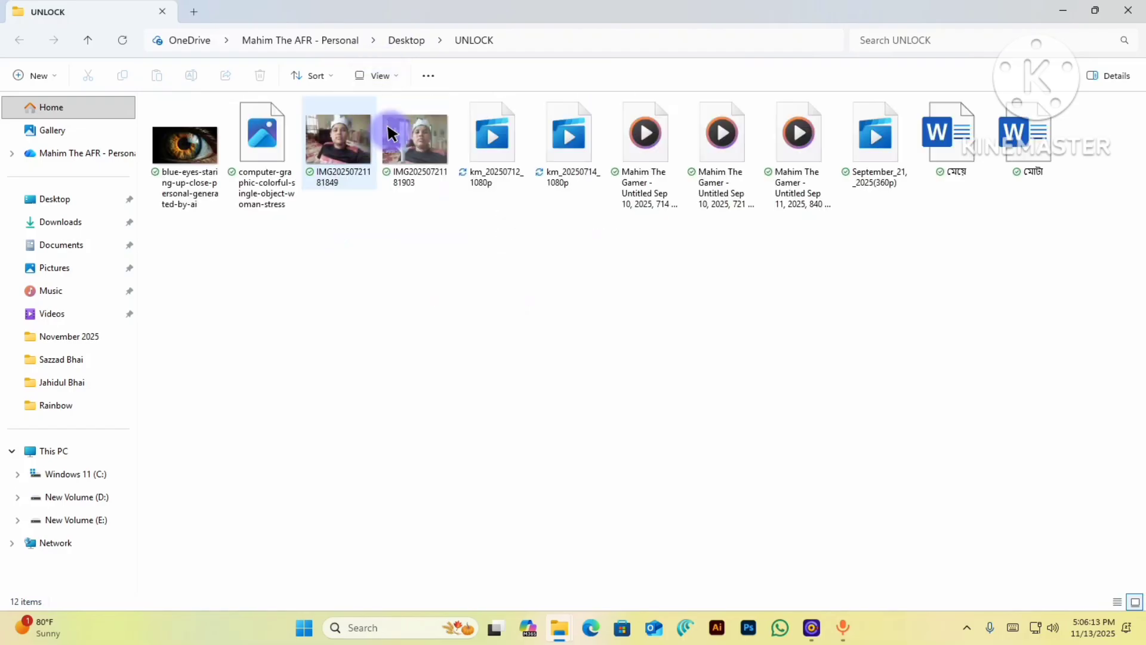
click(1074, 8)
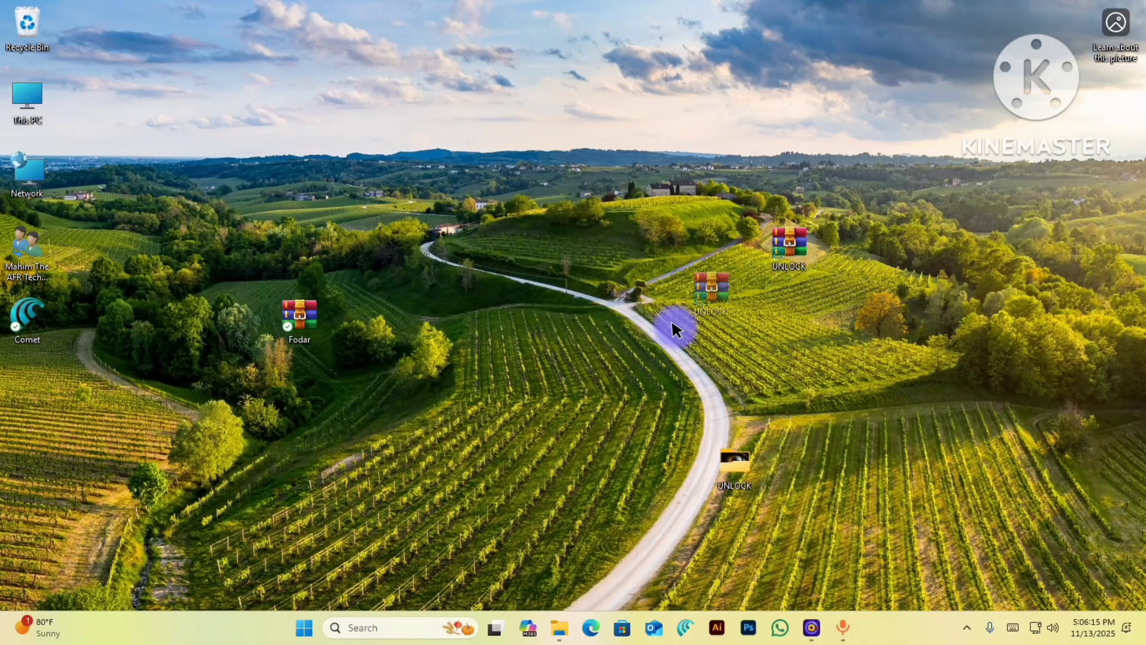
- Move Fodar and UNLOCK.rar to the left column and permanently delete the UNLOCK folder
drag(277, 325, 70, 378)
drag(109, 439, 27, 459)
click(735, 467)
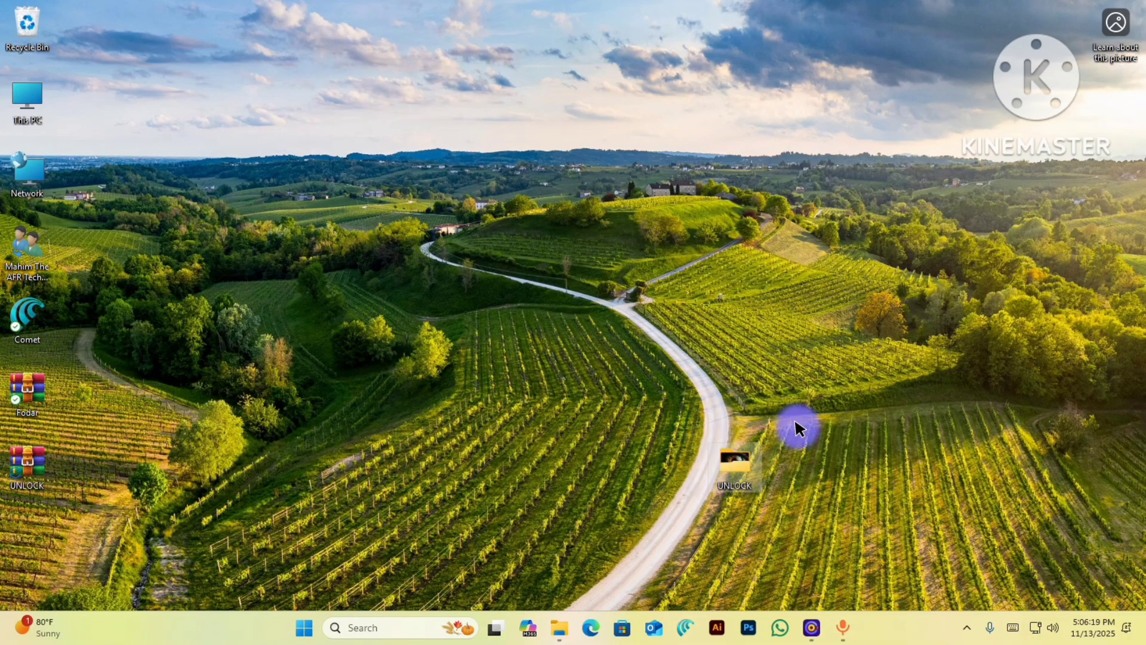
key(Delete)
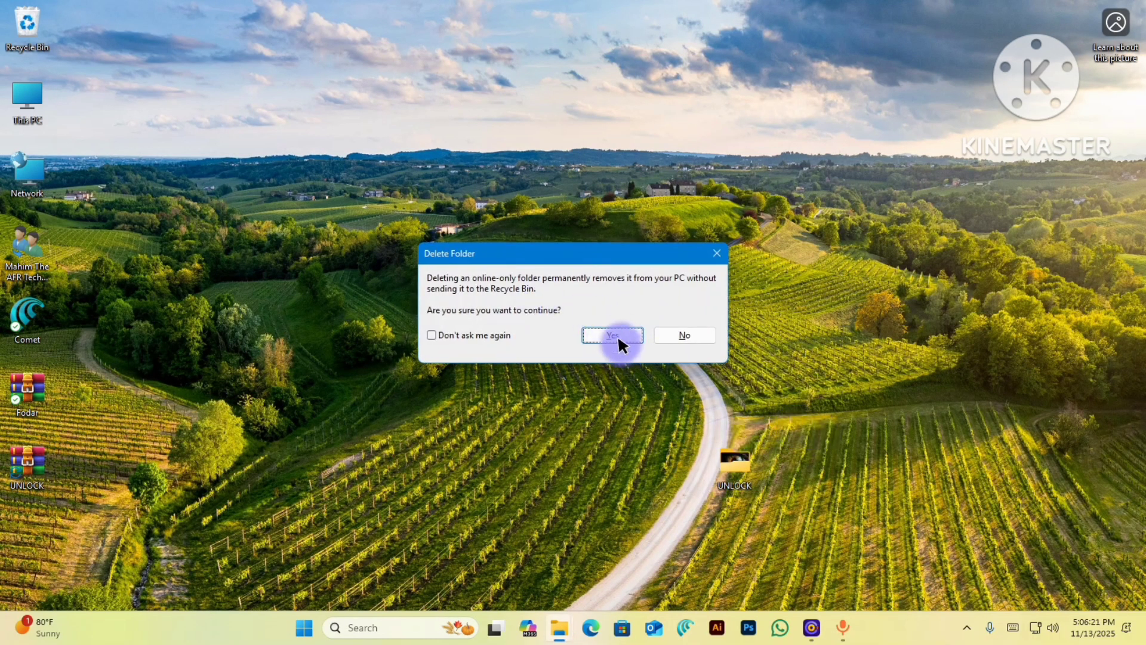
click(615, 338)
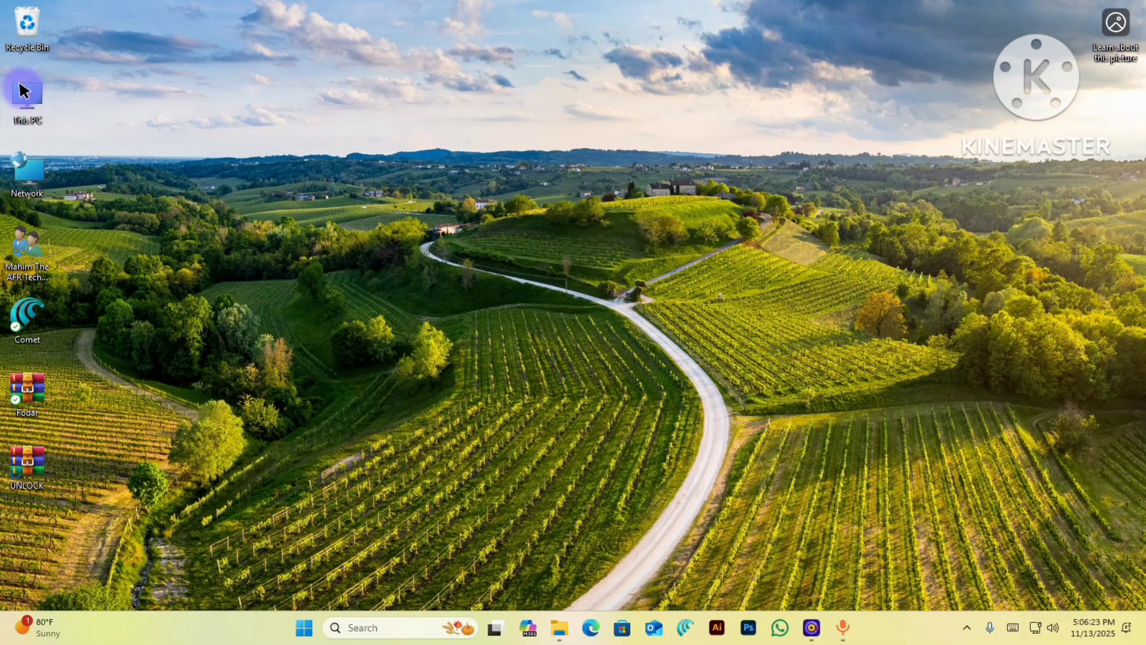
double_click(24, 90)
- Copy the Advanced SystemCare, IObit Driver Booster and Internet Download Manager archives from drive E: to the desktop
double_click(633, 128)
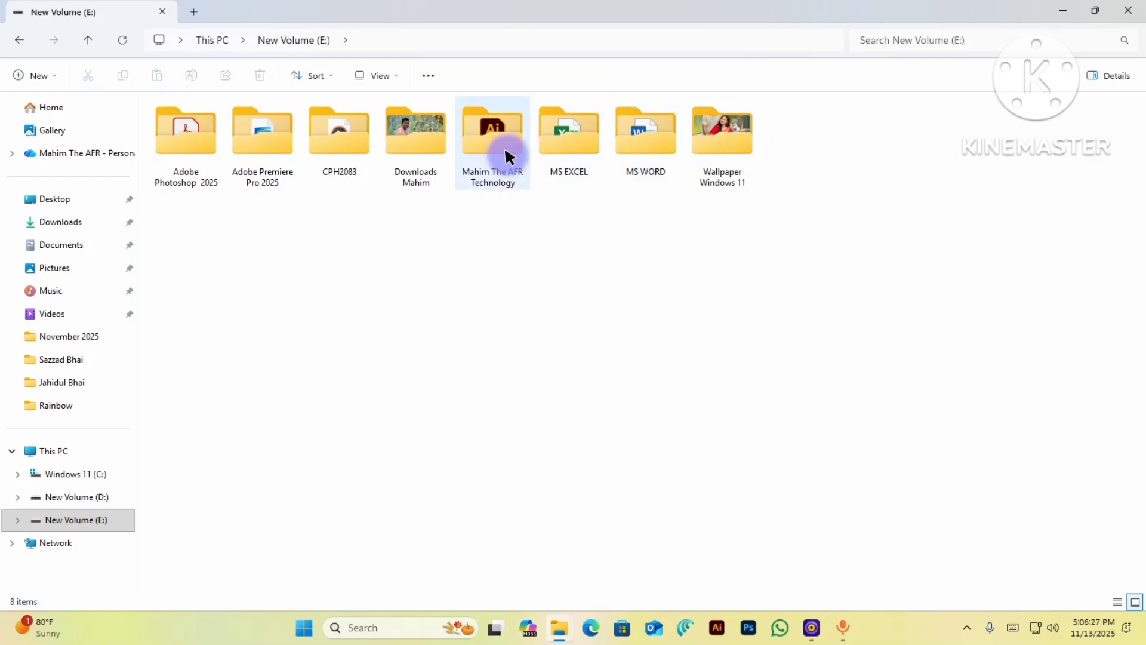
double_click(475, 158)
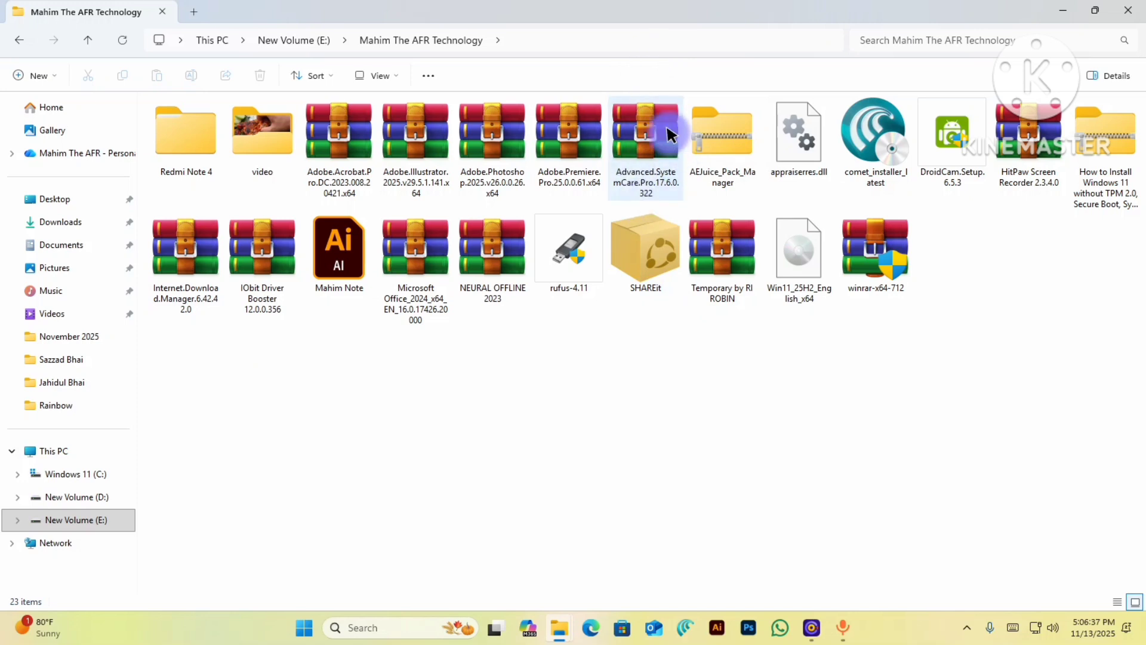
drag(646, 158, 76, 187)
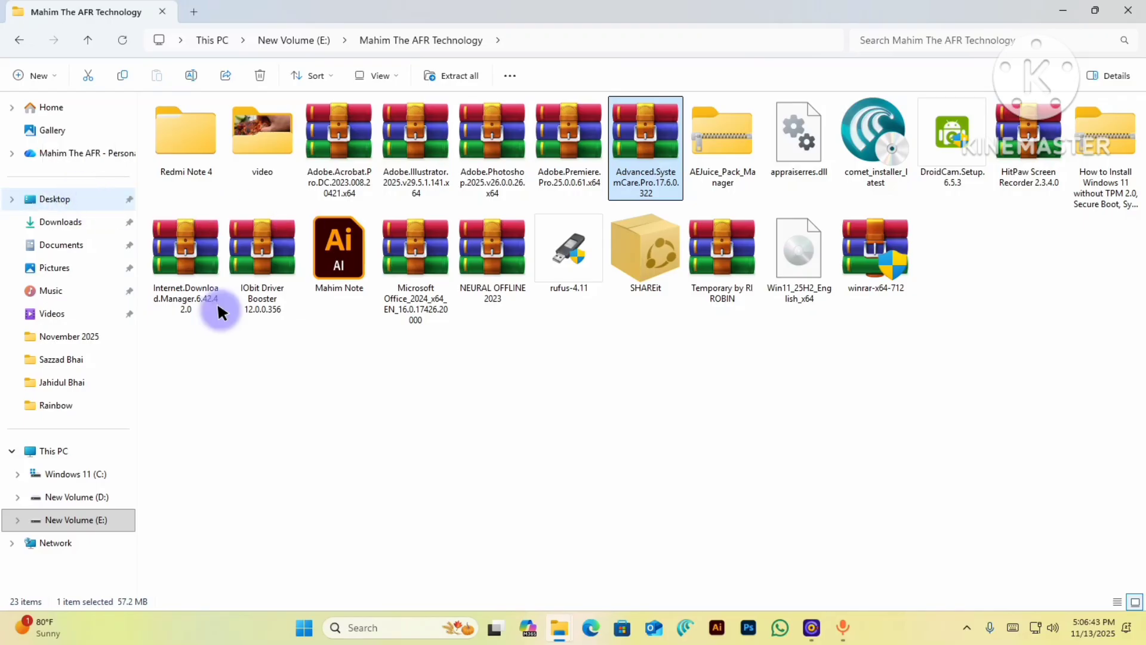
drag(256, 262, 55, 193)
drag(159, 235, 49, 195)
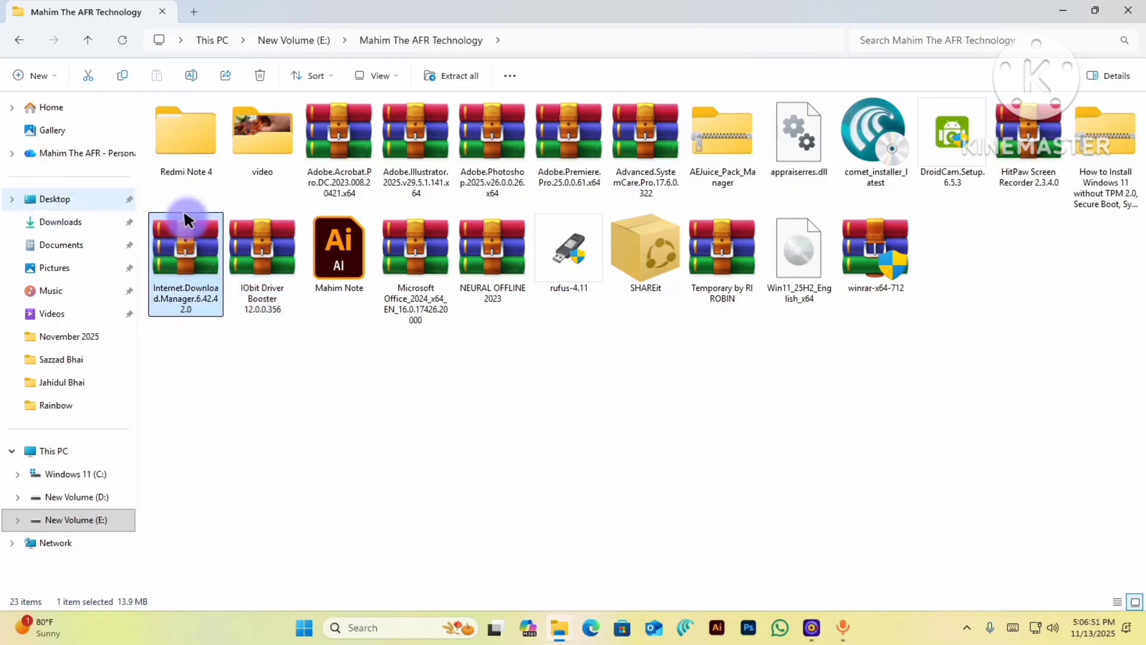
- Arrange the three copied archives in the middle of the desktop
click(1063, 11)
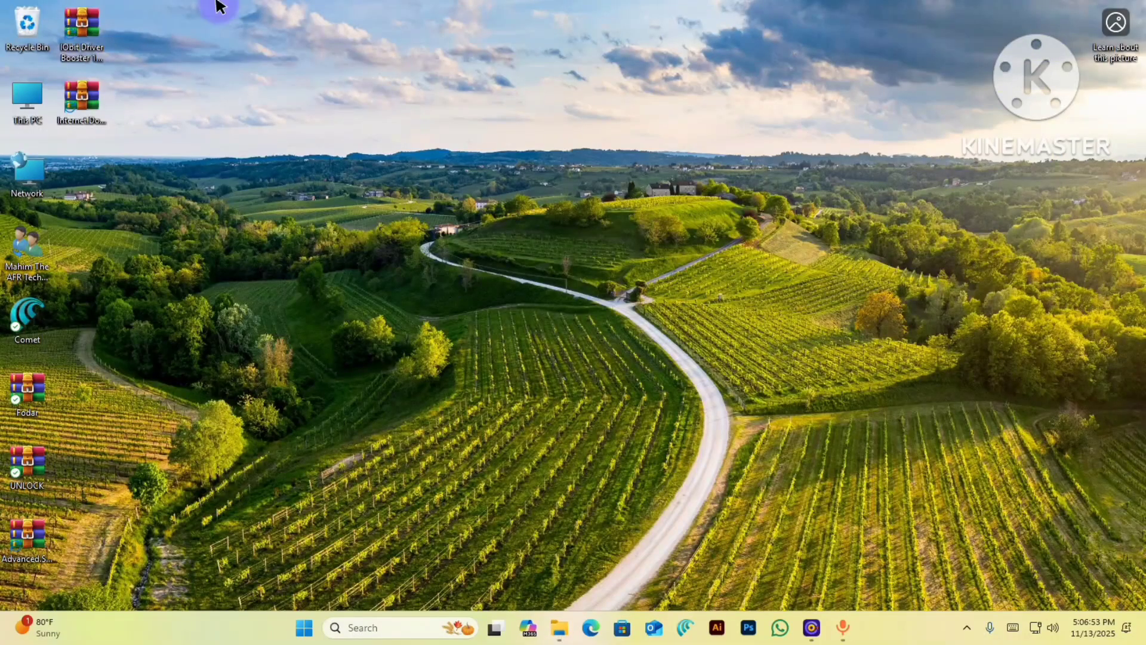
drag(76, 30, 410, 417)
drag(82, 95, 749, 481)
drag(48, 548, 660, 340)
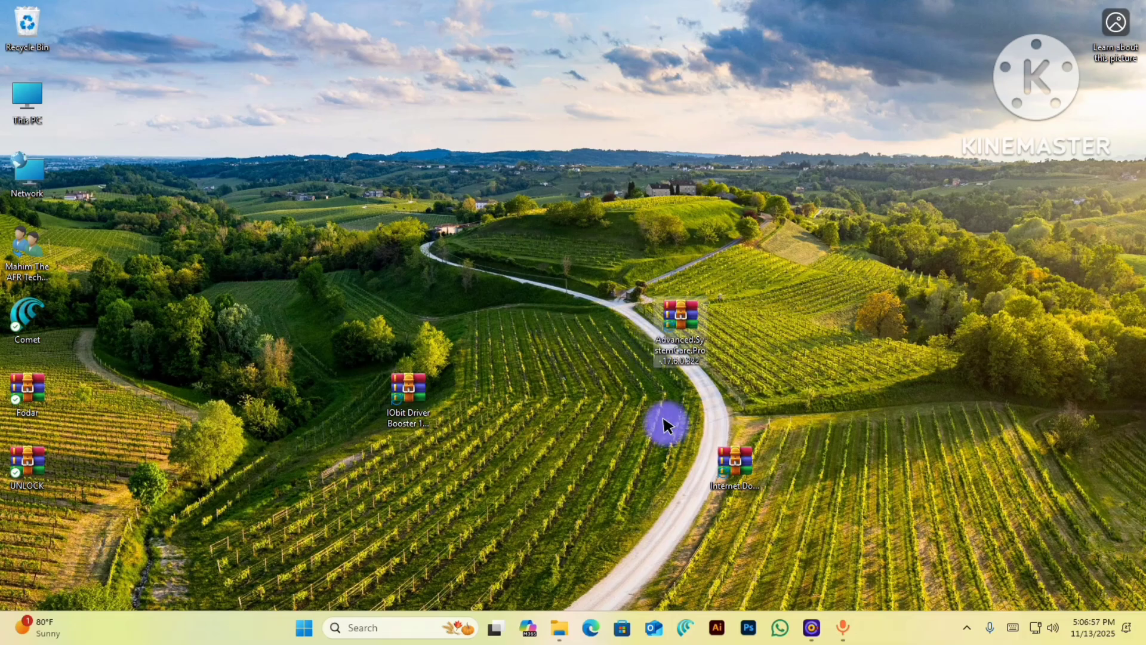
- Extract Advanced.SystemCare.Pro.17.6.0.322.rar here with its password and move the folder right
right_click(665, 314)
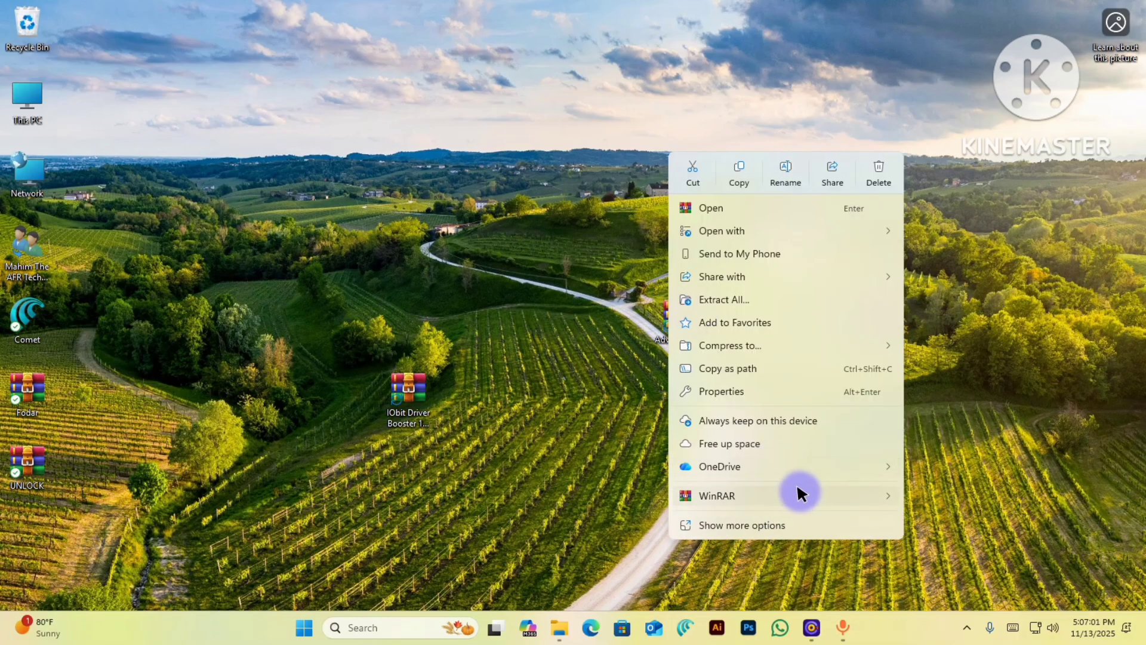
mouse_move(802, 493)
click(549, 521)
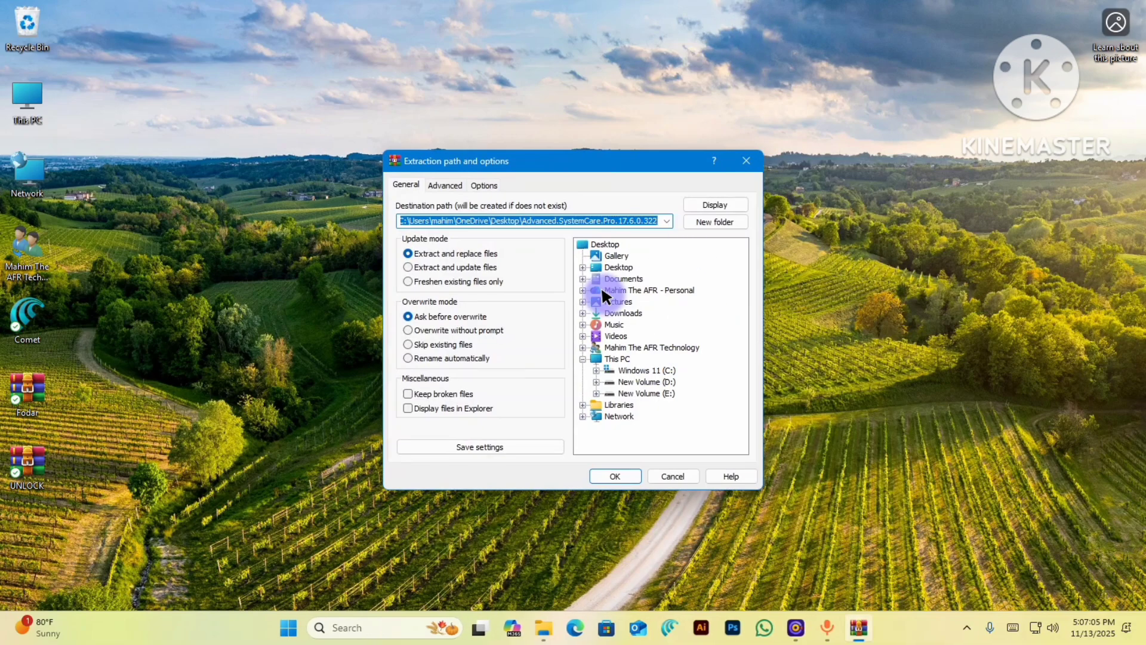
click(736, 156)
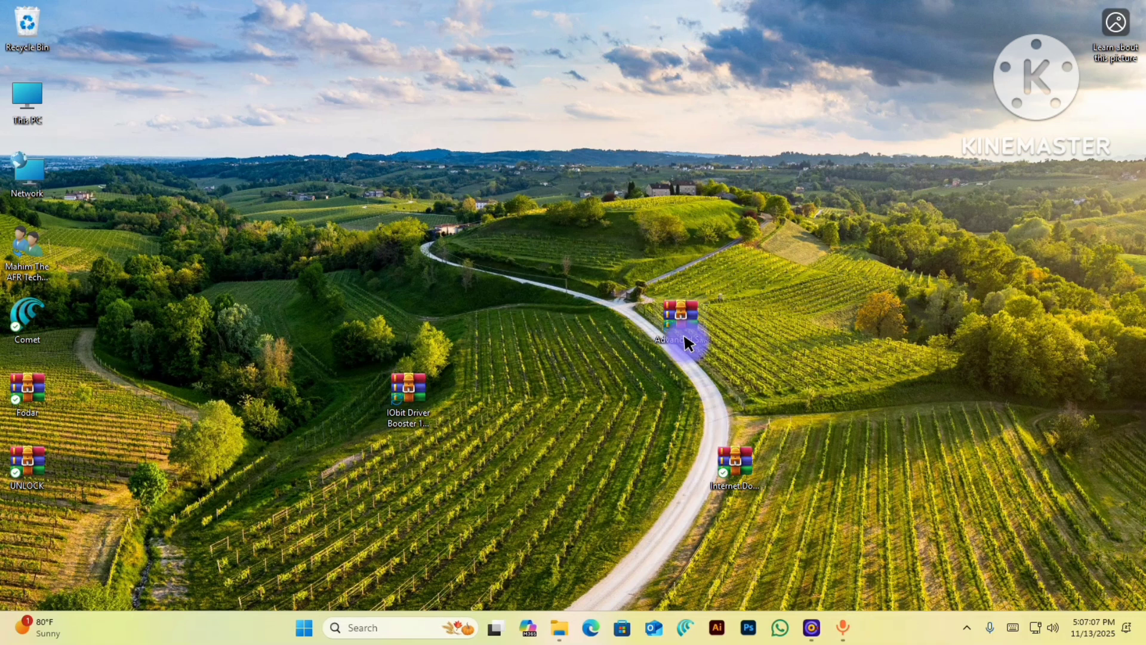
right_click(684, 336)
mouse_move(766, 492)
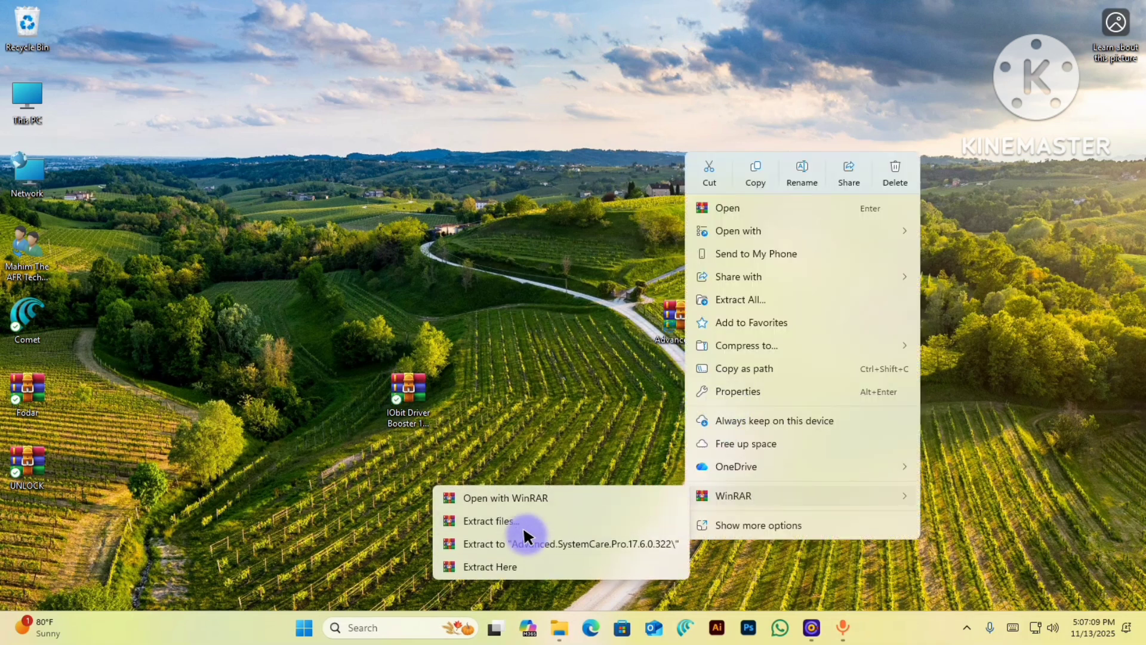
click(514, 564)
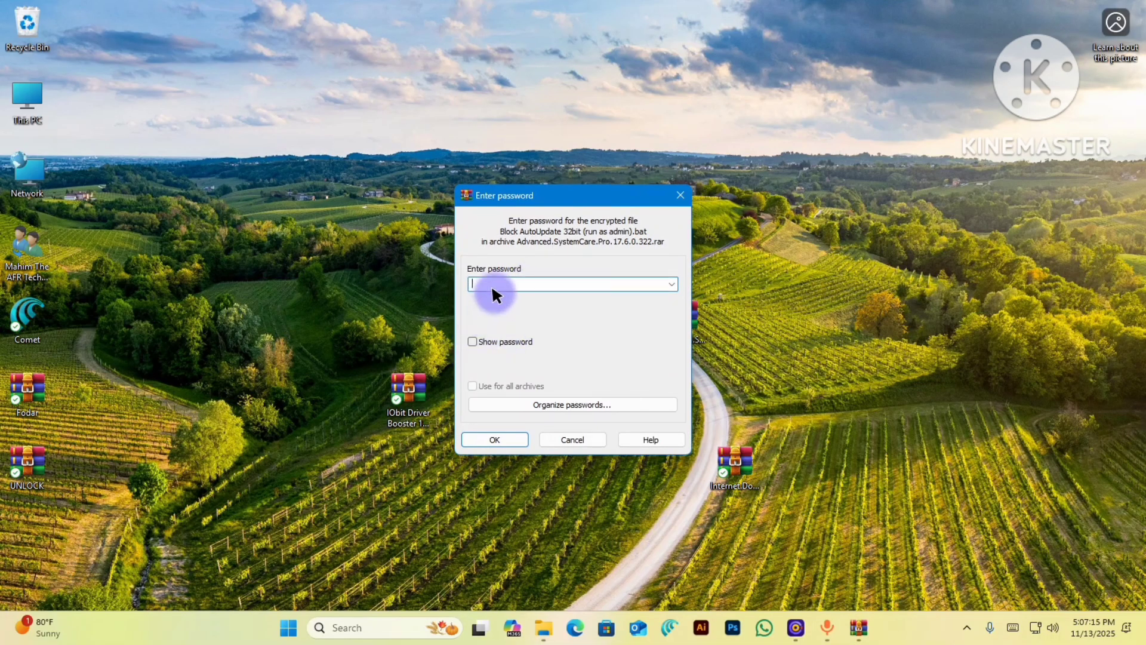
key(Return)
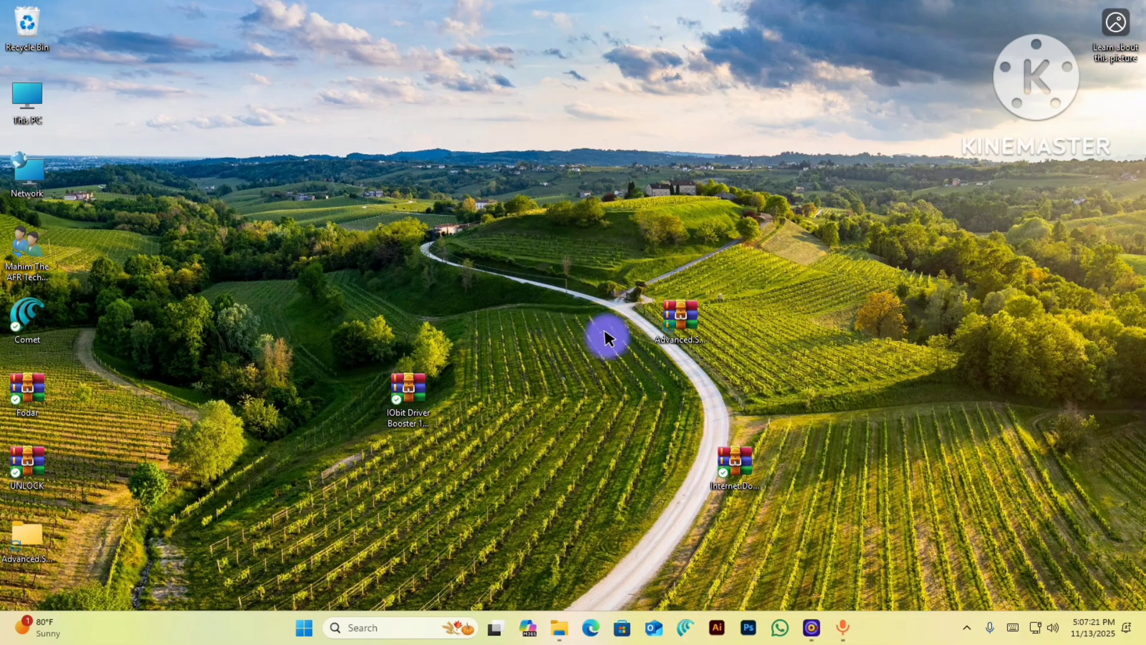
drag(18, 538, 1011, 299)
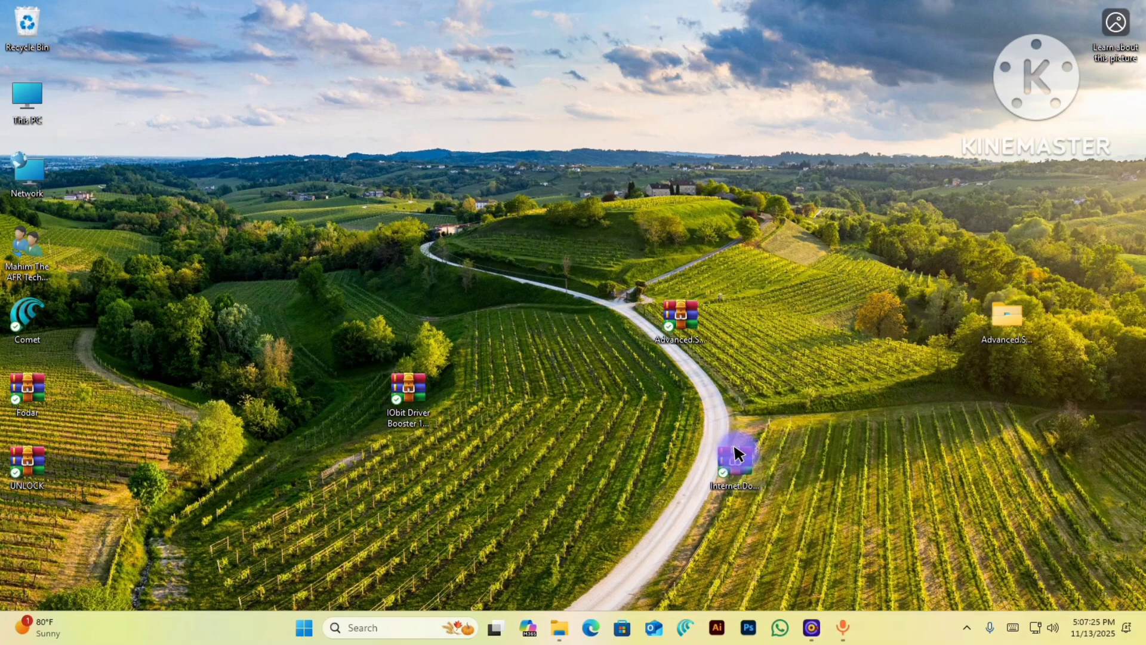
- Extract Internet.Download.Manager.6.42.42.0.rar here with its password and move its folder right
right_click(732, 444)
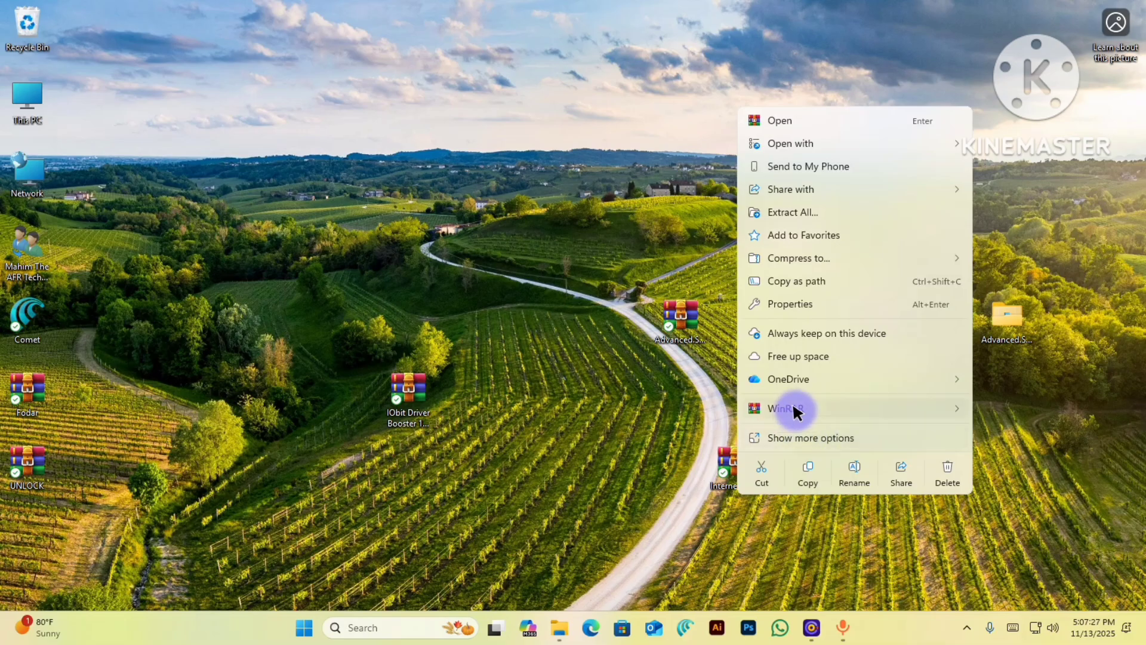
mouse_move(794, 410)
click(551, 478)
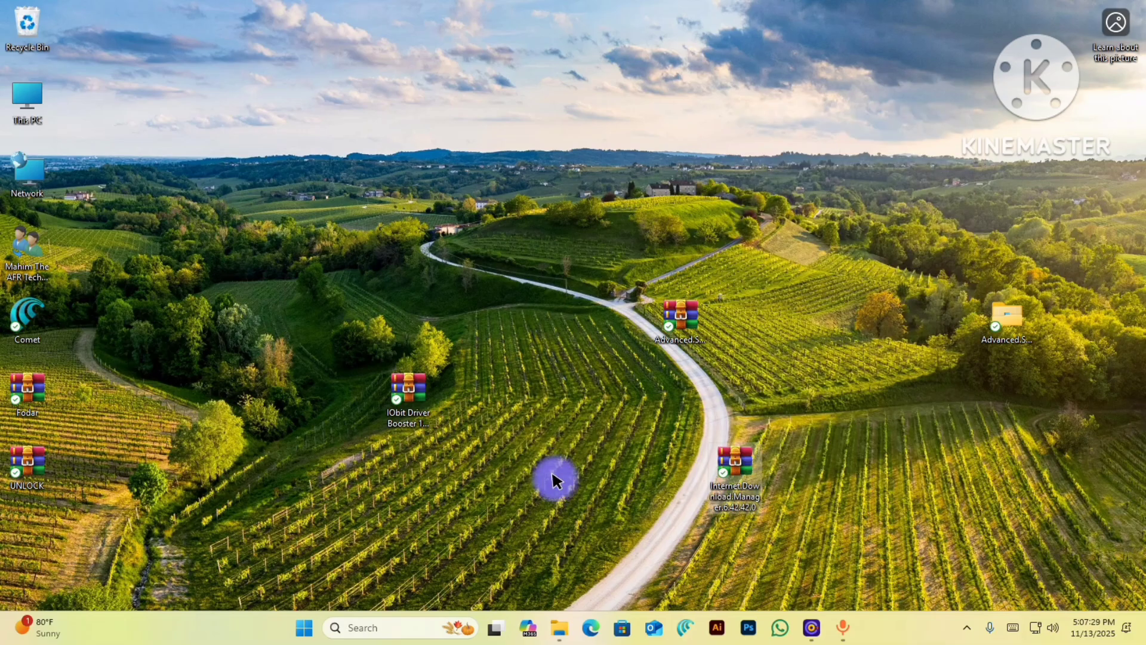
key(Return)
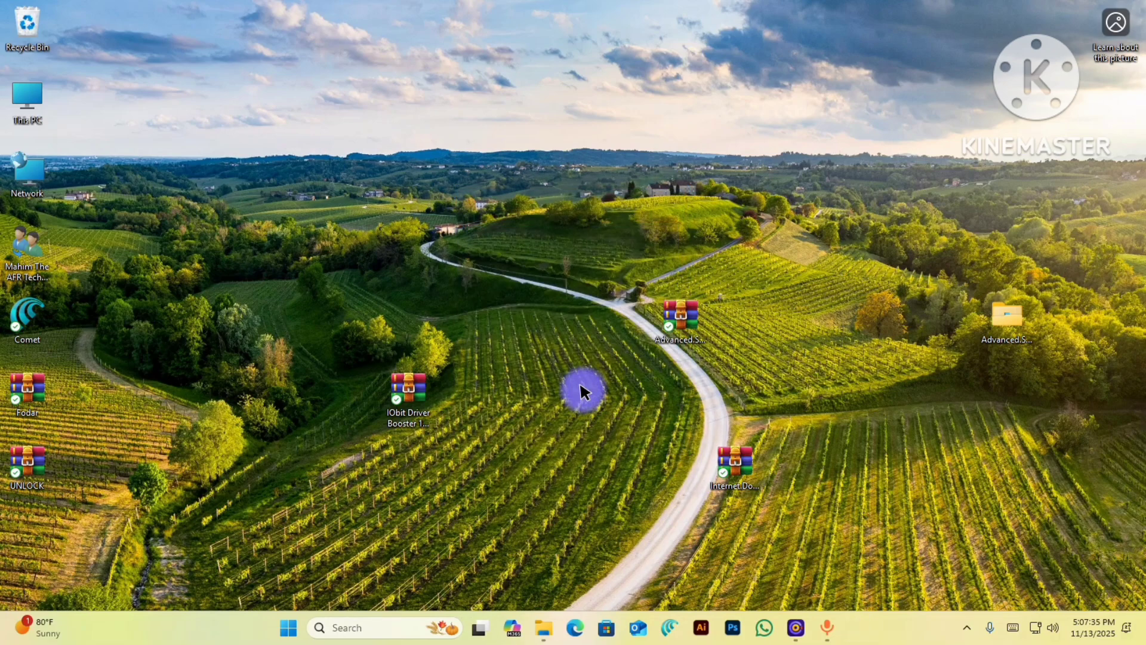
drag(57, 554, 477, 540)
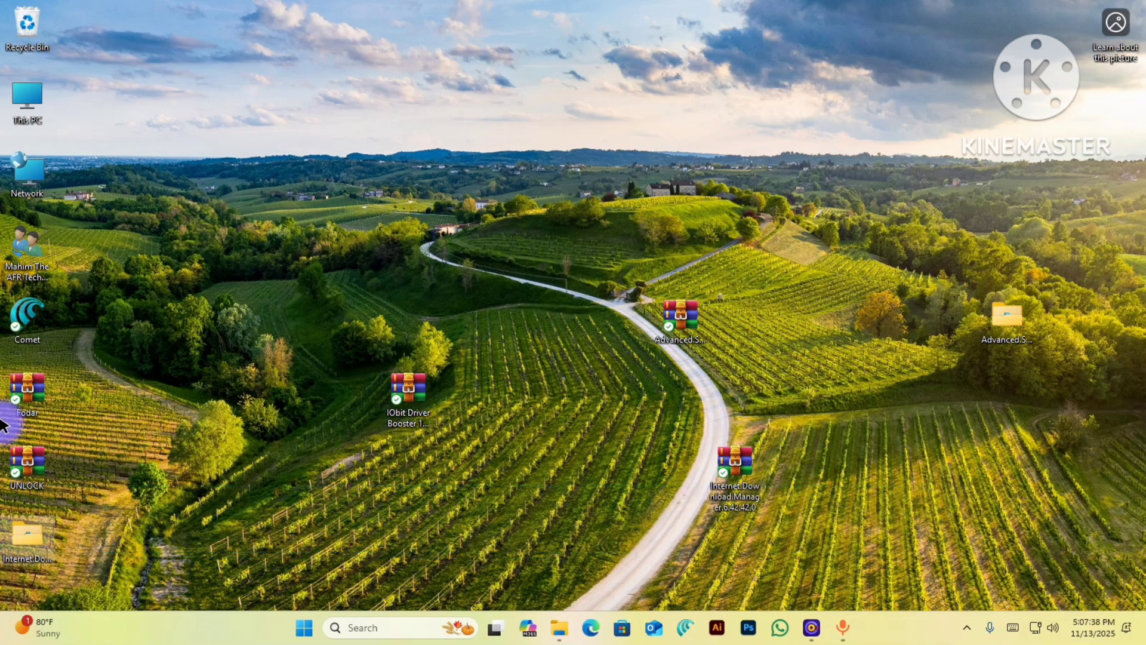
drag(20, 549, 1000, 484)
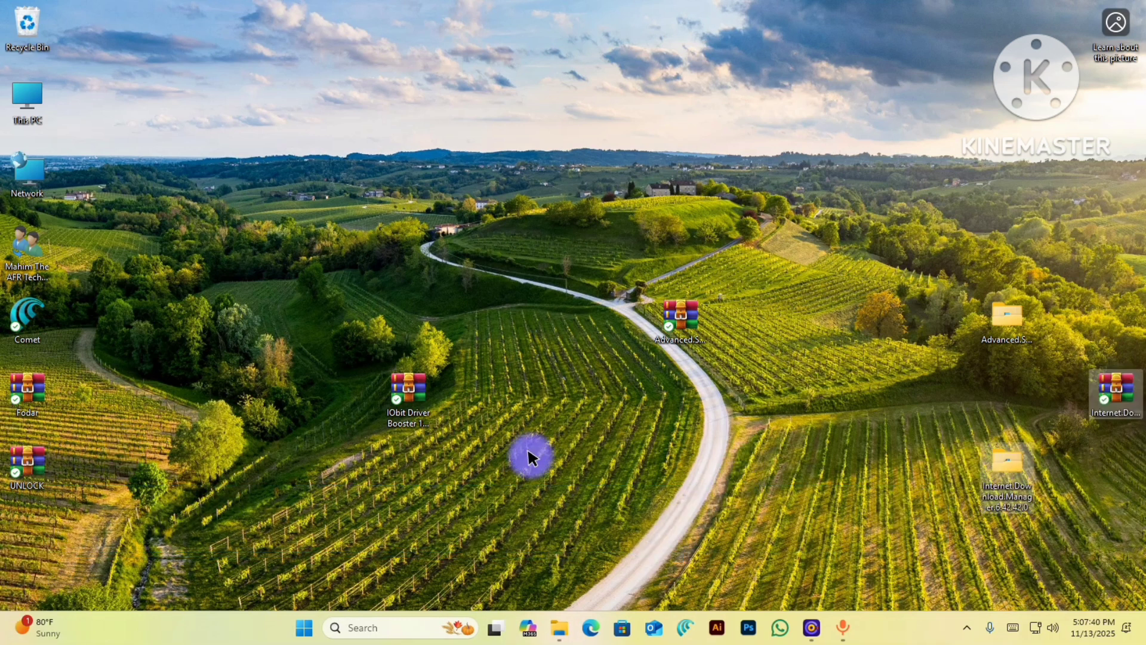
- Extract IObit Driver Booster 12.0.0.356.rar here, entering its password
right_click(419, 418)
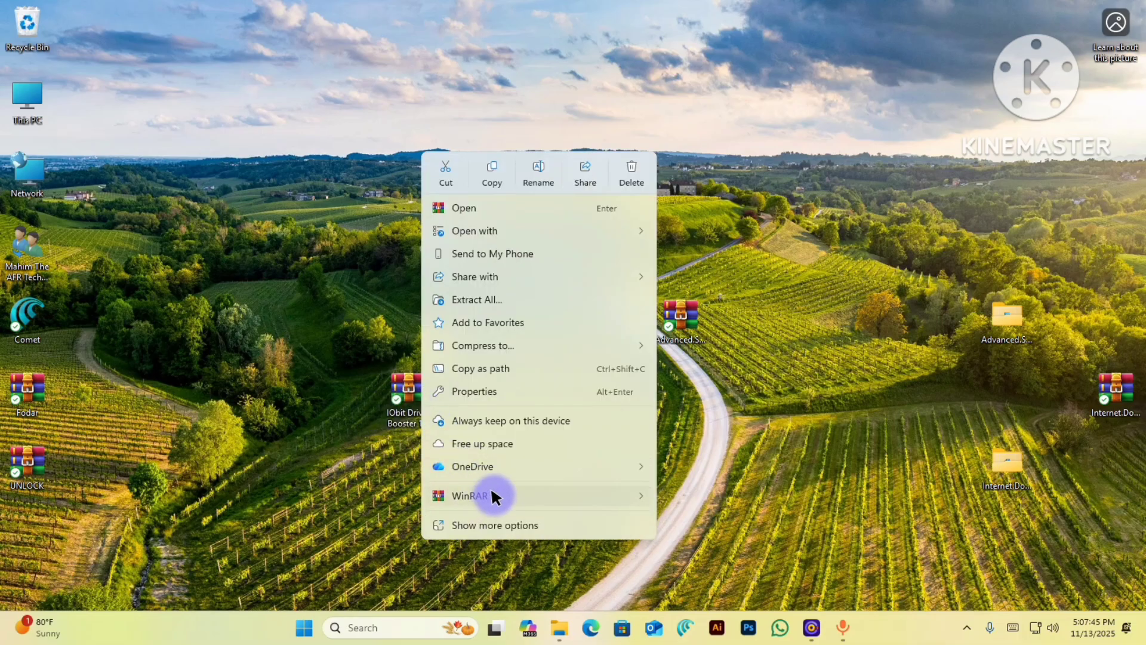
mouse_move(493, 495)
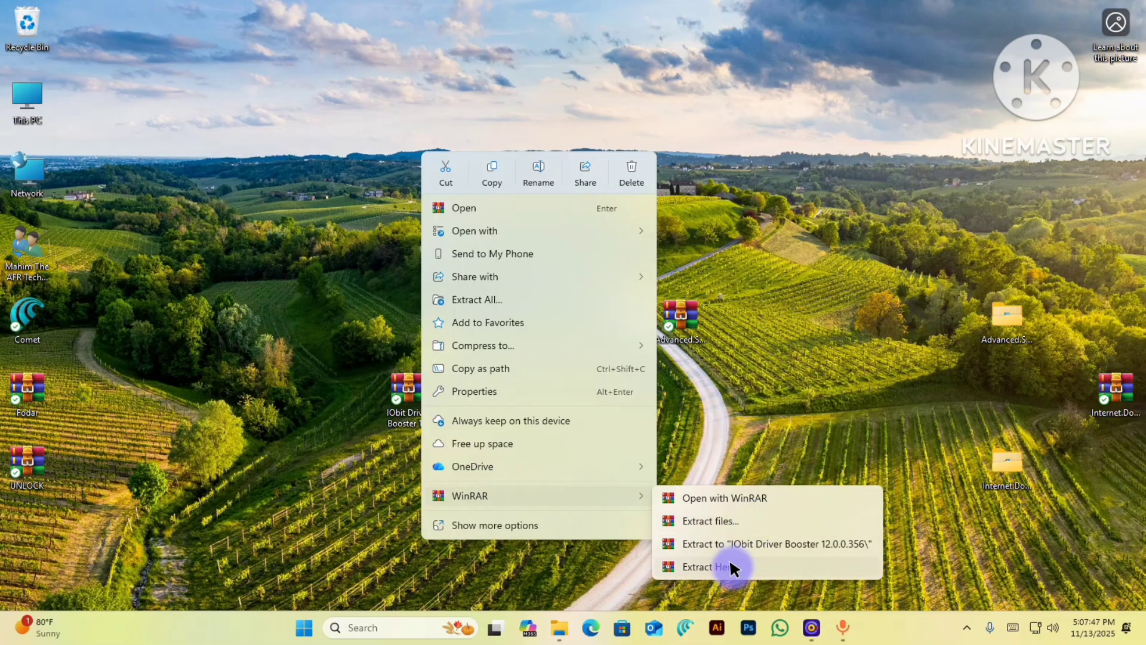
click(730, 563)
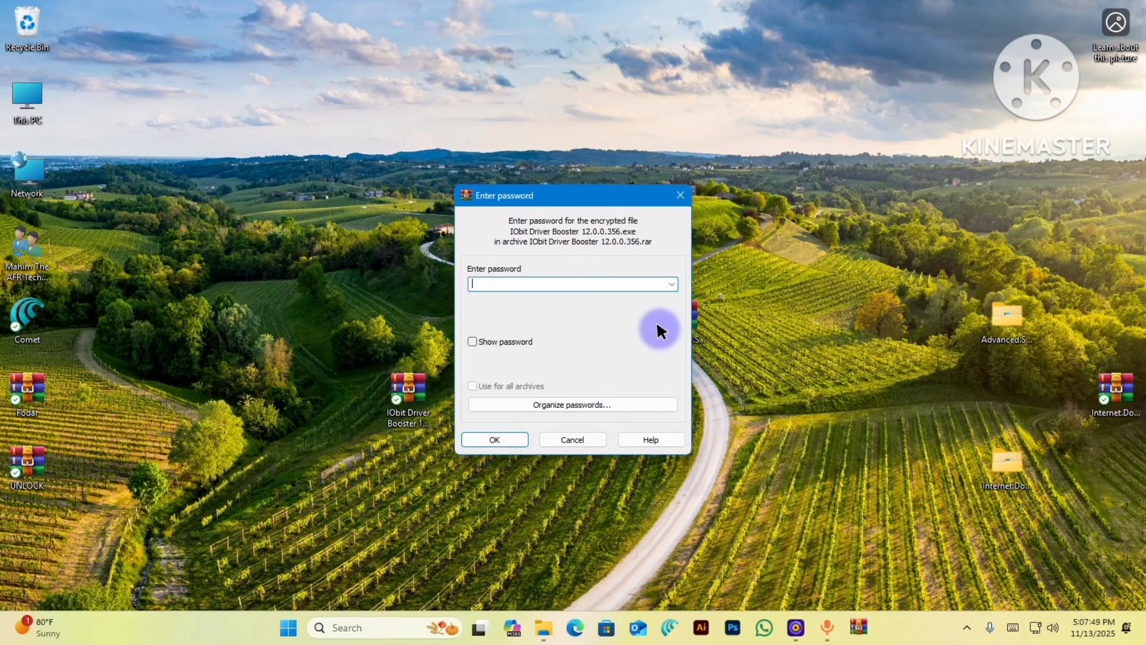
text(•••••)
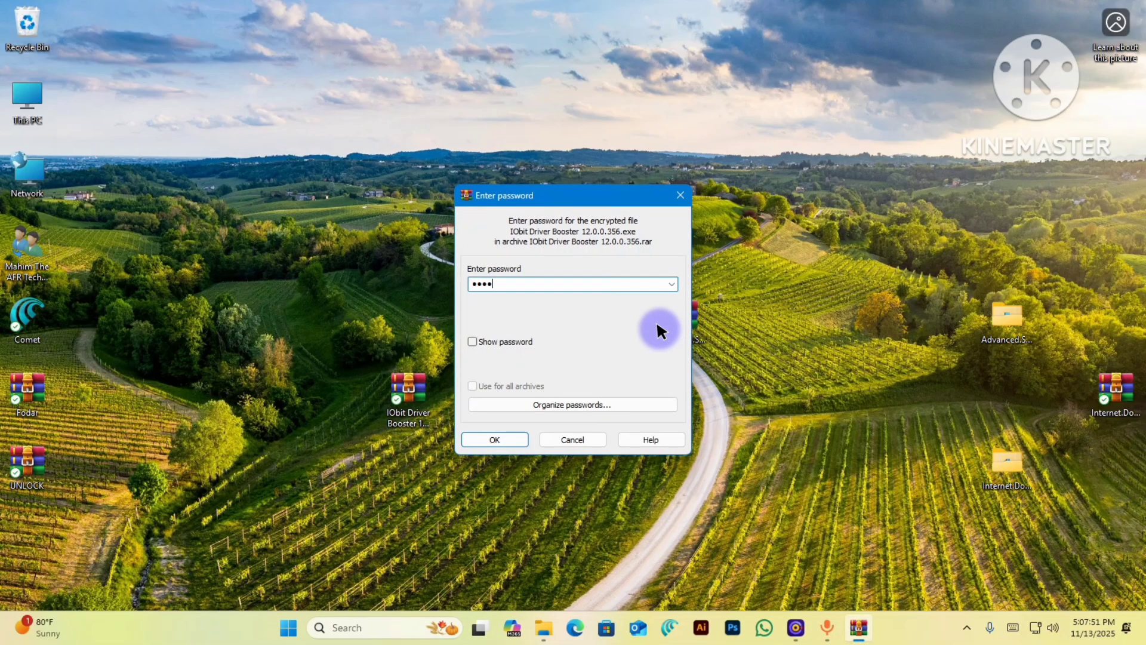
text(••)
key(Return)
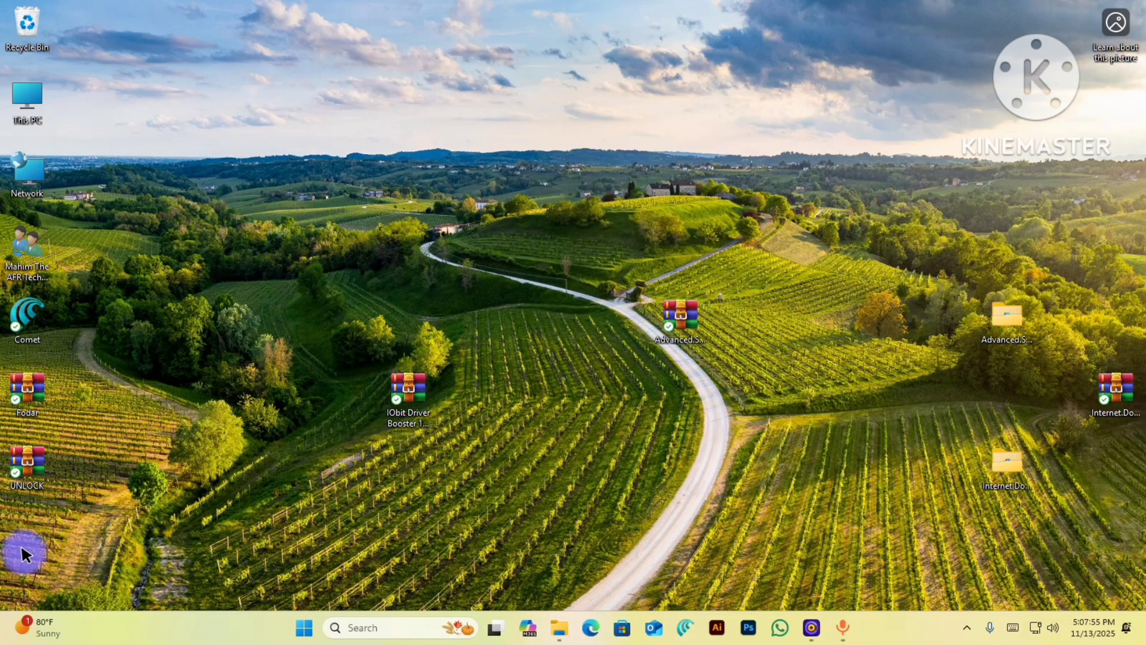
- Line up the three original archives in a row at the top of the desktop
drag(19, 535, 731, 394)
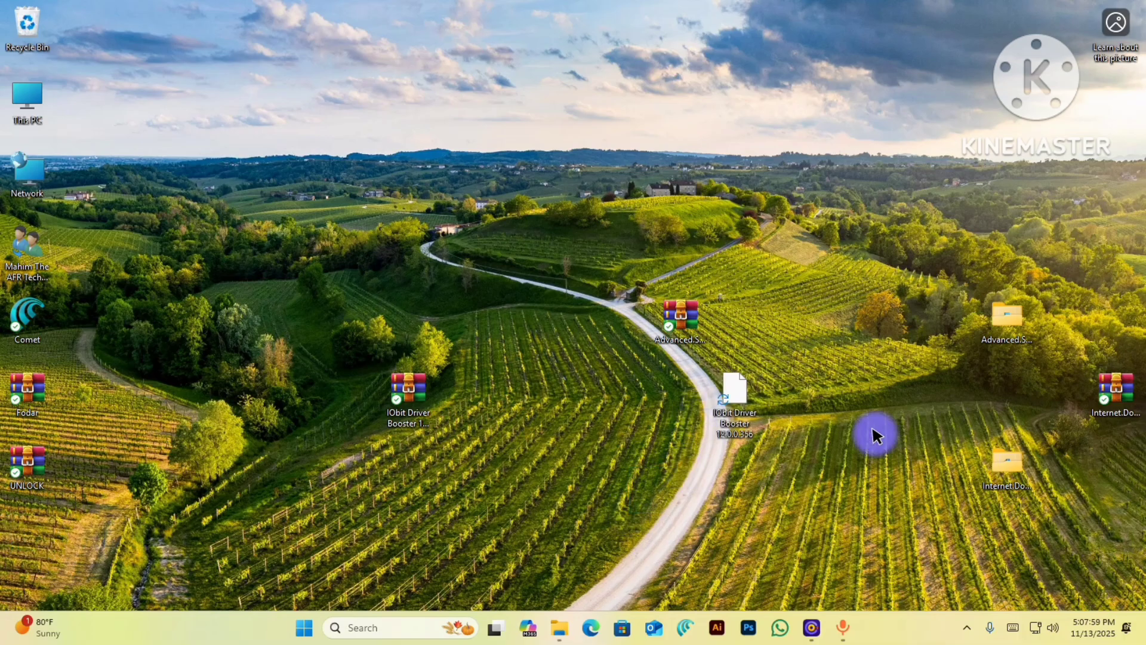
drag(1119, 411, 472, 103)
drag(677, 320, 407, 174)
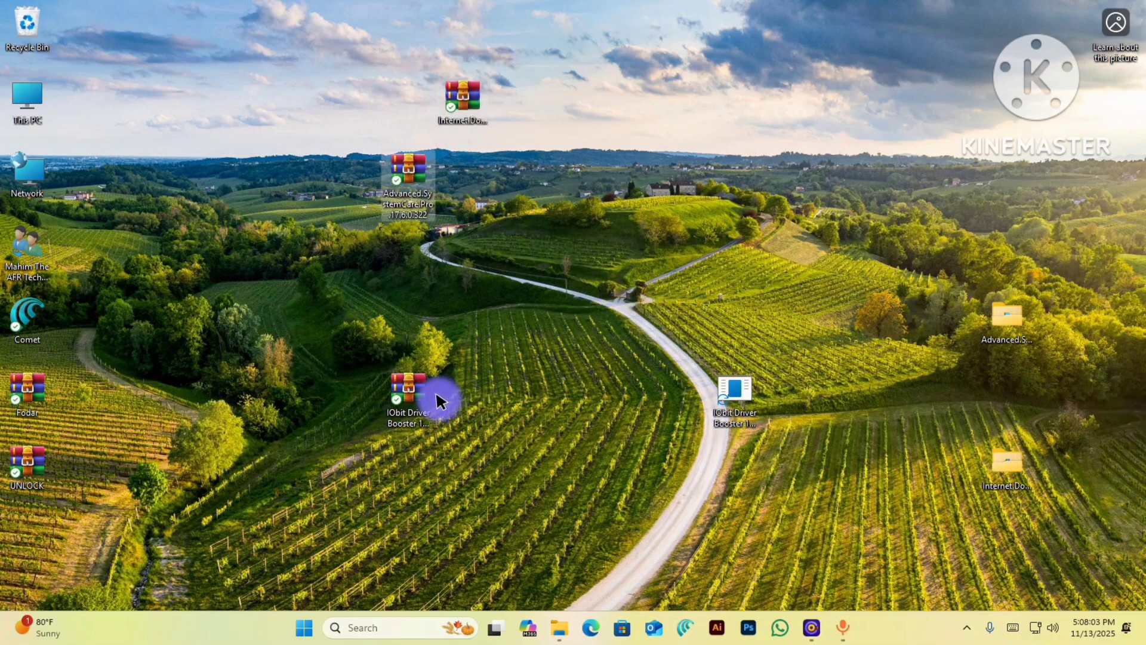
drag(436, 397, 326, 110)
drag(408, 173, 353, 108)
drag(461, 102, 416, 123)
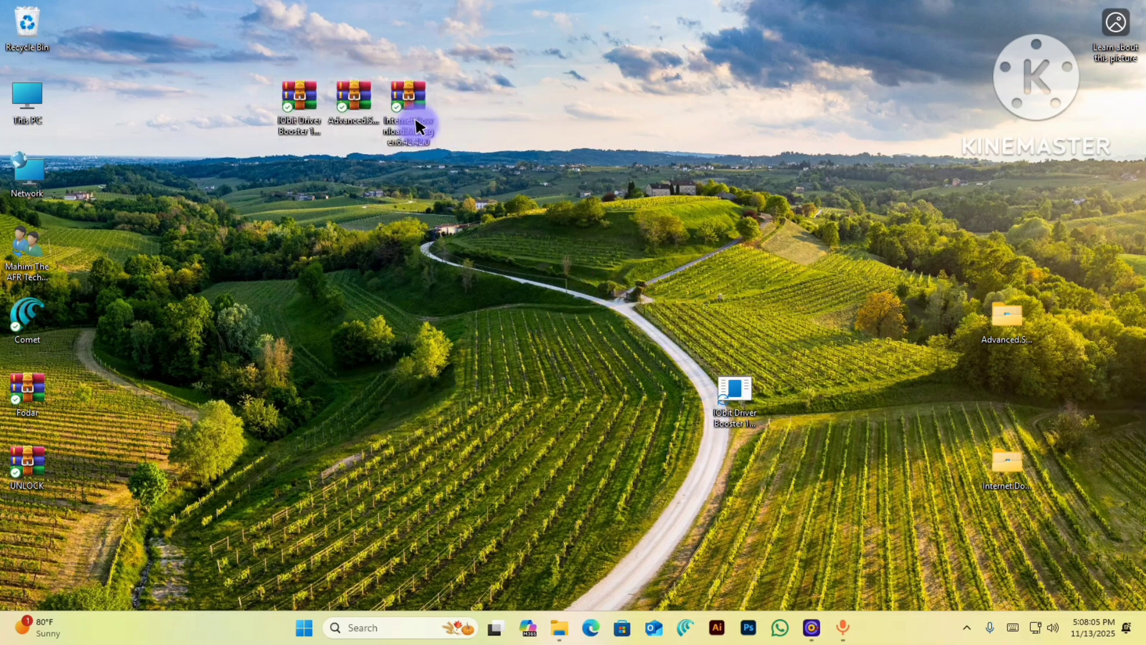
- Permanently delete the three archives and place the IObit installer beside the folders
drag(550, 161, 276, 69)
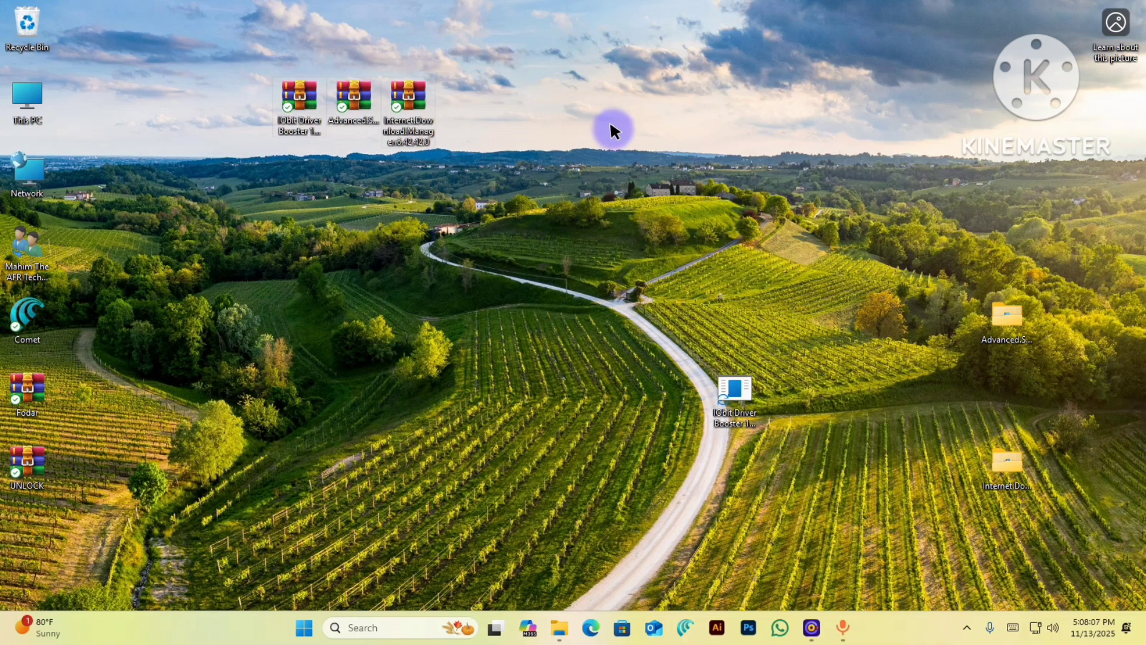
key(shift+Delete)
click(629, 318)
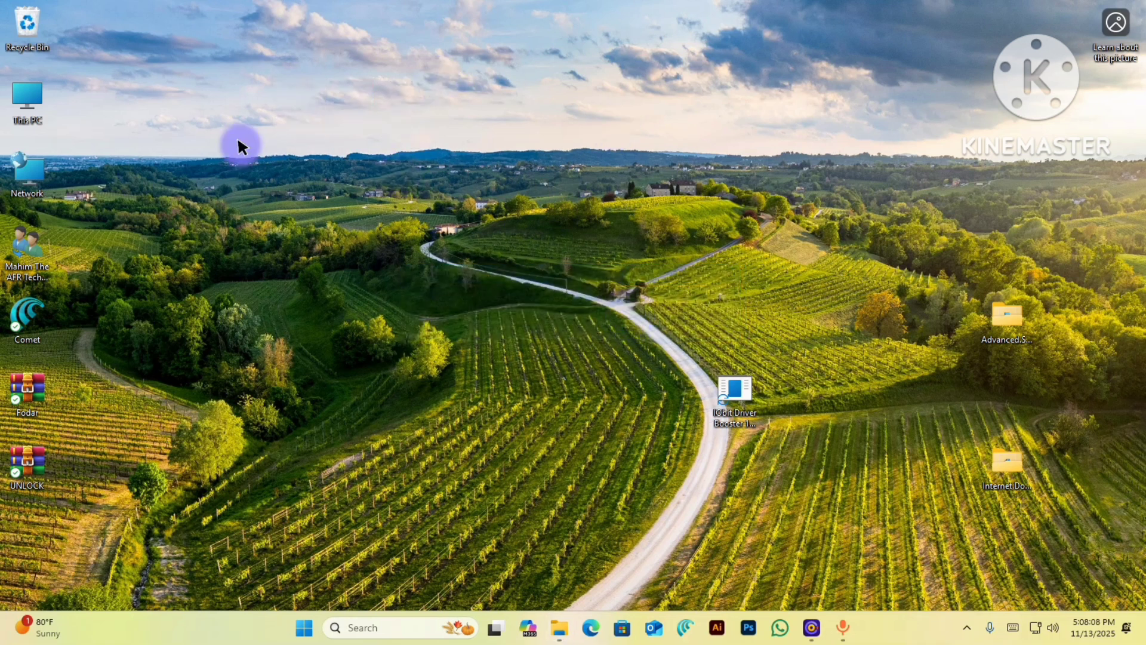
drag(716, 405, 907, 324)
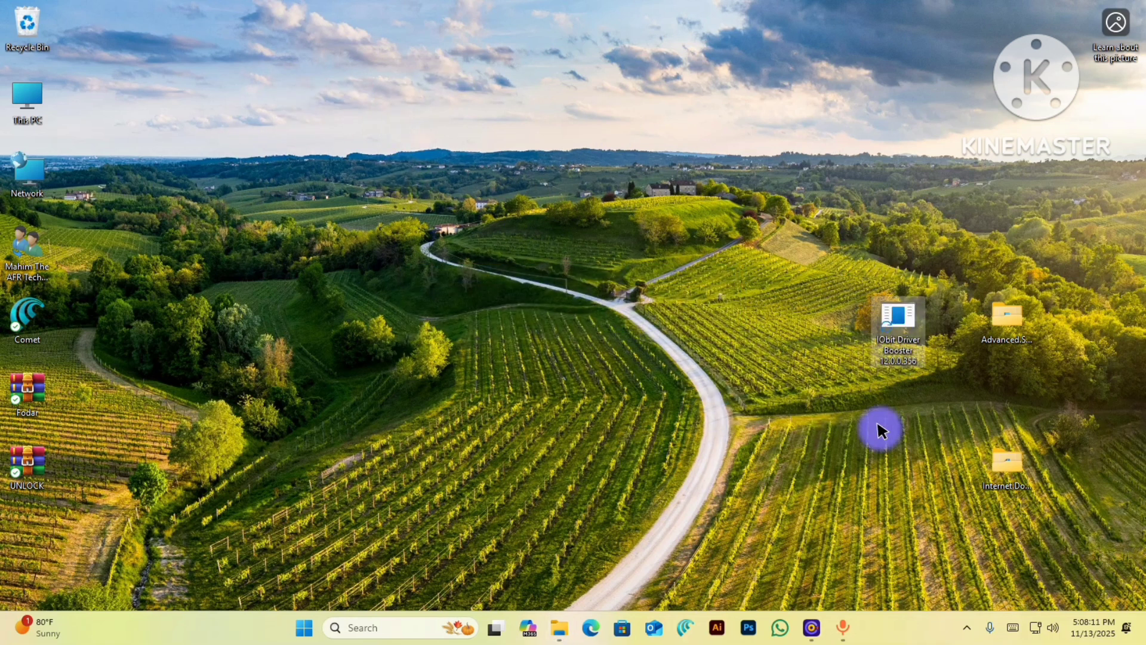
- Create a new desktop folder named Winrar
right_click(404, 309)
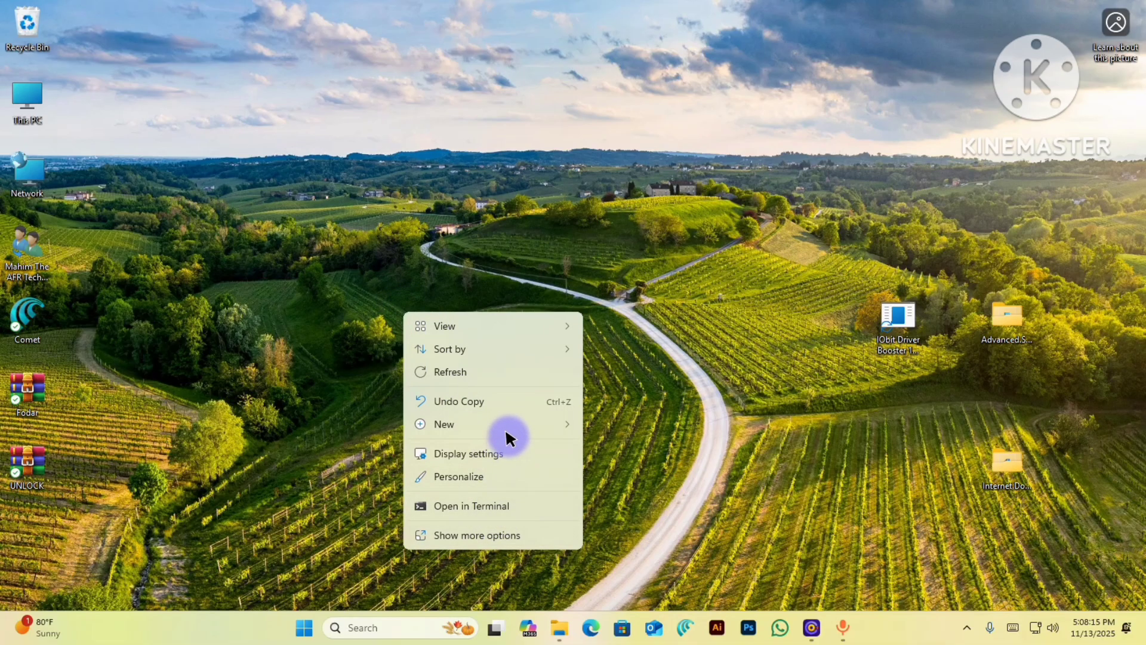
mouse_move(507, 424)
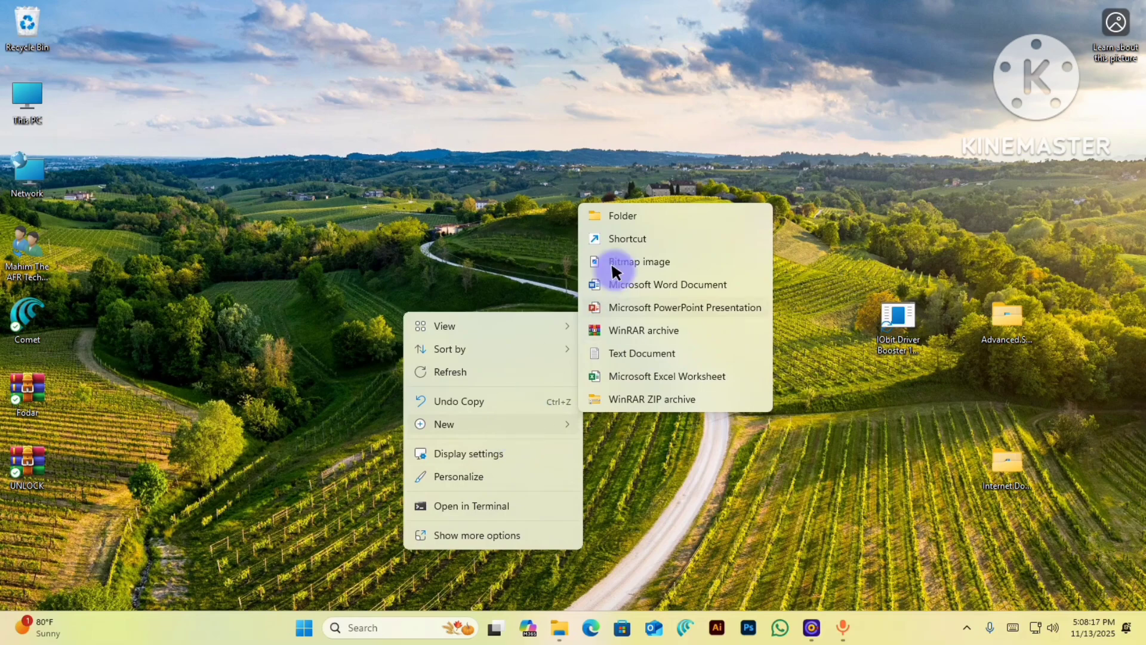
click(624, 216)
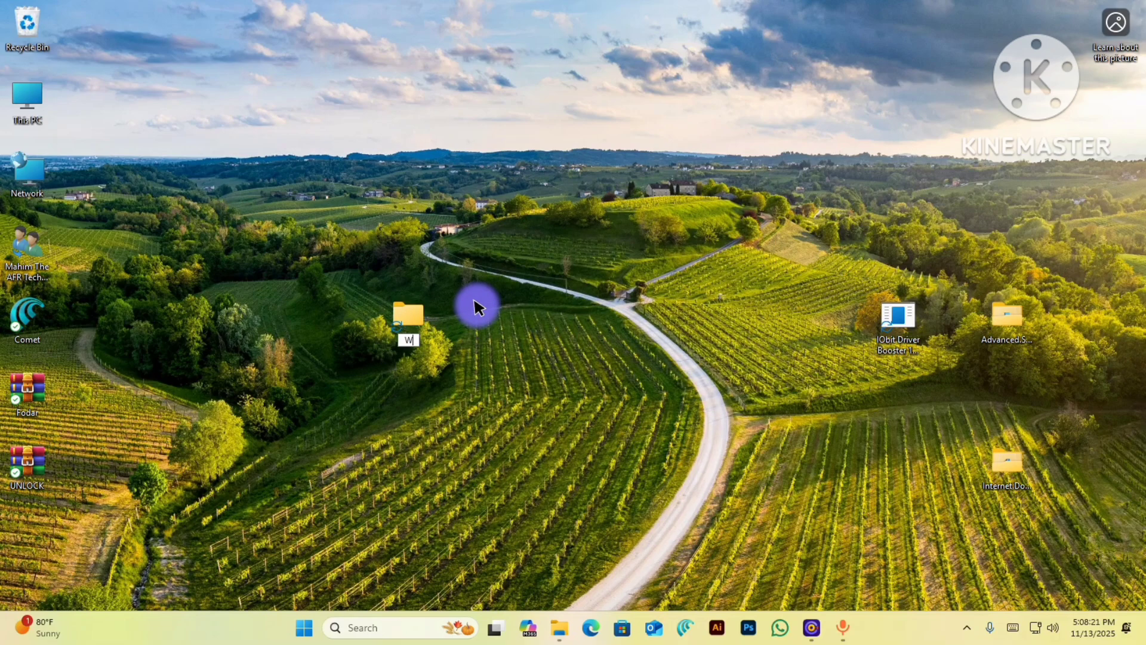
text(Winrar)
key(Return)
drag(833, 211, 1067, 489)
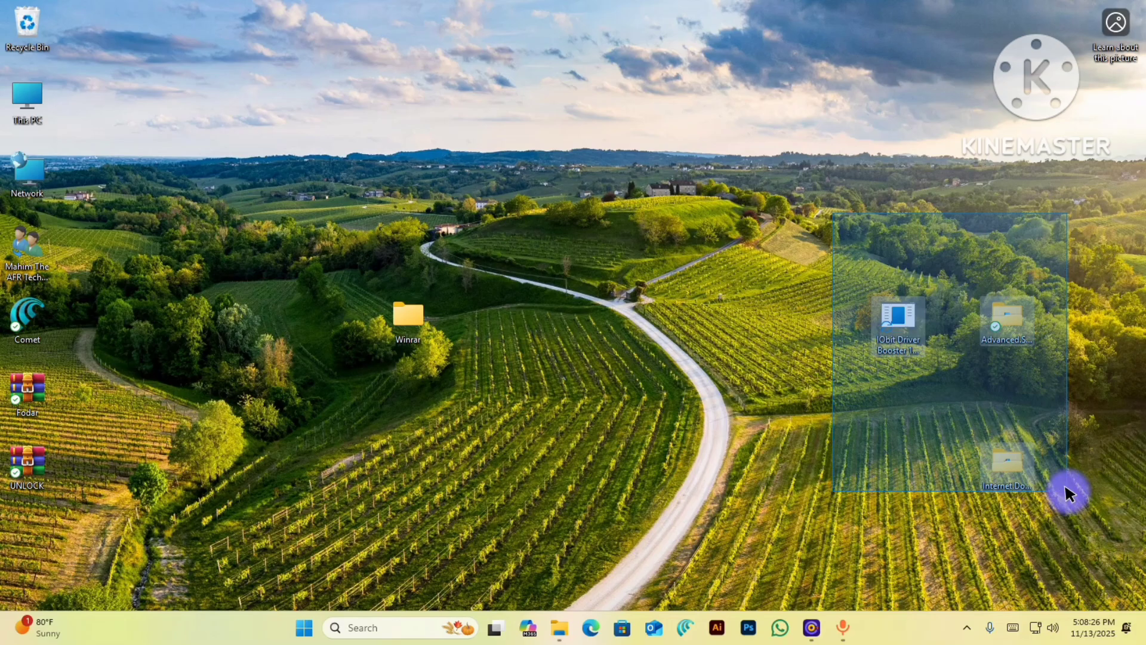
- Select the IObit installer and both program folders and open their context menu
click(897, 321)
right_click(897, 322)
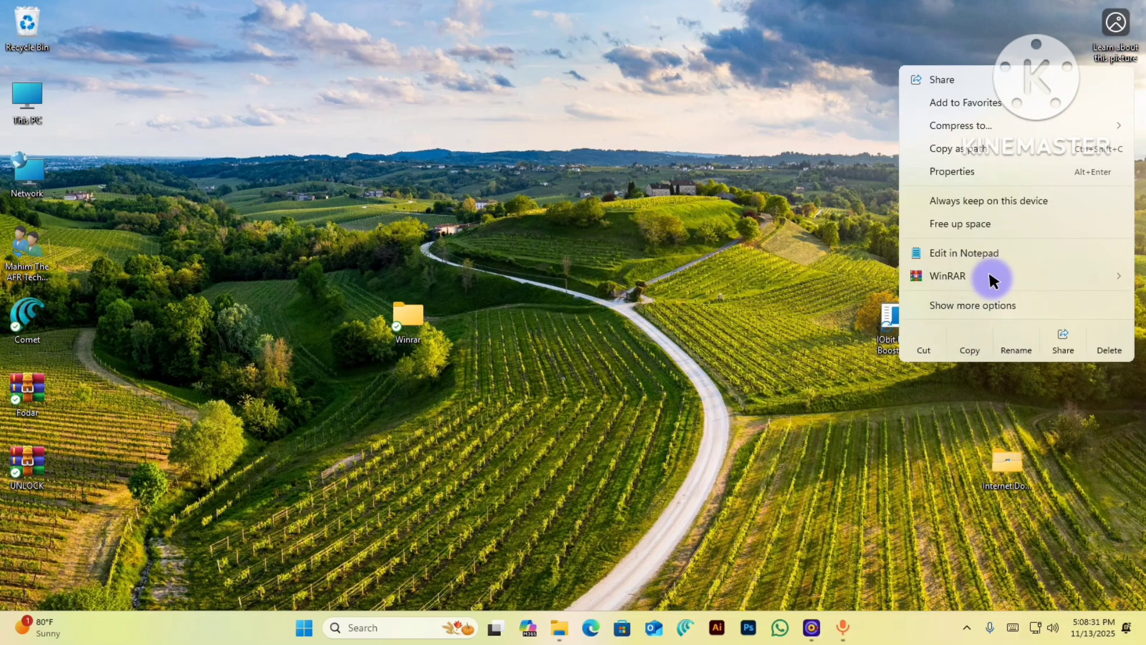
mouse_move(988, 281)
click(768, 279)
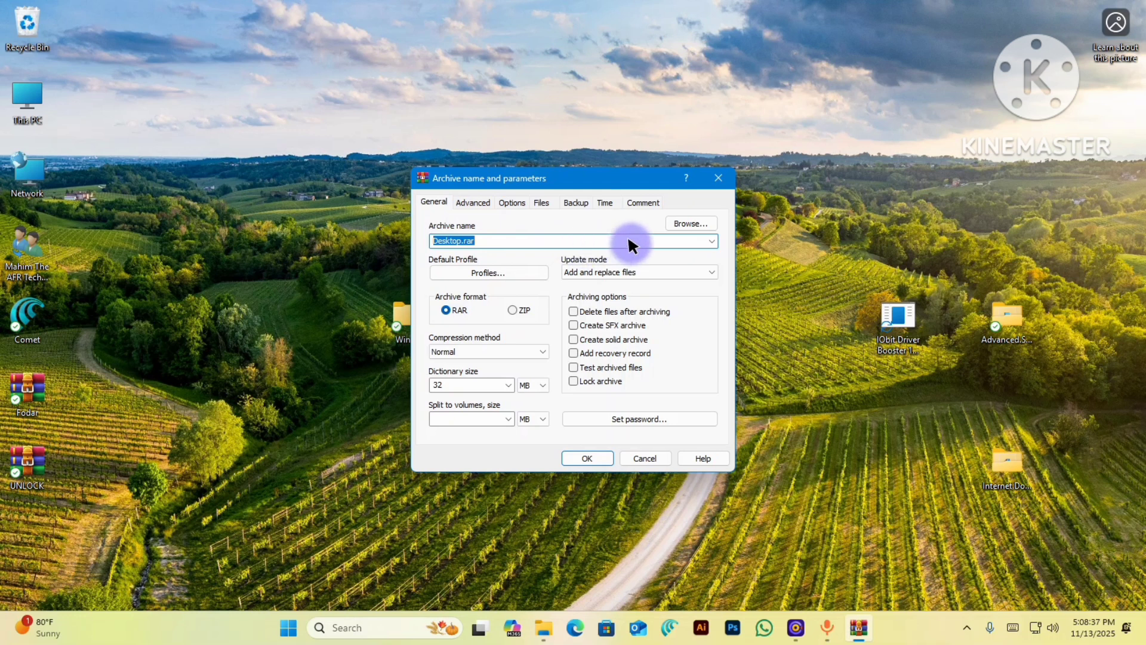
click(719, 178)
drag(824, 248, 925, 287)
click(916, 318)
right_click(917, 318)
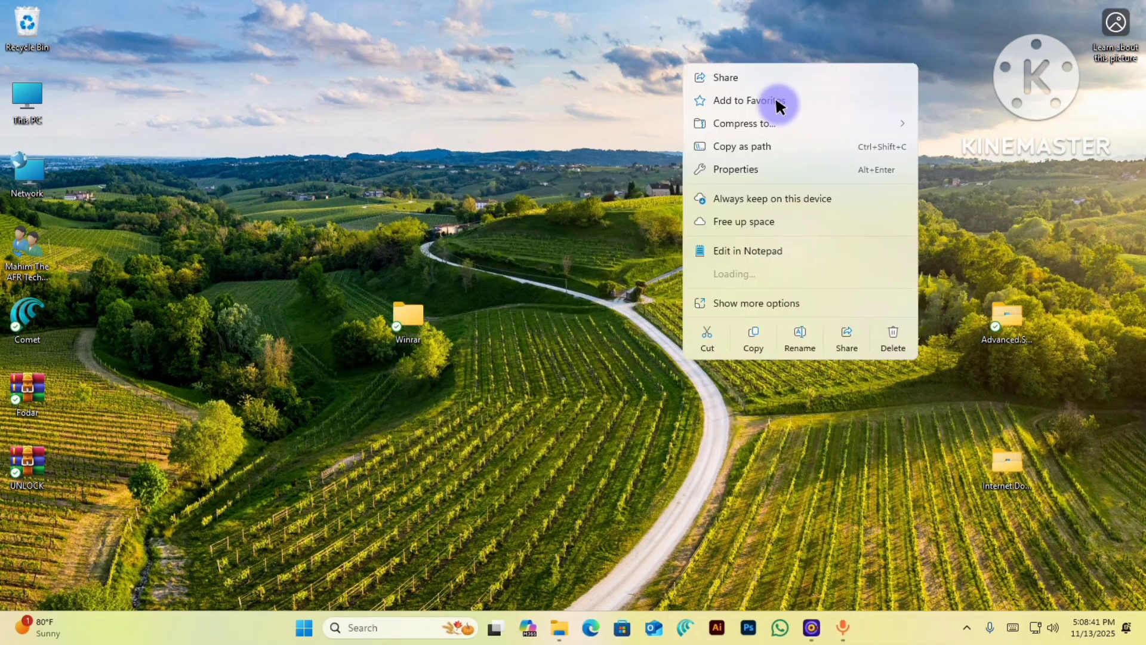
- Cut the program folders and paste them into the new Winrar folder
click(704, 338)
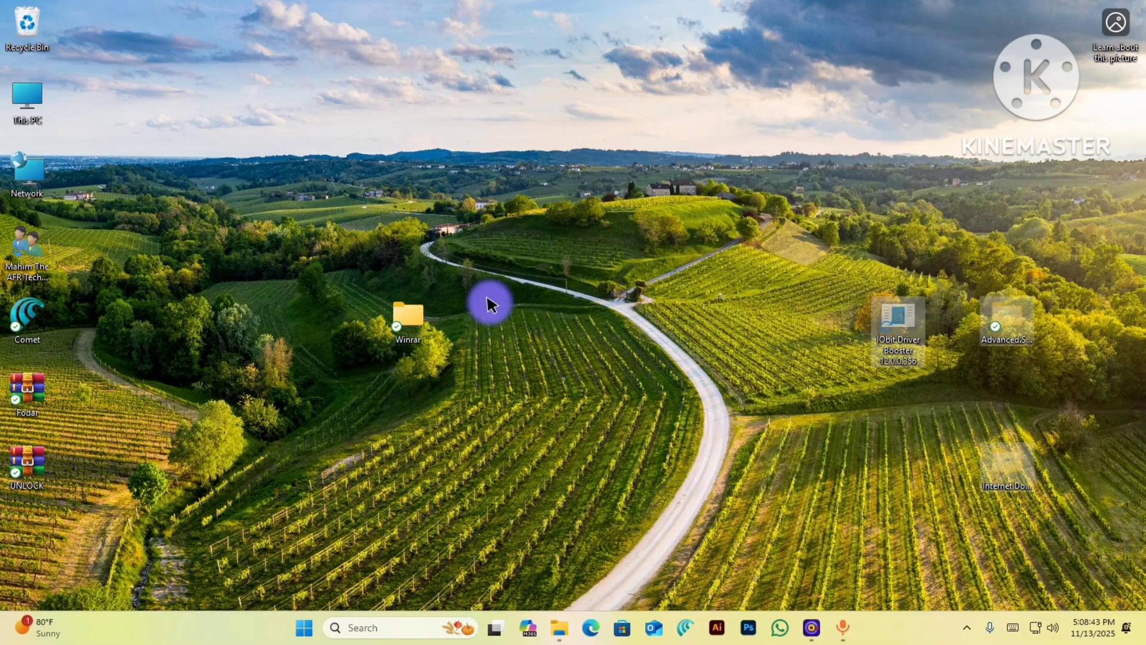
double_click(402, 327)
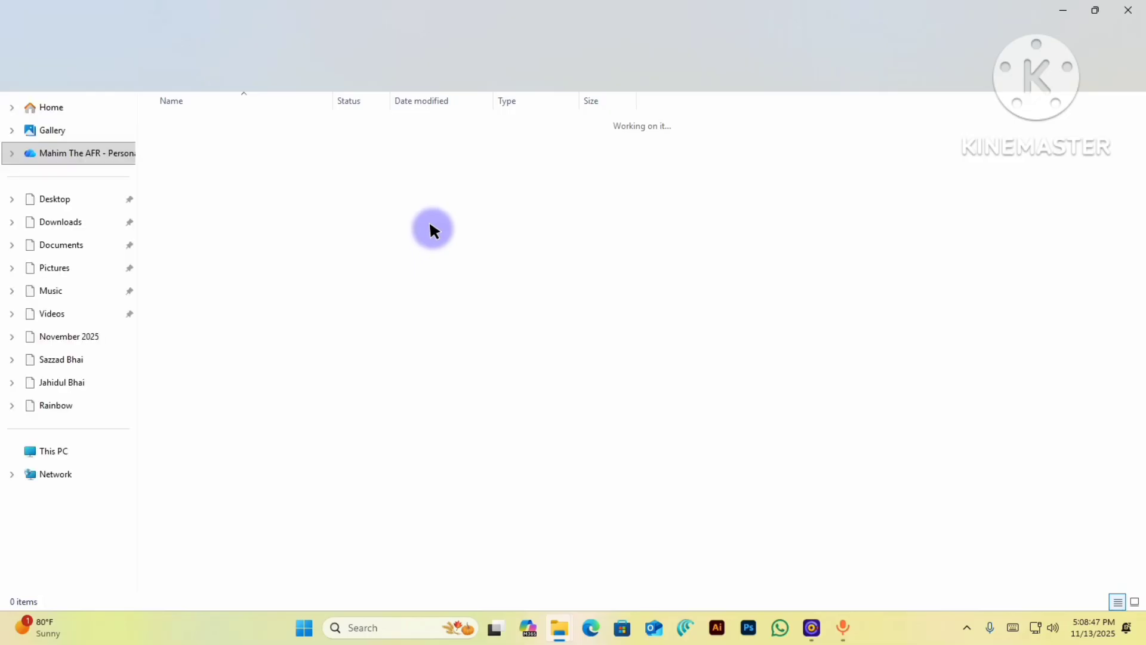
right_click(431, 225)
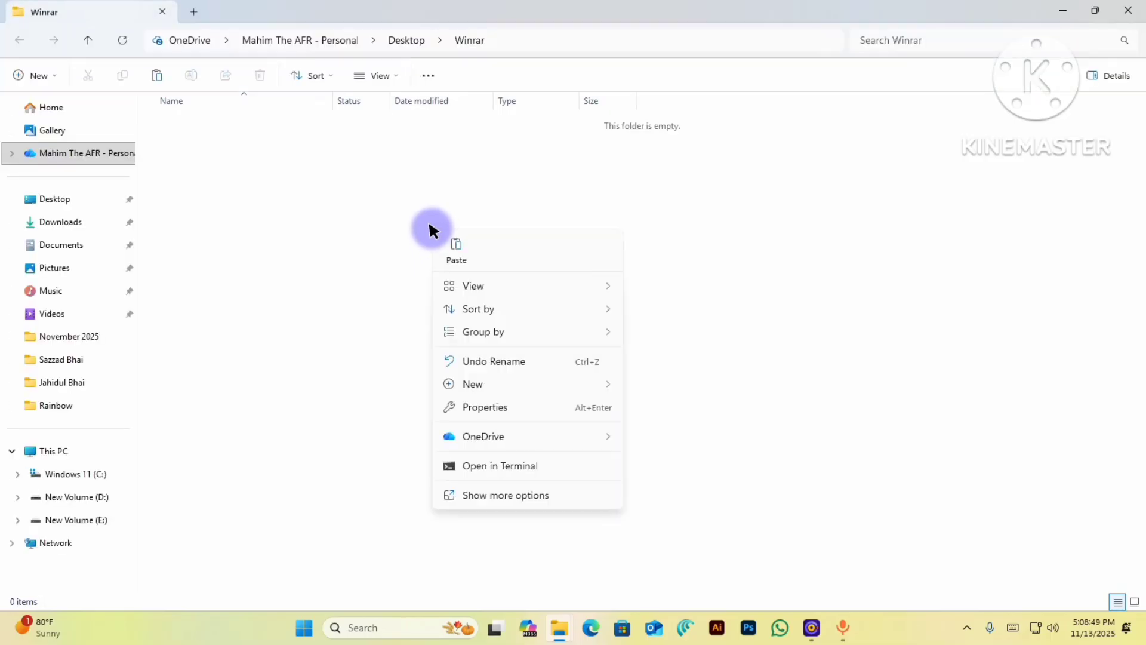
click(500, 214)
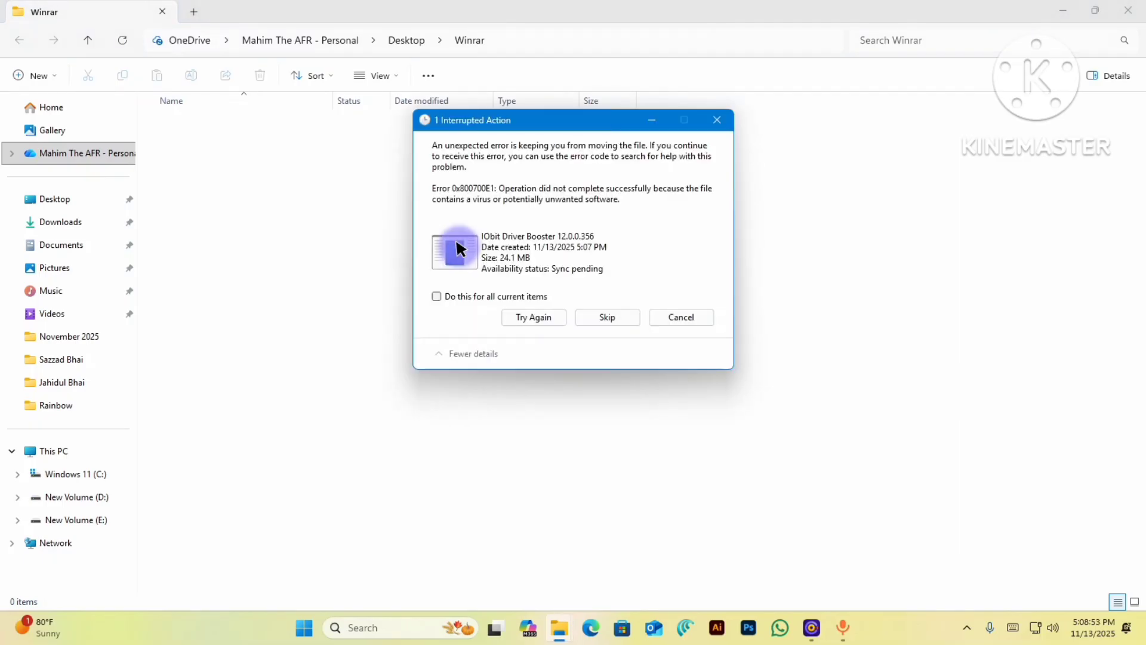
- Skip the blocked IObit Driver Booster file and select both moved folders
click(511, 319)
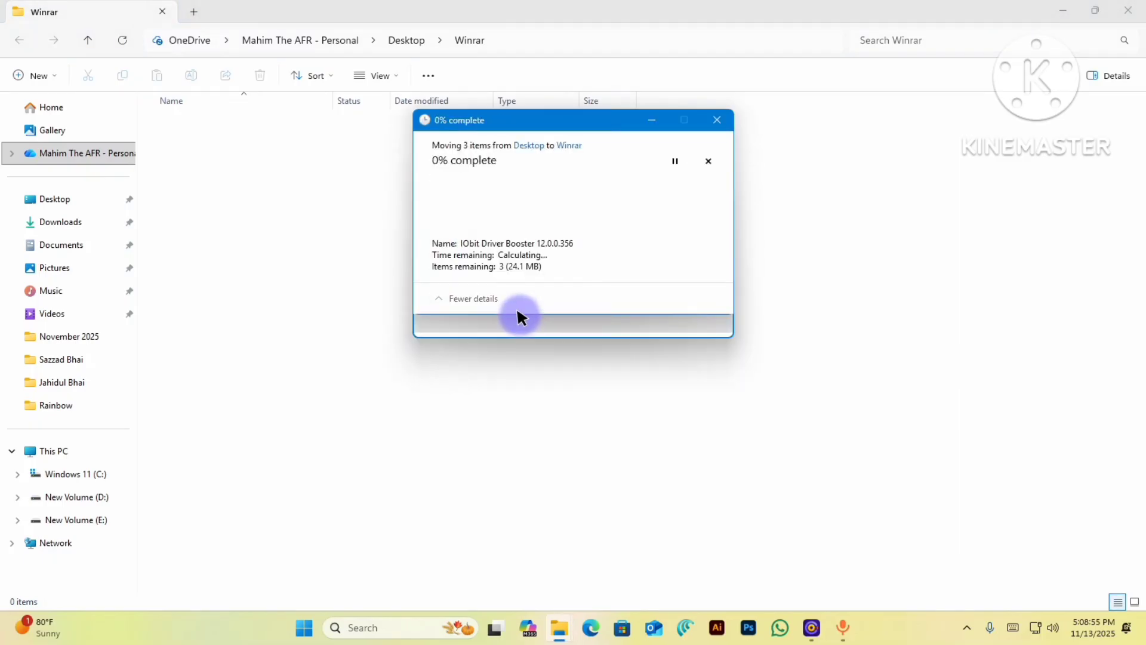
click(508, 314)
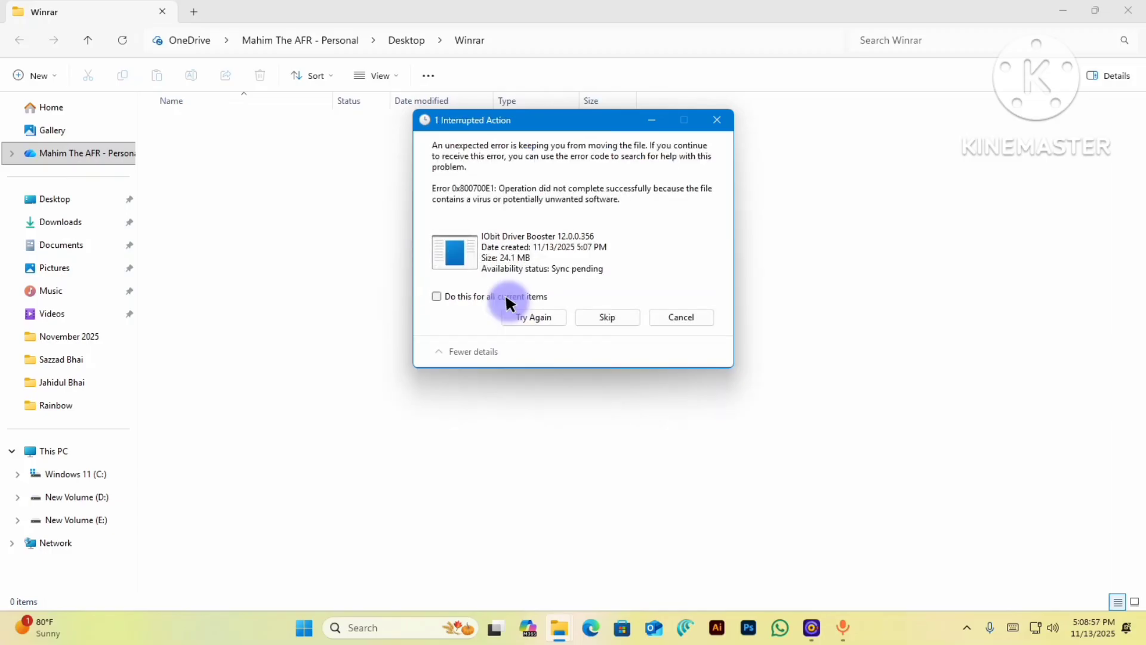
click(607, 317)
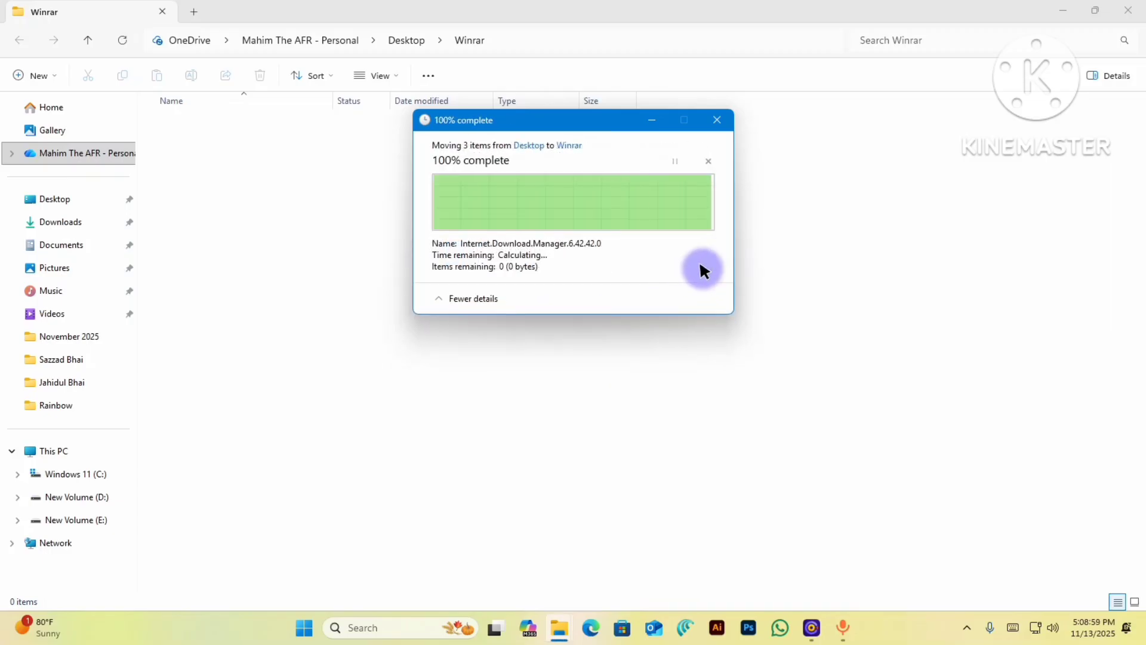
click(236, 146)
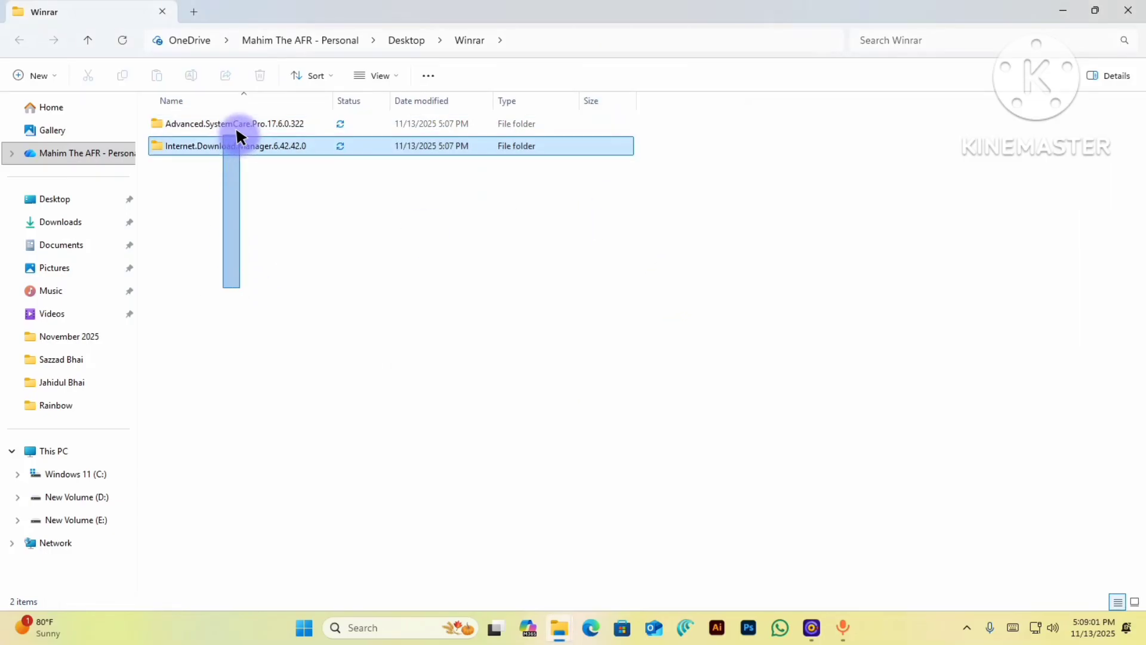
drag(353, 345, 332, 119)
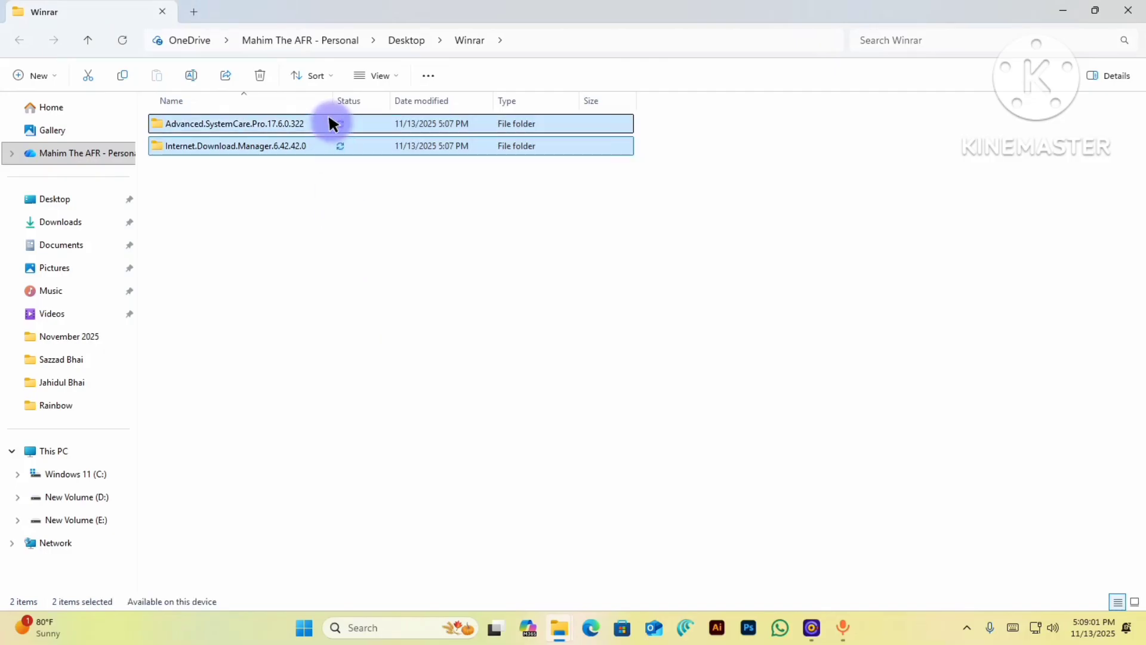
- Open WinRAR's Add to archive settings for the two folders, then close the Winrar folder window
right_click(330, 127)
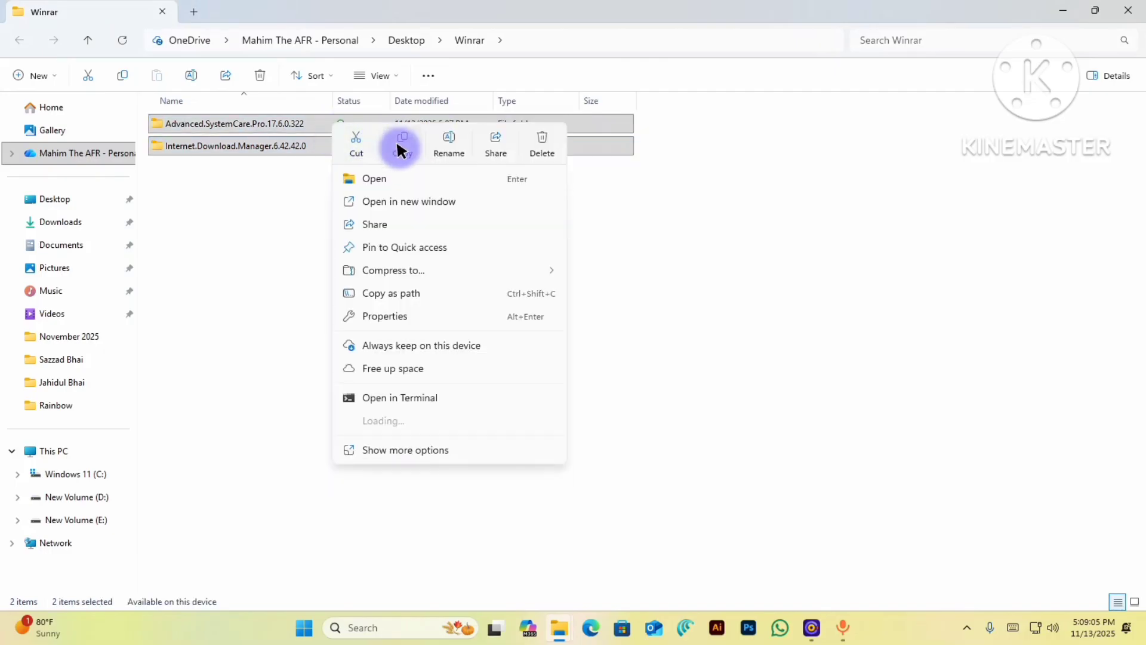
mouse_move(470, 417)
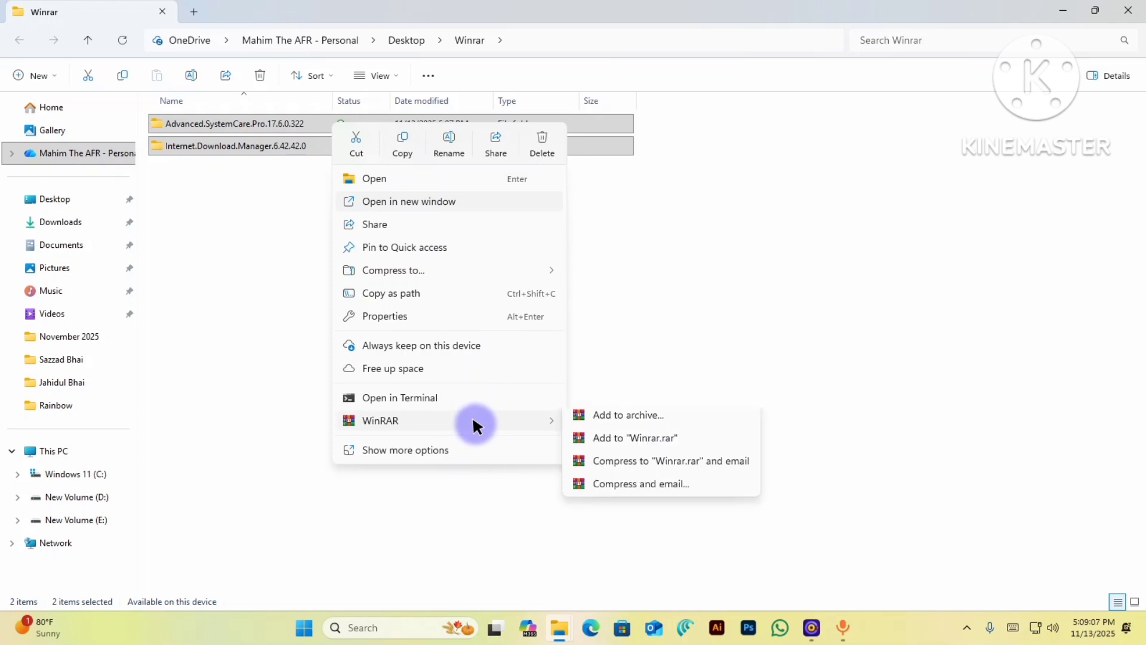
click(621, 422)
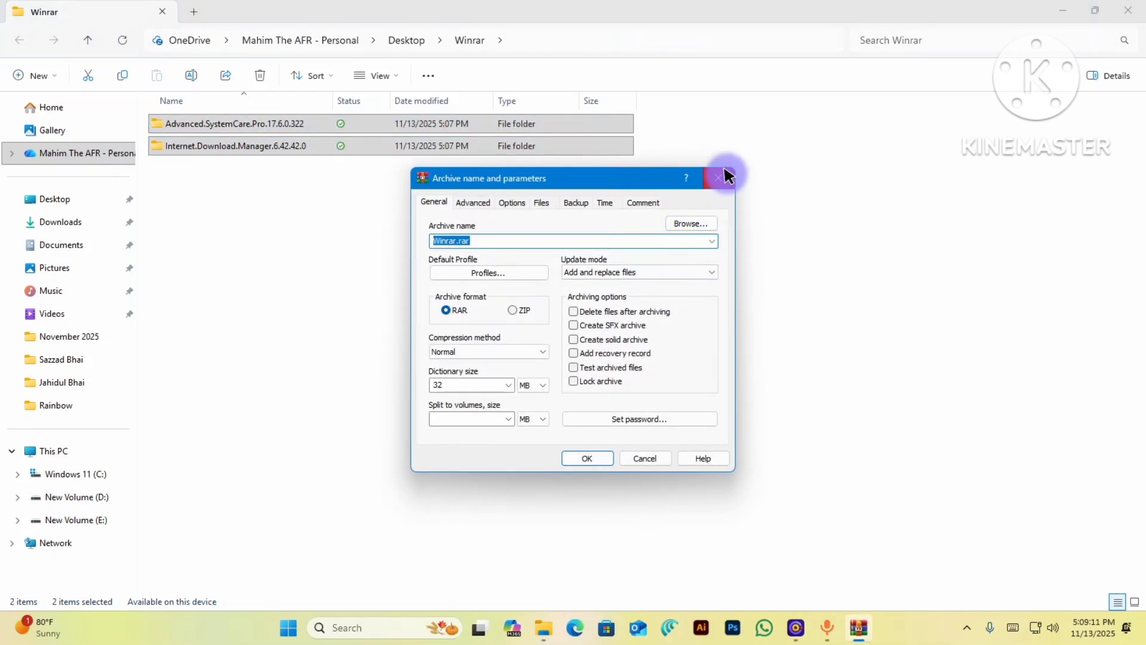
click(1118, 18)
- Close the earlier archive dialog and open Add to archive for the desktop Winrar folder
click(729, 174)
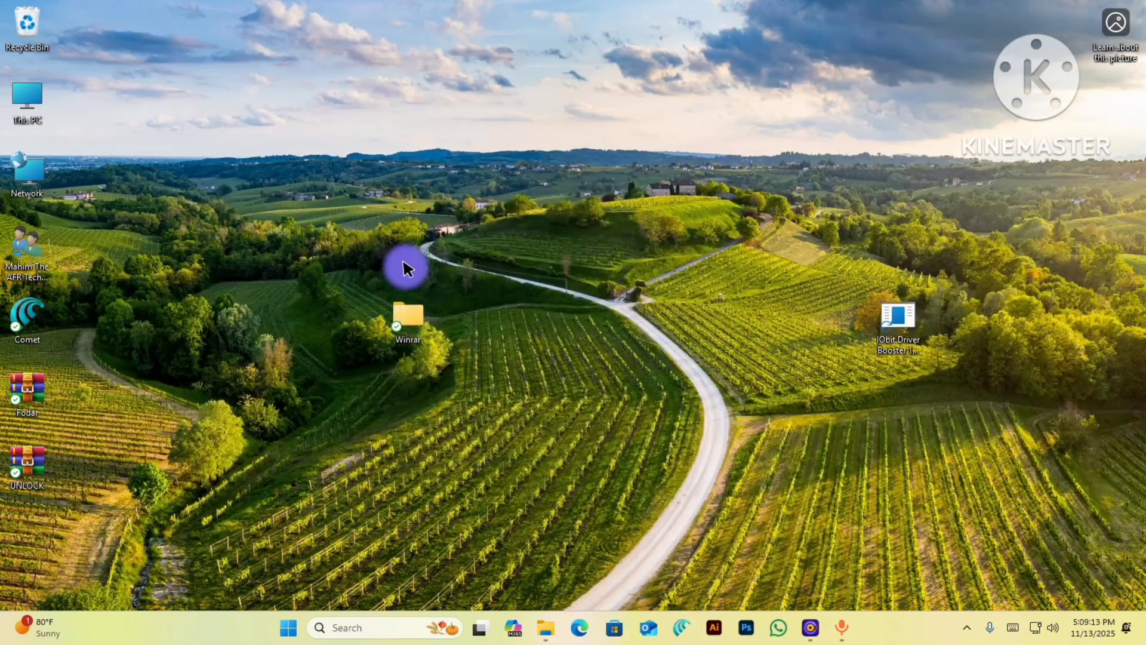
right_click(395, 303)
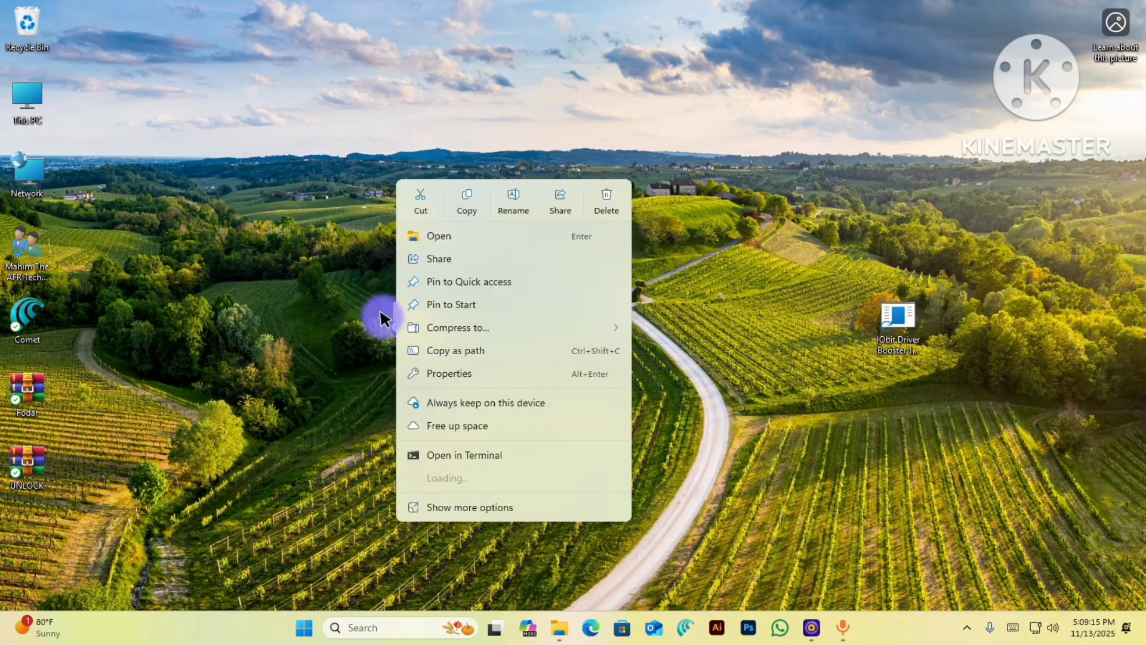
right_click(387, 314)
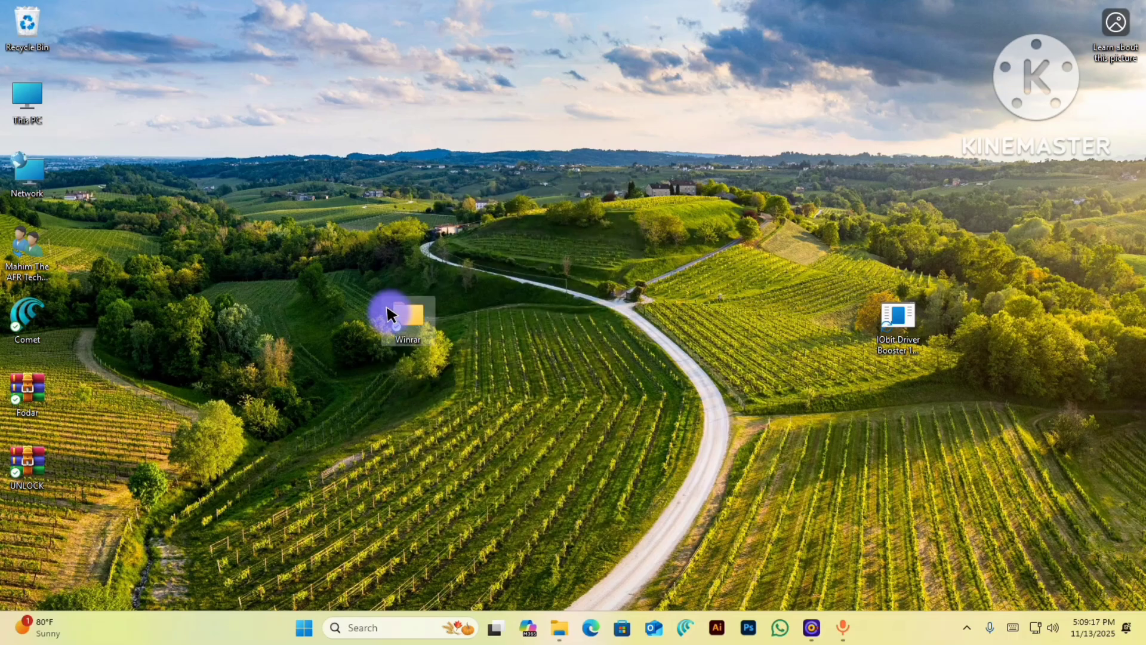
mouse_move(541, 499)
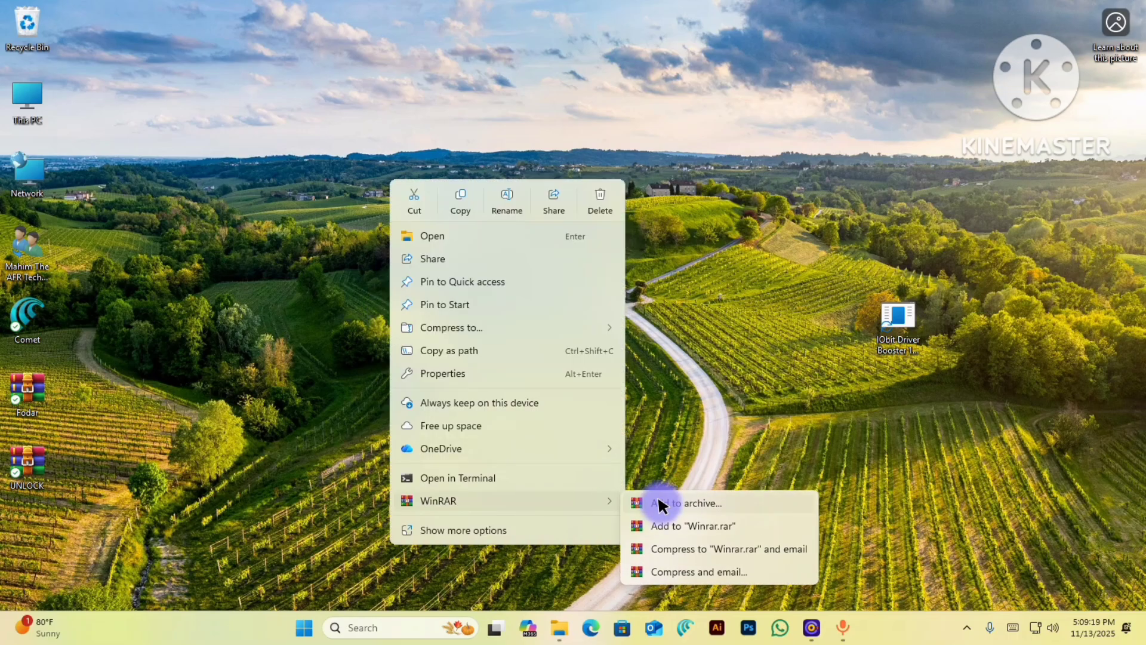
click(661, 505)
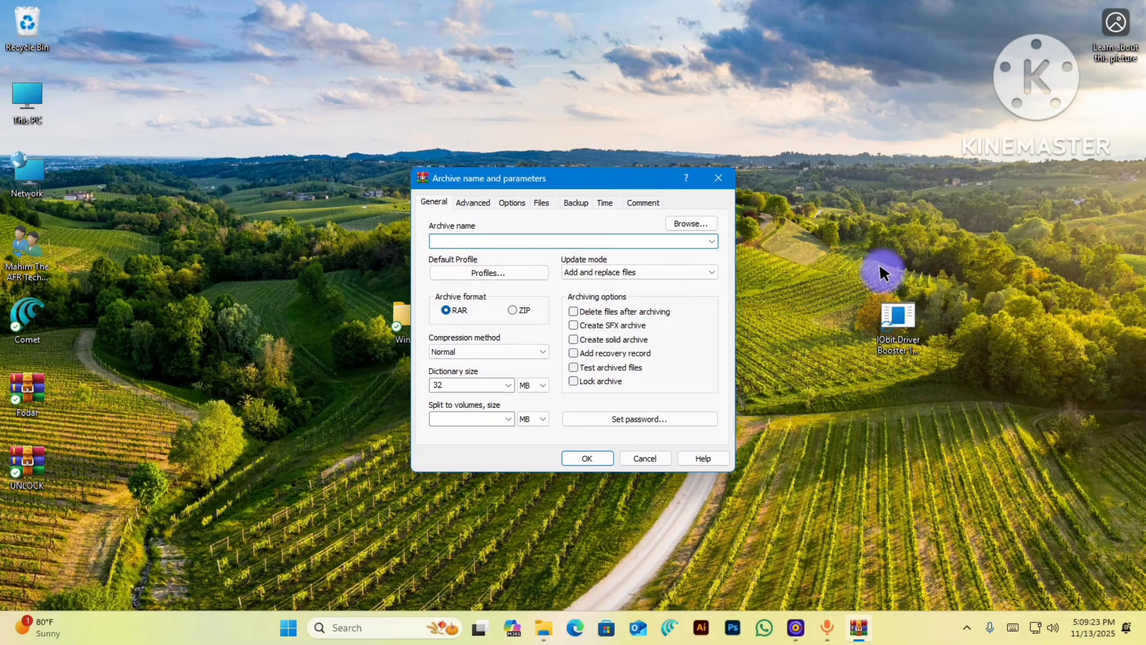
- Set a password for the archive, showing it in plain text, and start archiving
click(897, 323)
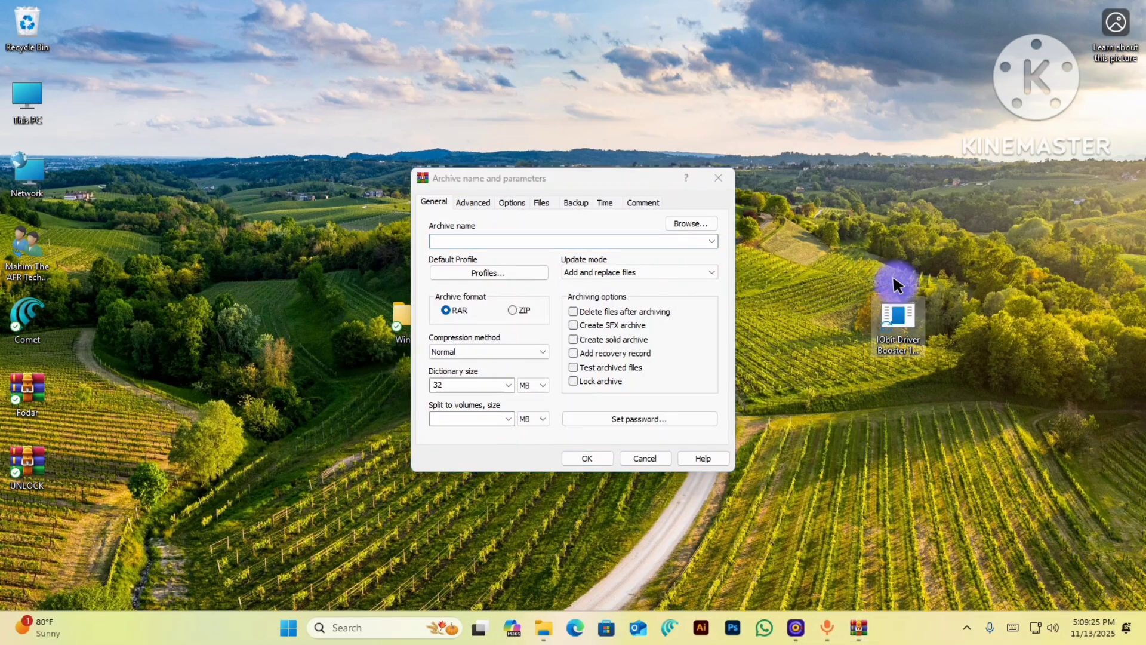
click(625, 415)
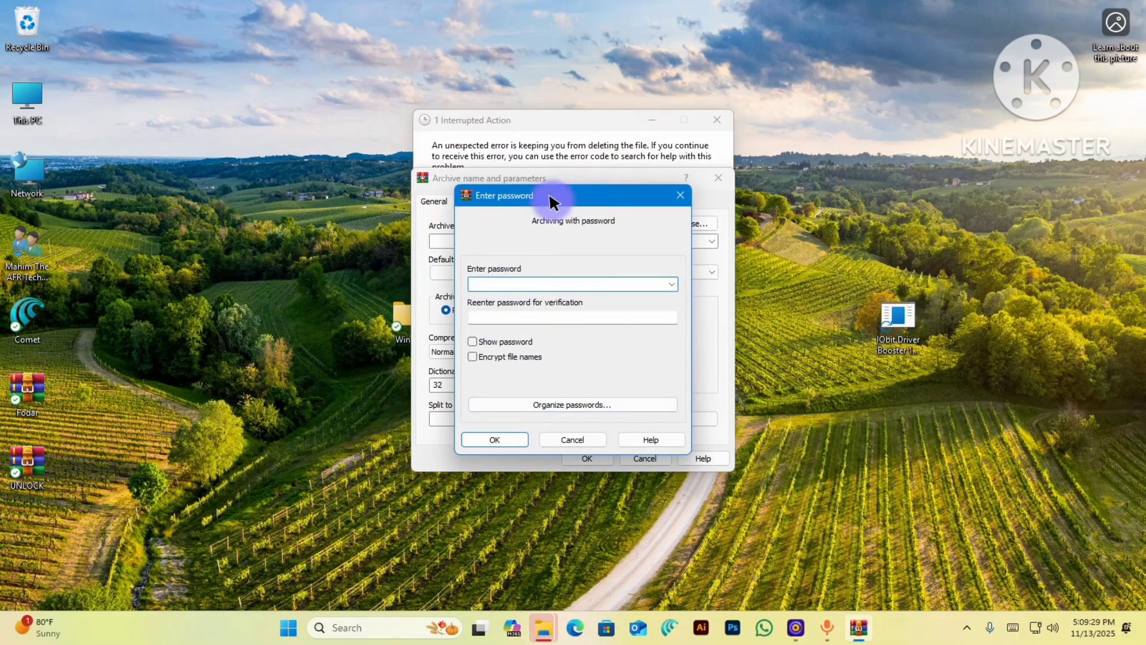
click(716, 117)
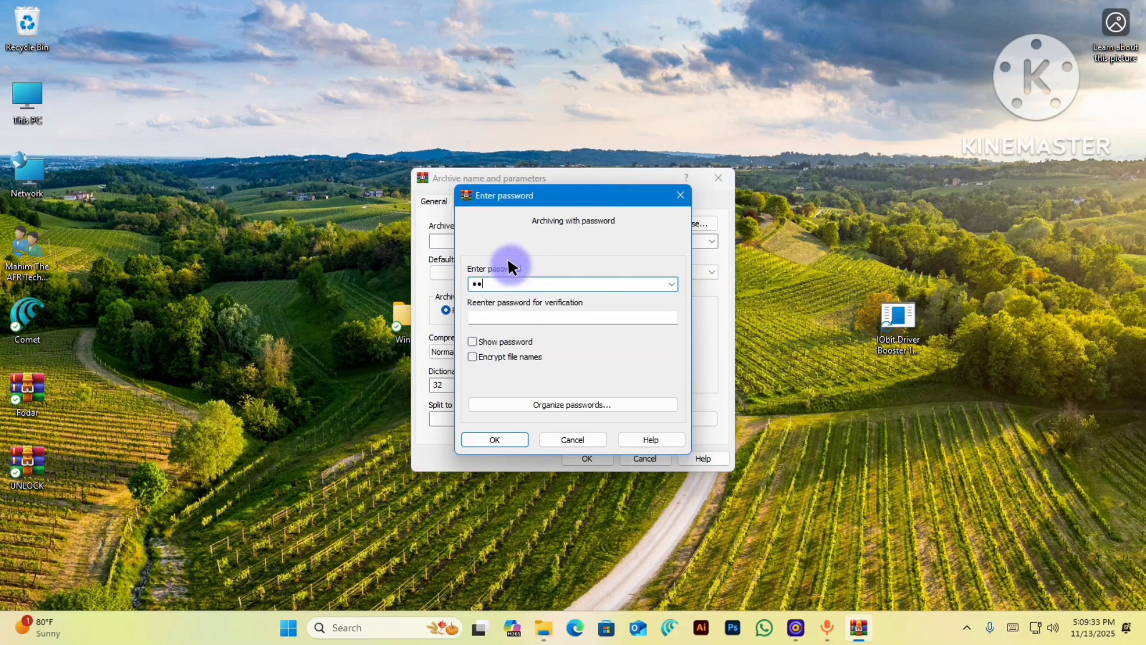
click(472, 341)
click(499, 436)
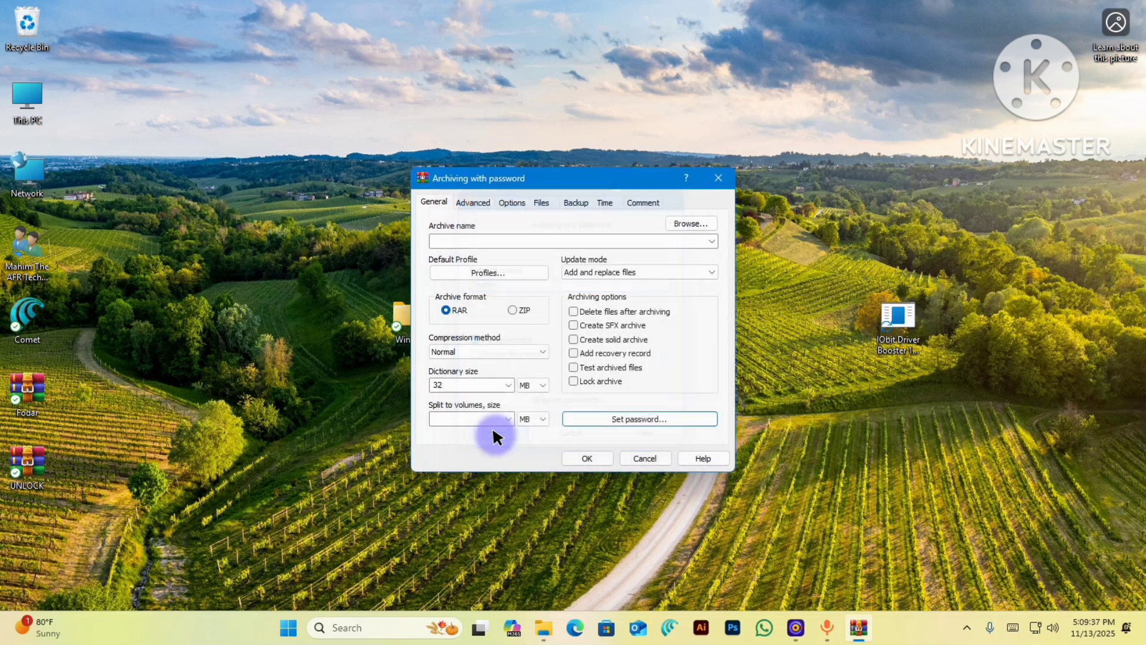
click(584, 457)
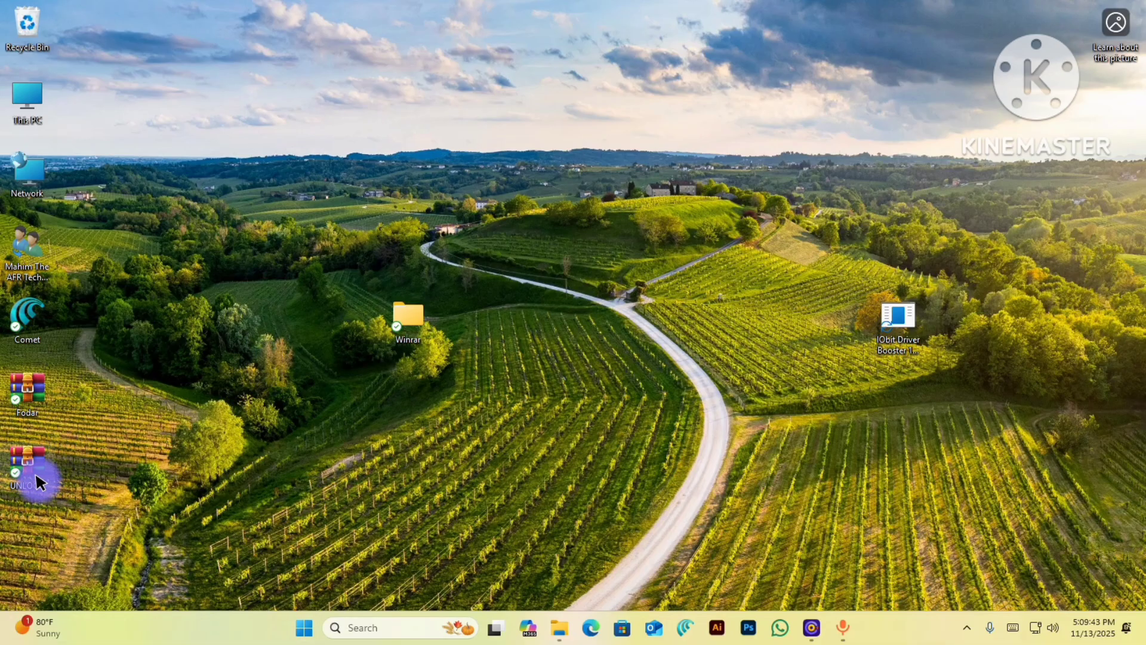
- Move the Winrar folder right and open Add to archive for it
drag(406, 323, 543, 306)
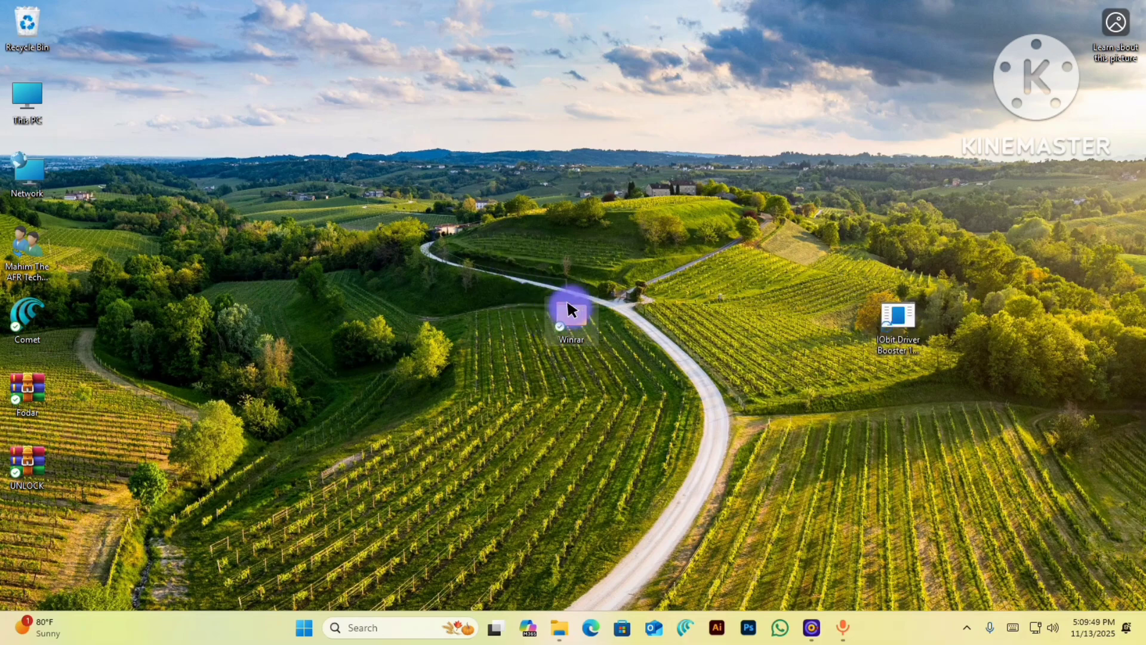
right_click(573, 309)
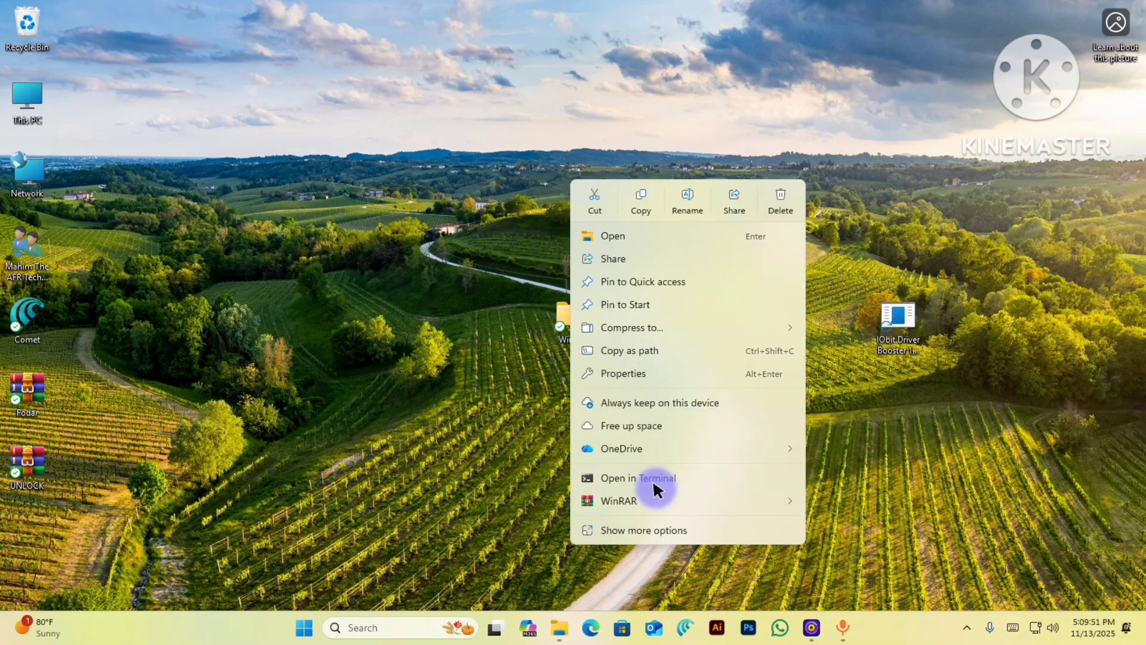
mouse_move(663, 503)
click(821, 503)
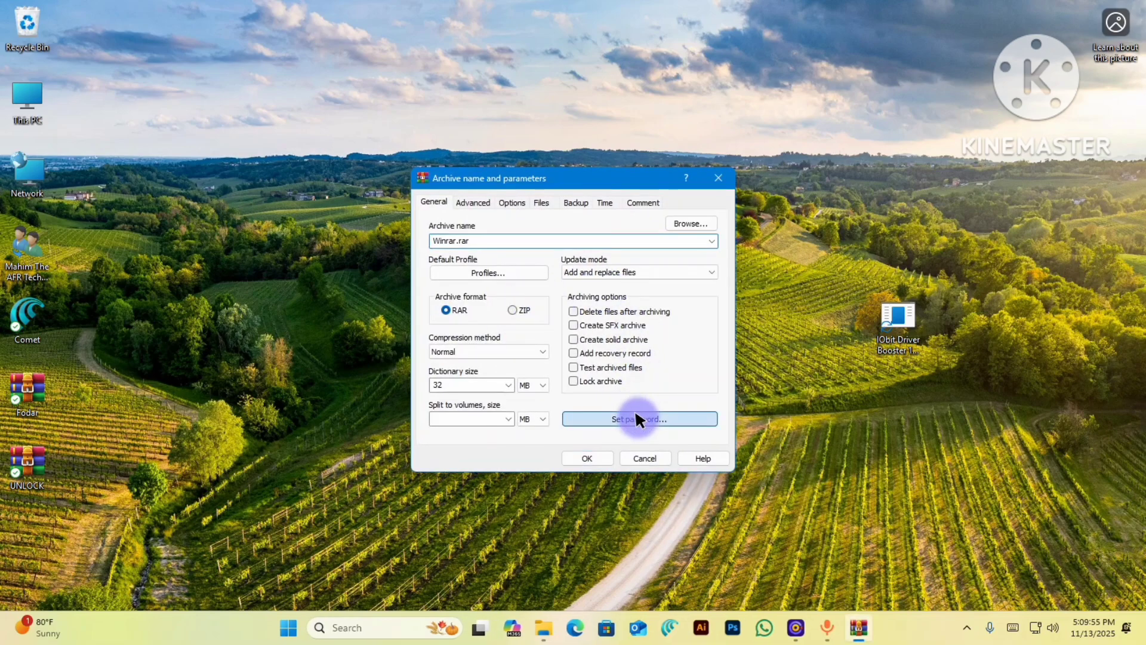
- Set the archive password, create Winrar.rar, and move it to the desktop's middle right
click(635, 413)
click(494, 439)
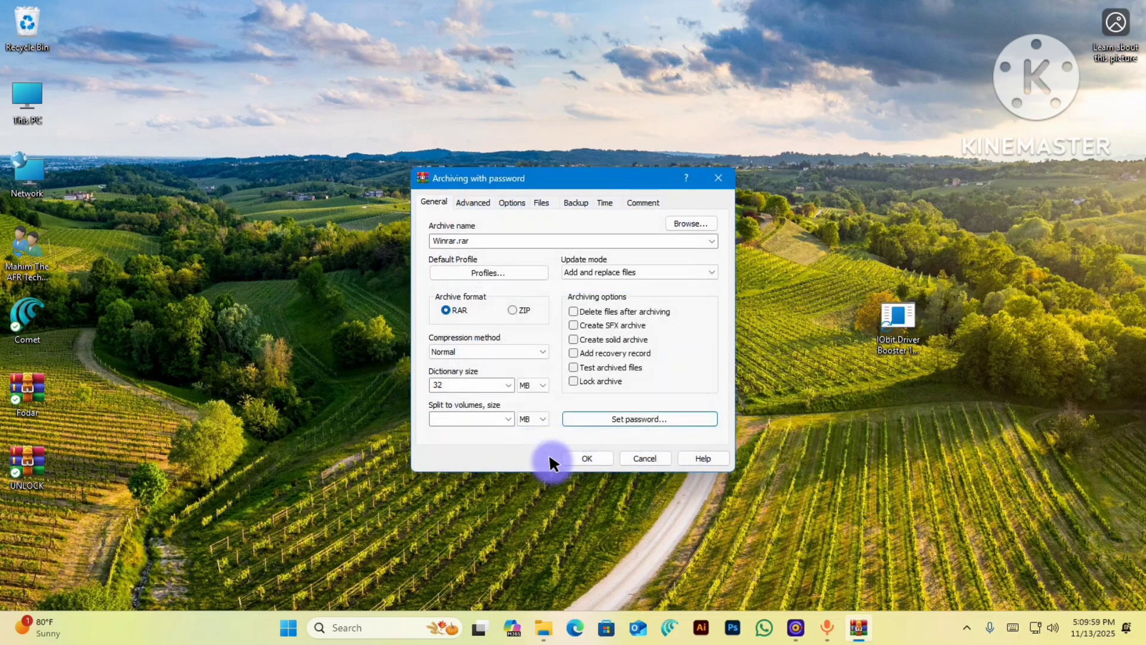
click(586, 458)
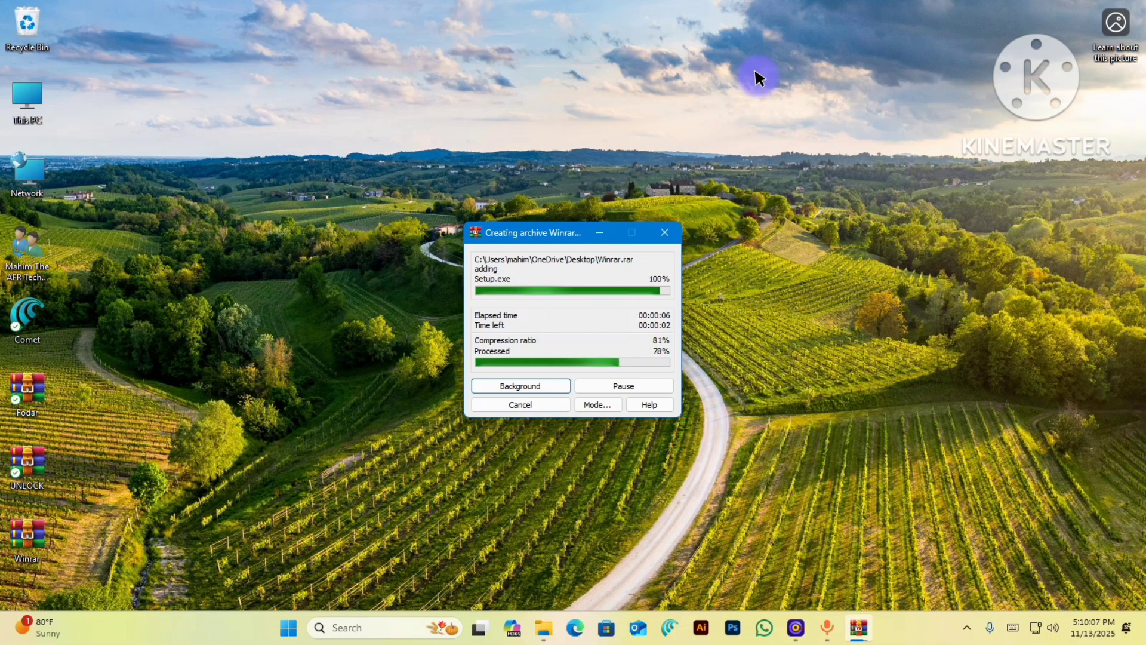
drag(24, 540, 748, 461)
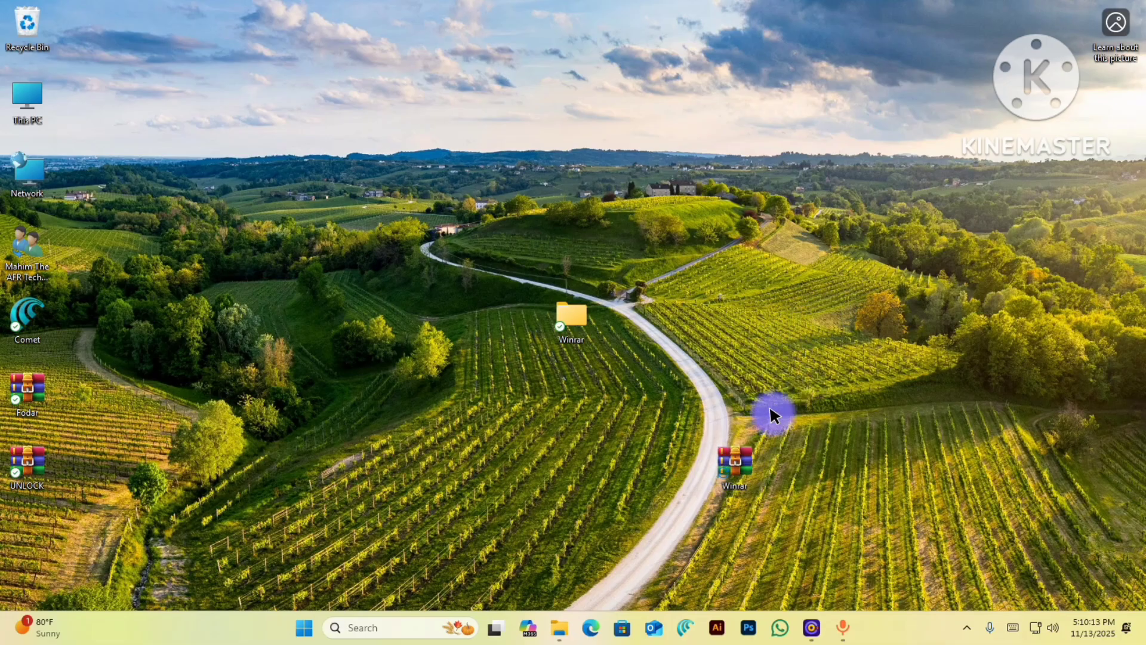
- Extract Winrar.rar onto the desktop, entering the archive password
right_click(725, 450)
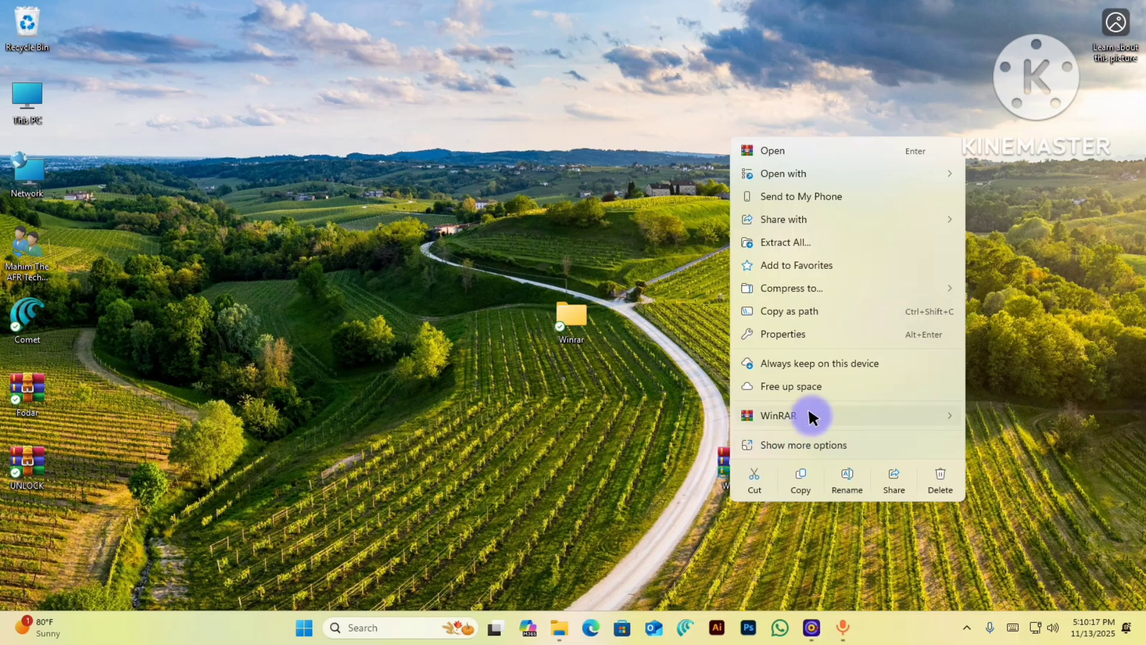
mouse_move(808, 414)
click(1015, 484)
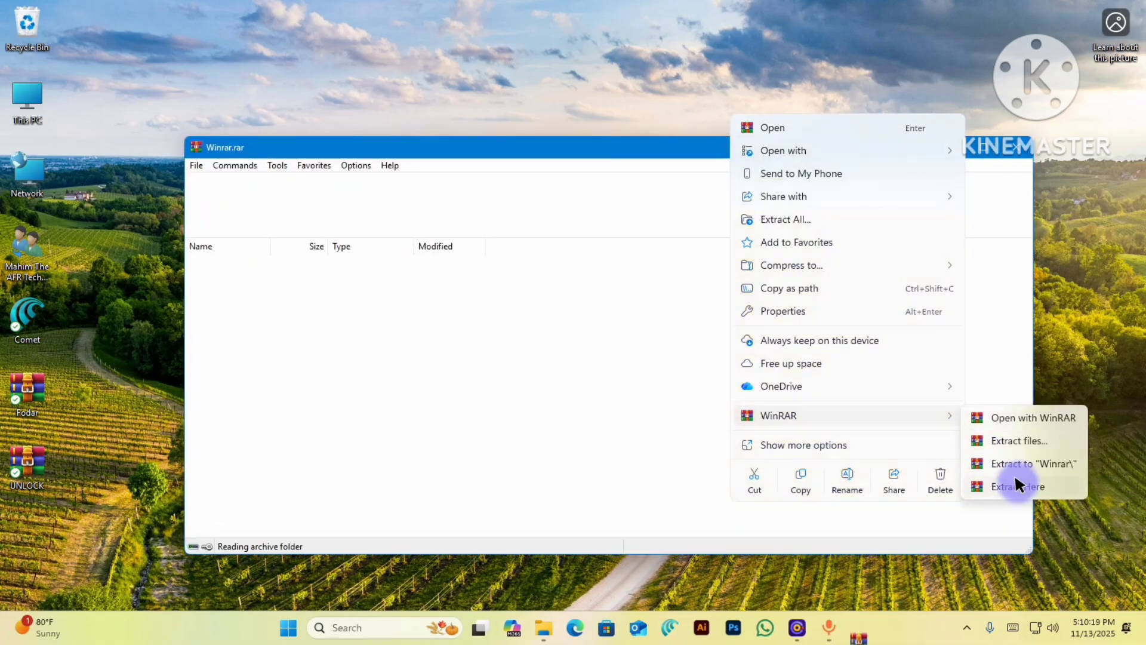
click(1014, 147)
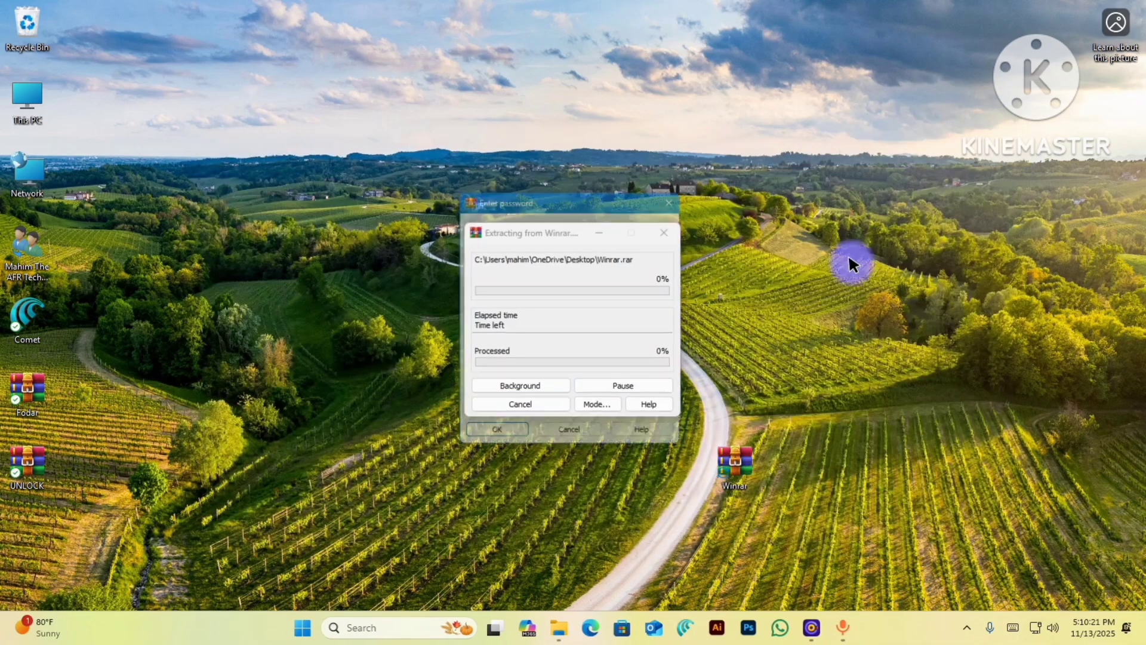
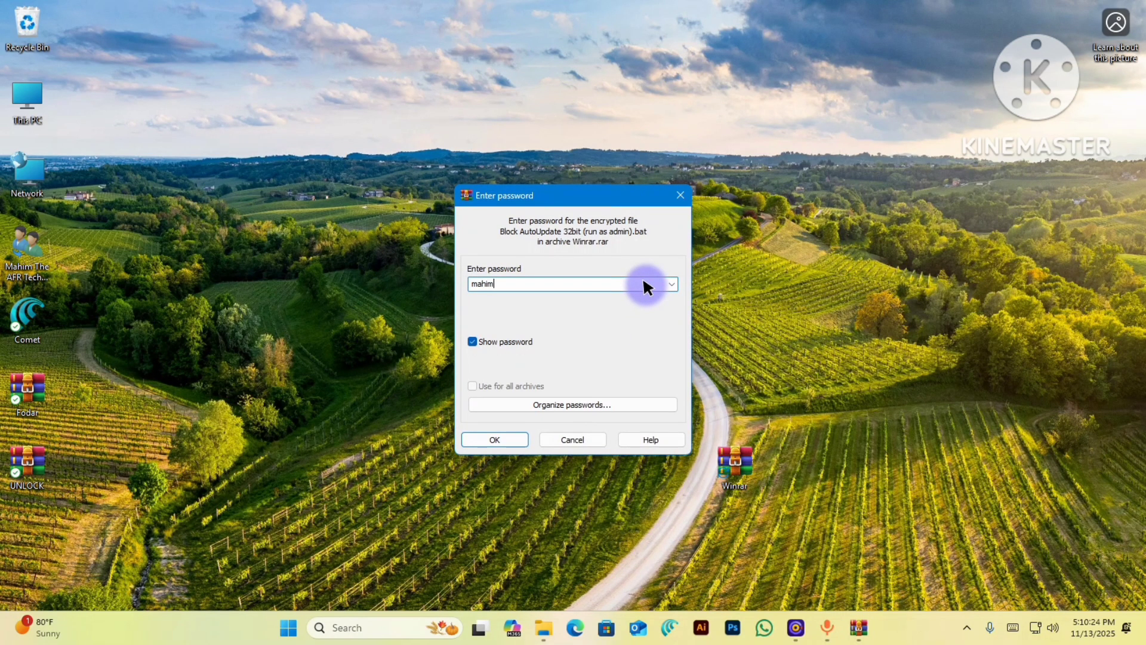
key(Return)
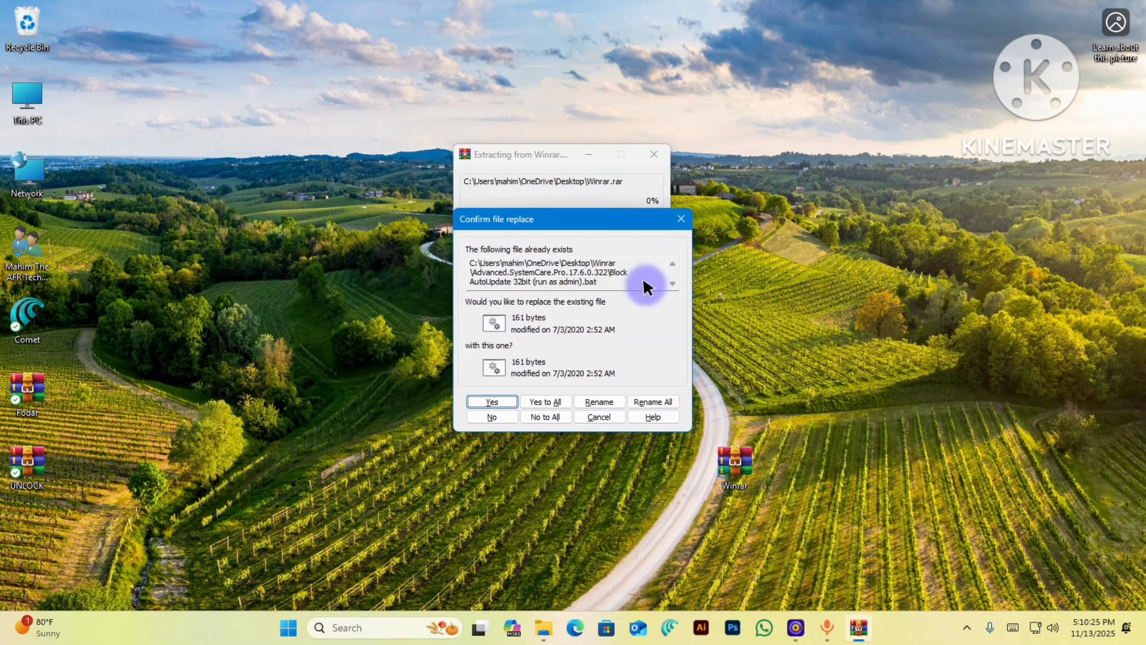
- Replace the existing files with the archived copies, choosing Yes to All
click(508, 401)
click(508, 398)
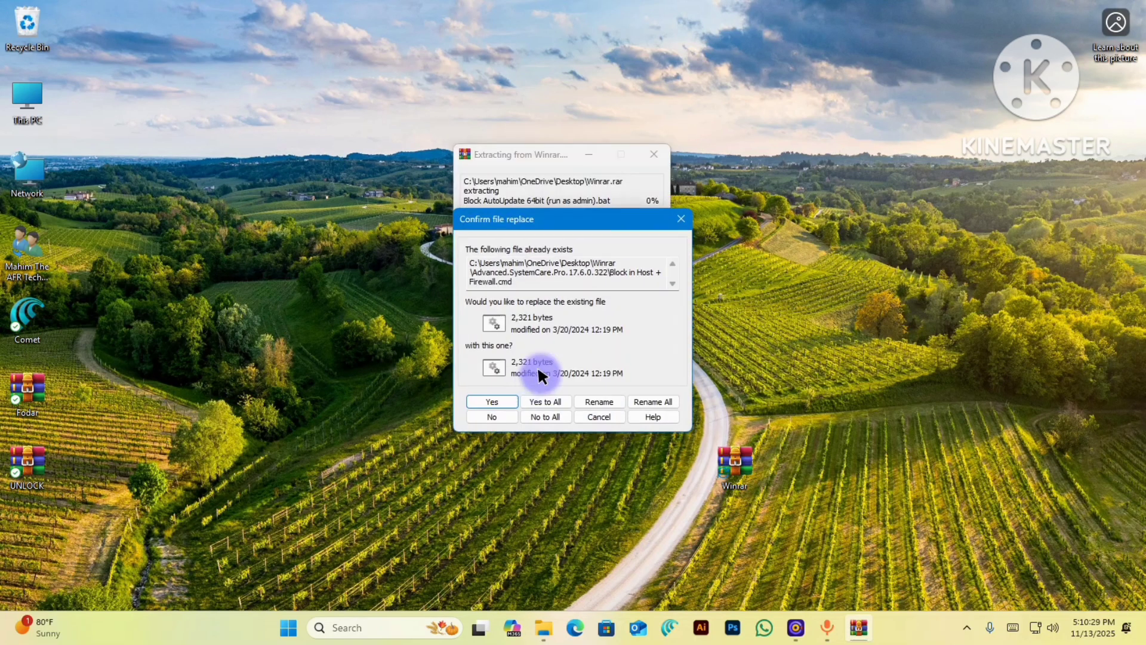
click(545, 401)
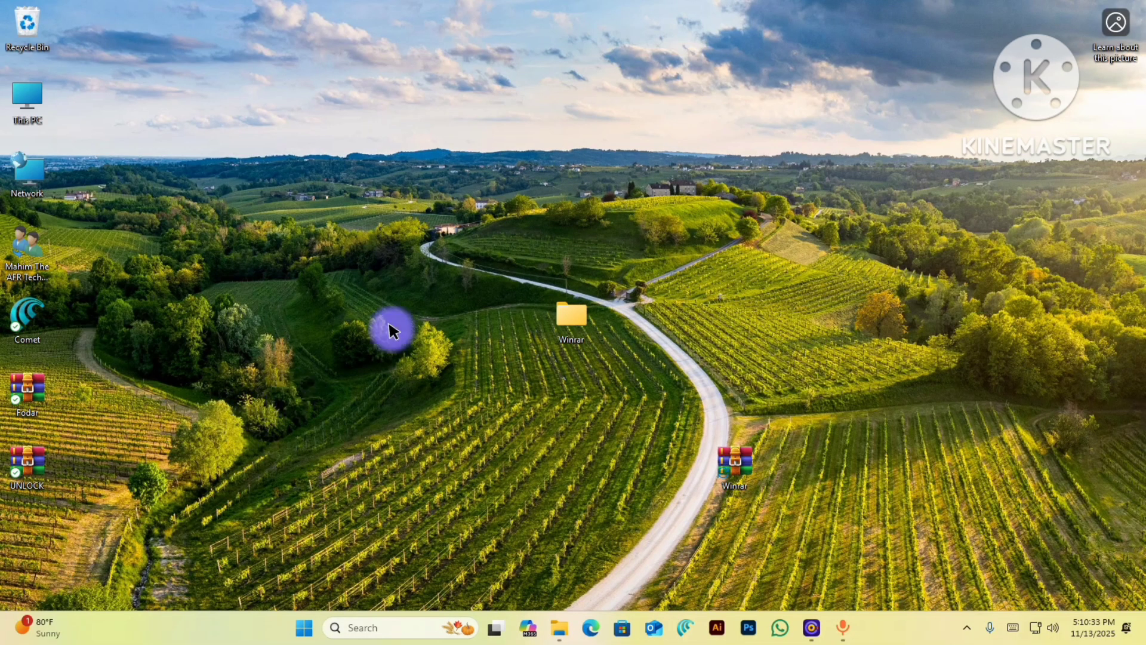
- Delete the extracted Winrar folder to the Recycle Bin, retrying past the Folder In Use warning
drag(517, 265, 611, 333)
key(Delete)
click(610, 333)
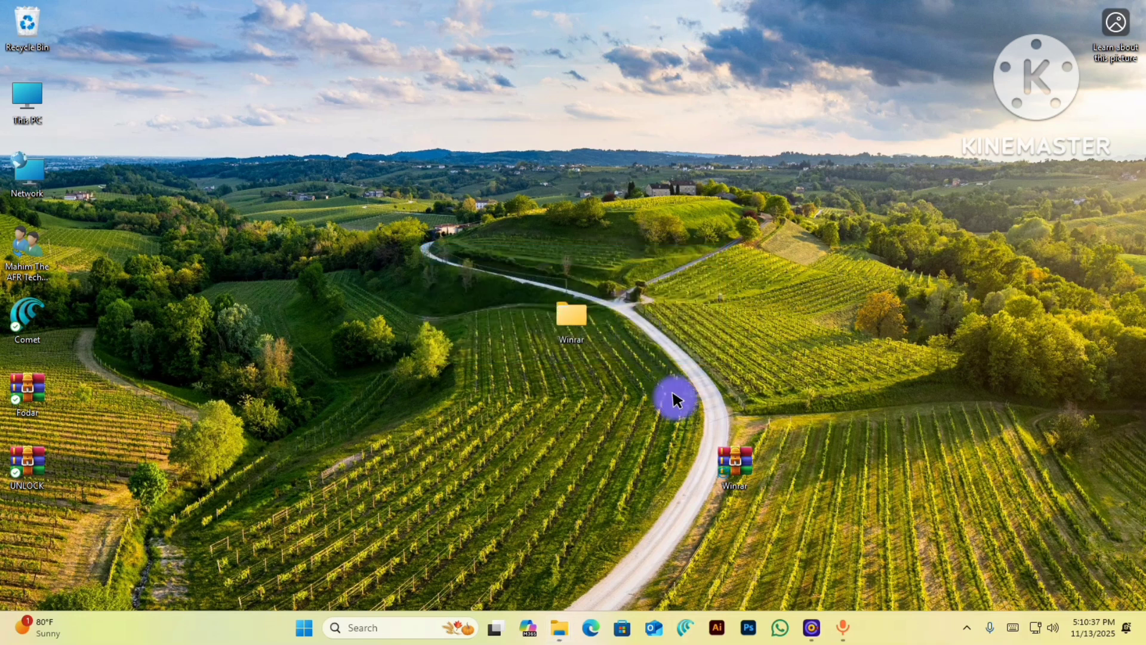
click(545, 271)
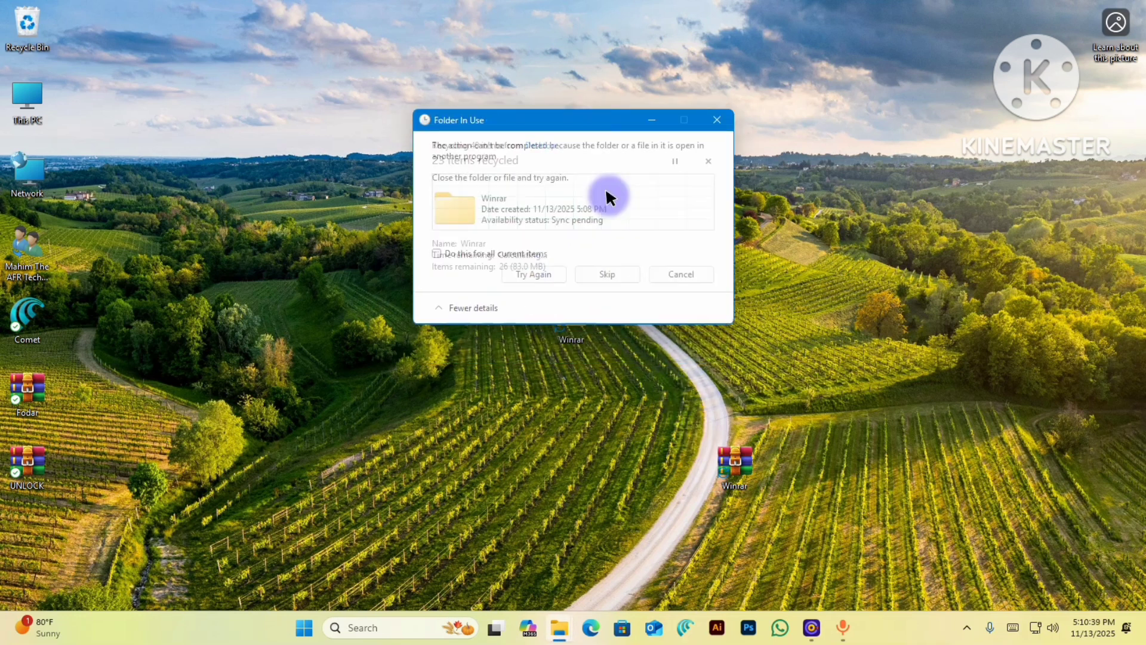
click(716, 119)
drag(563, 318, 35, 45)
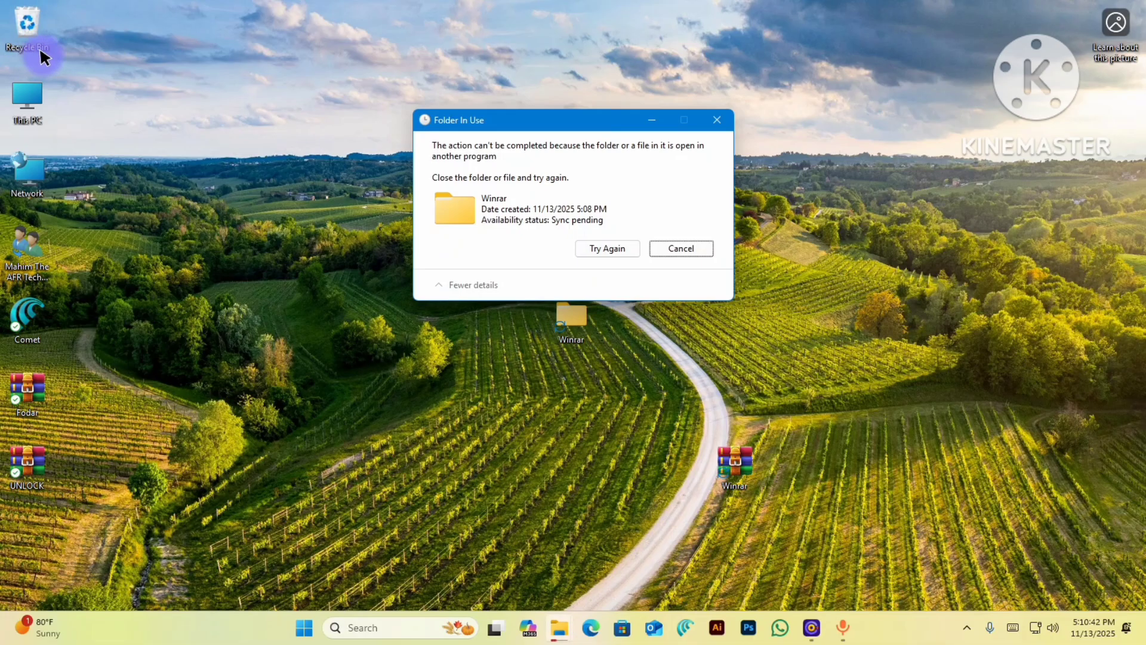
click(603, 250)
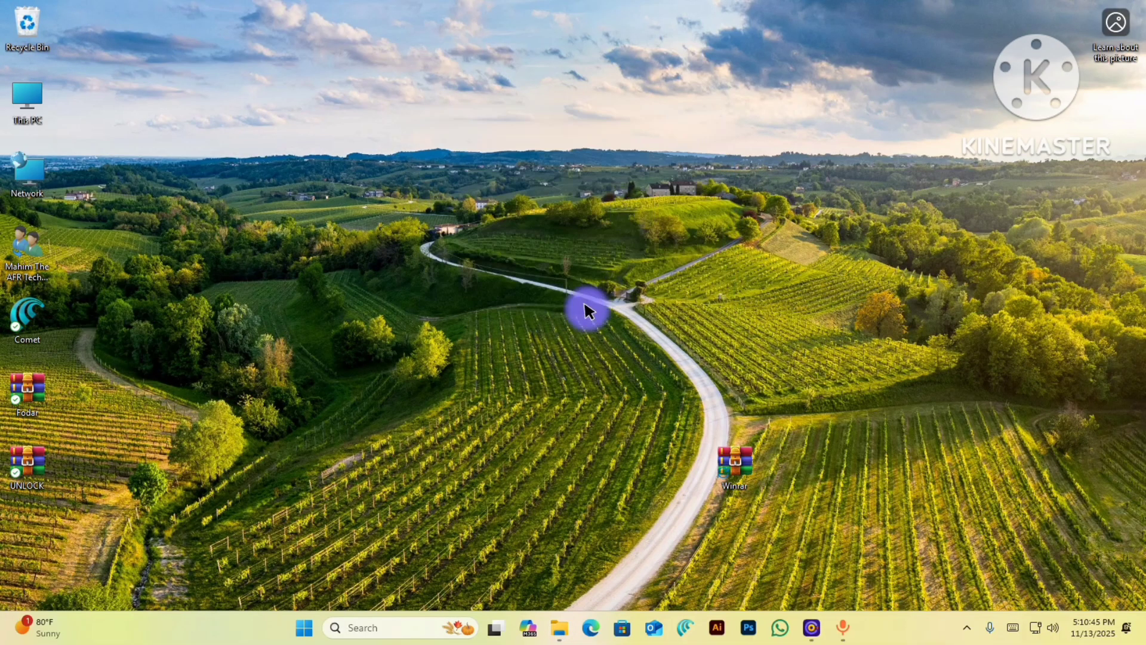
- Extract Winrar.rar to "Winrar\" on the desktop, submitting the archive password
right_click(727, 445)
mouse_move(819, 403)
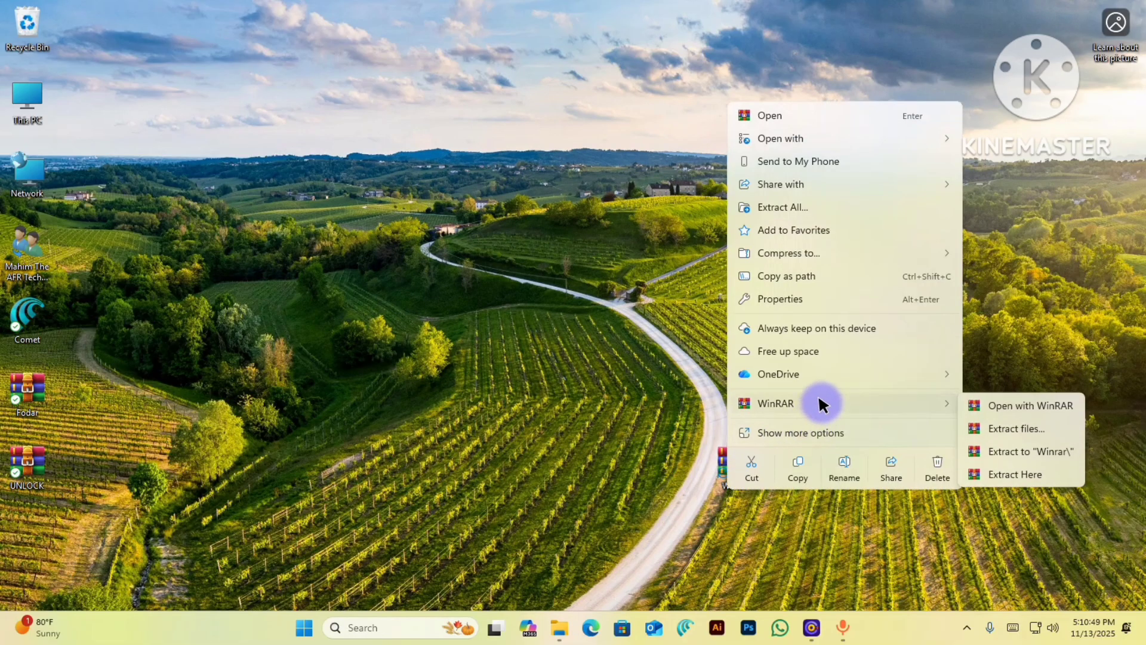
click(1014, 460)
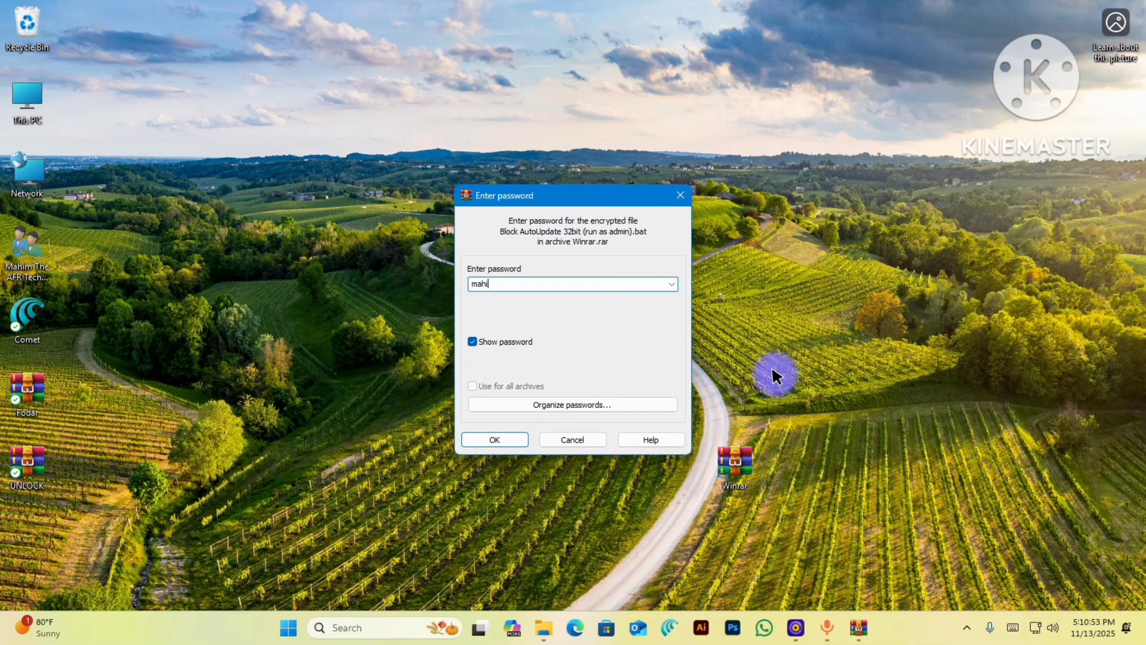
key(Return)
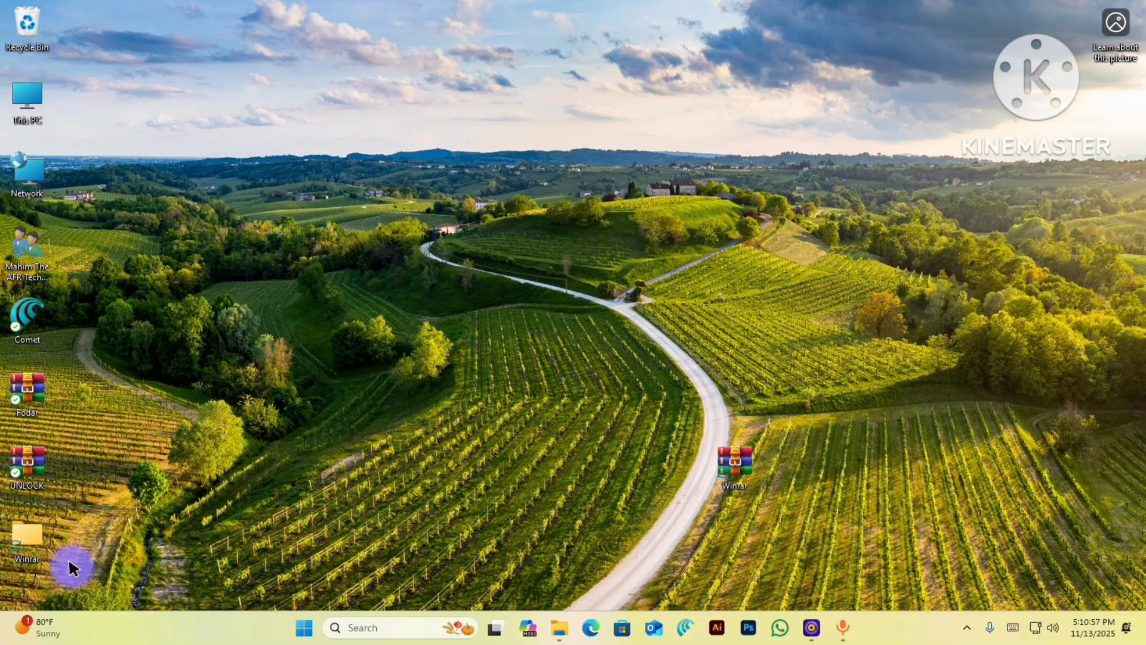
double_click(17, 534)
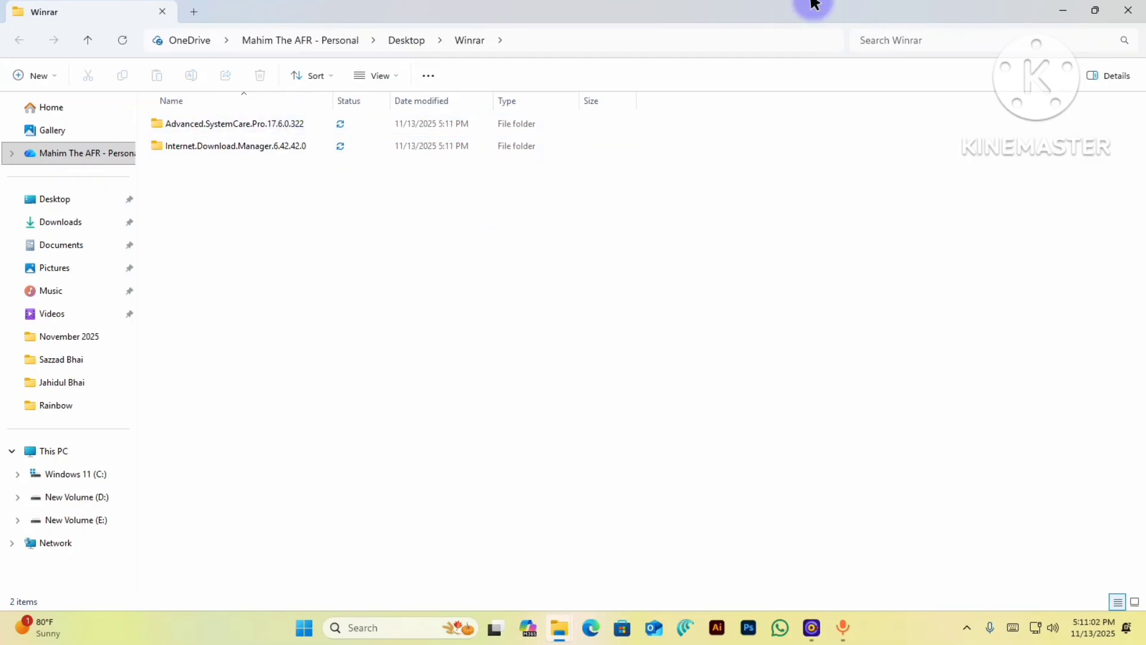
click(1141, 5)
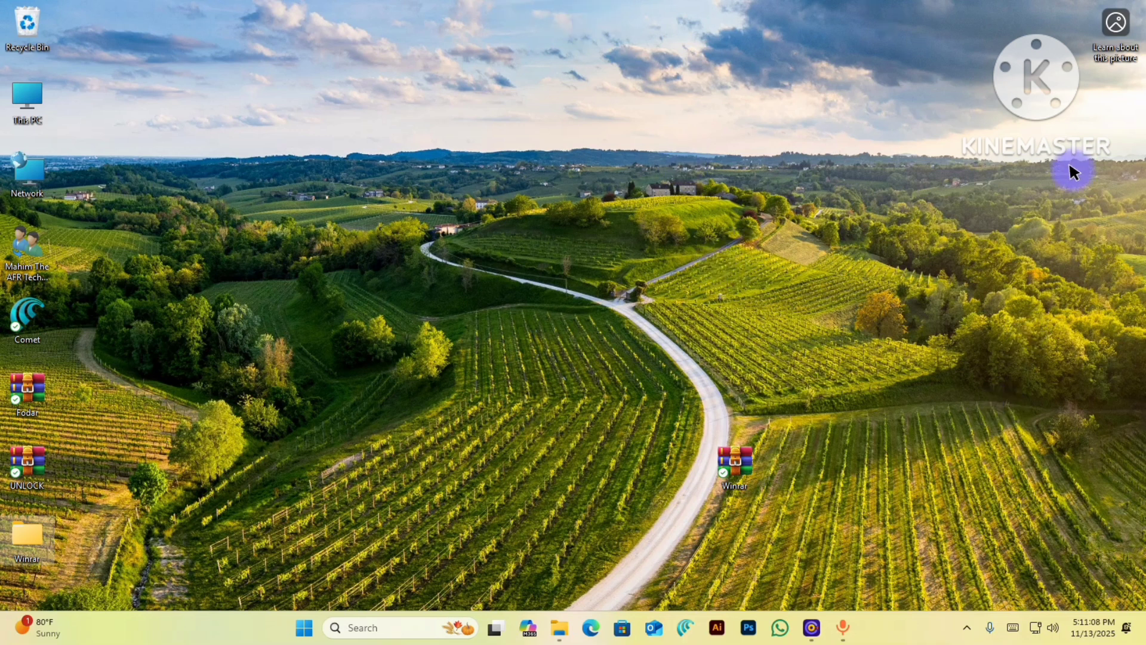
click(812, 630)
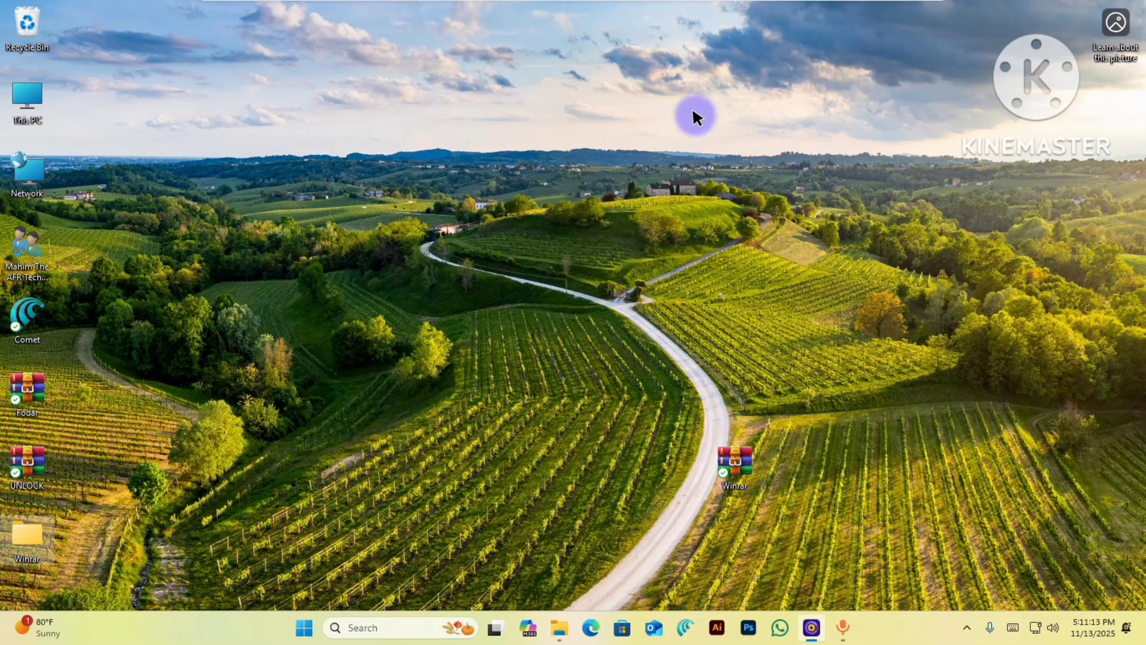